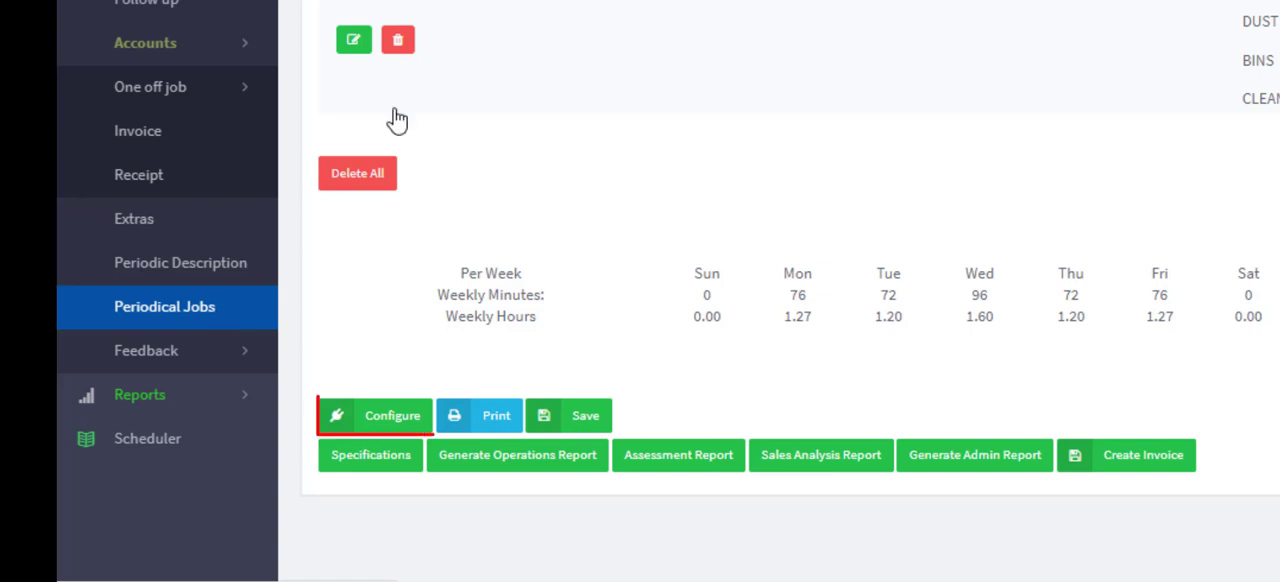
# - Open the contract's configuration and look through its Extras, Public Holidays, Allocate Hours and Payee settings, returning to the periodical descriptions
pyautogui.click(378, 418)
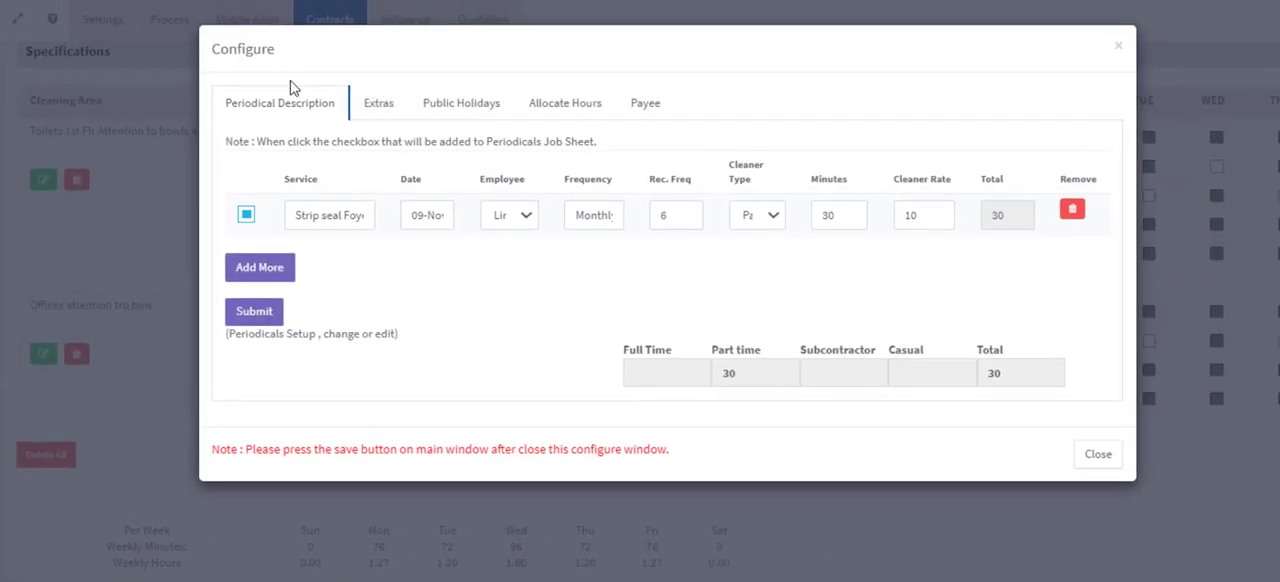
pyautogui.click(400, 108)
pyautogui.click(465, 108)
pyautogui.click(569, 106)
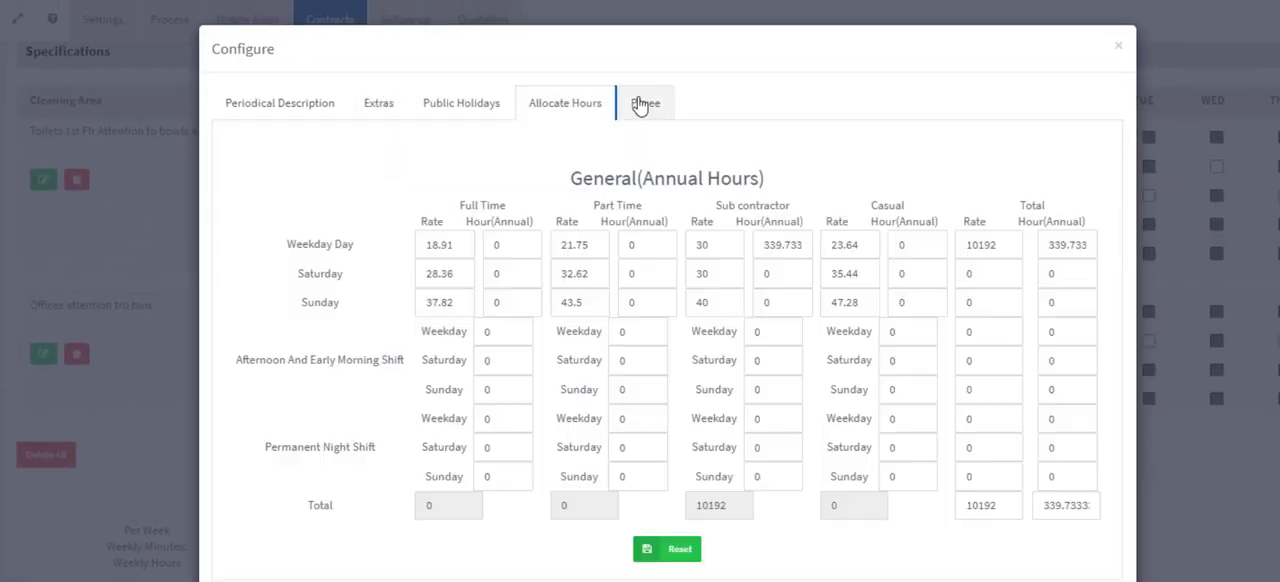
pyautogui.click(645, 106)
pyautogui.click(224, 116)
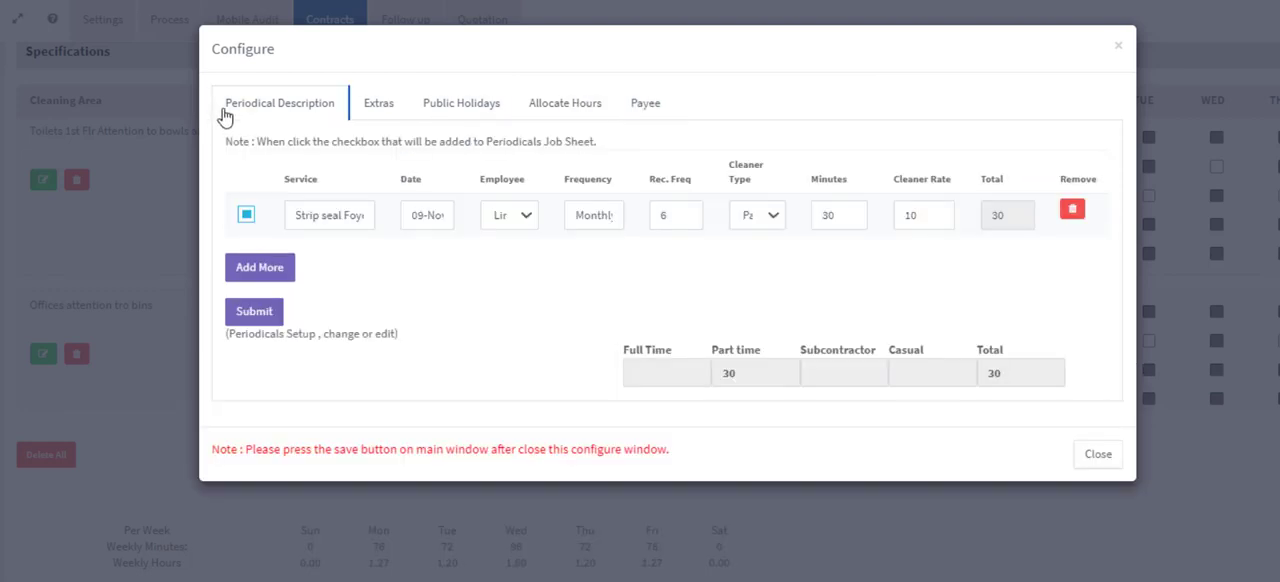
# - Add a periodical service row named CSC Office with the date 26-11-2021
pyautogui.click(268, 268)
pyautogui.click(290, 258)
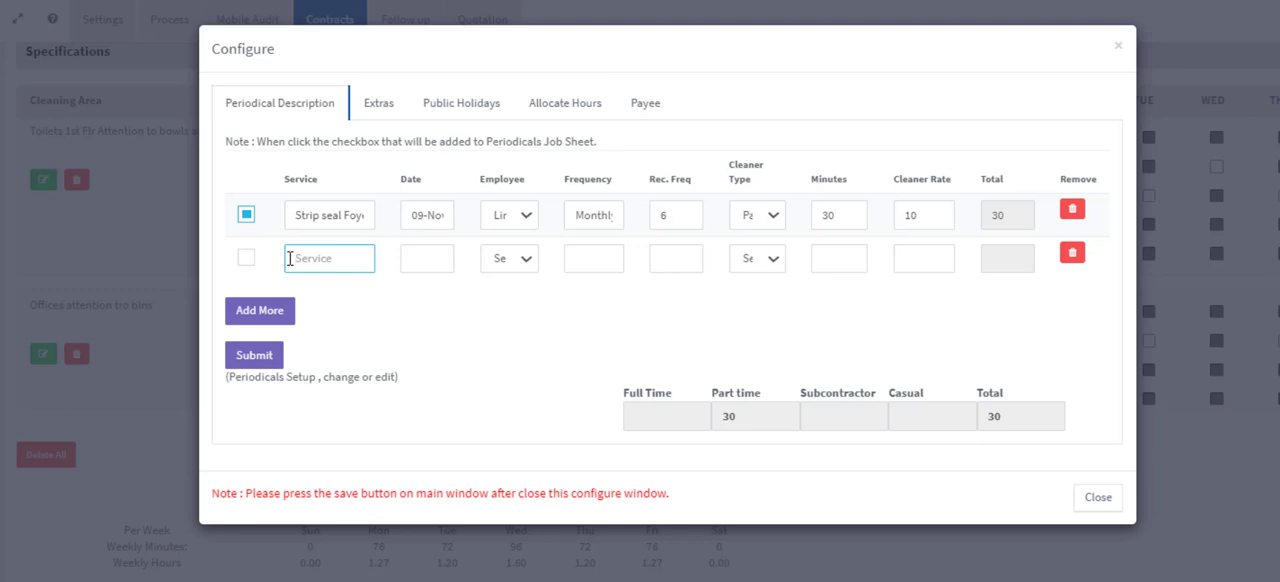
pyautogui.write('CSC')
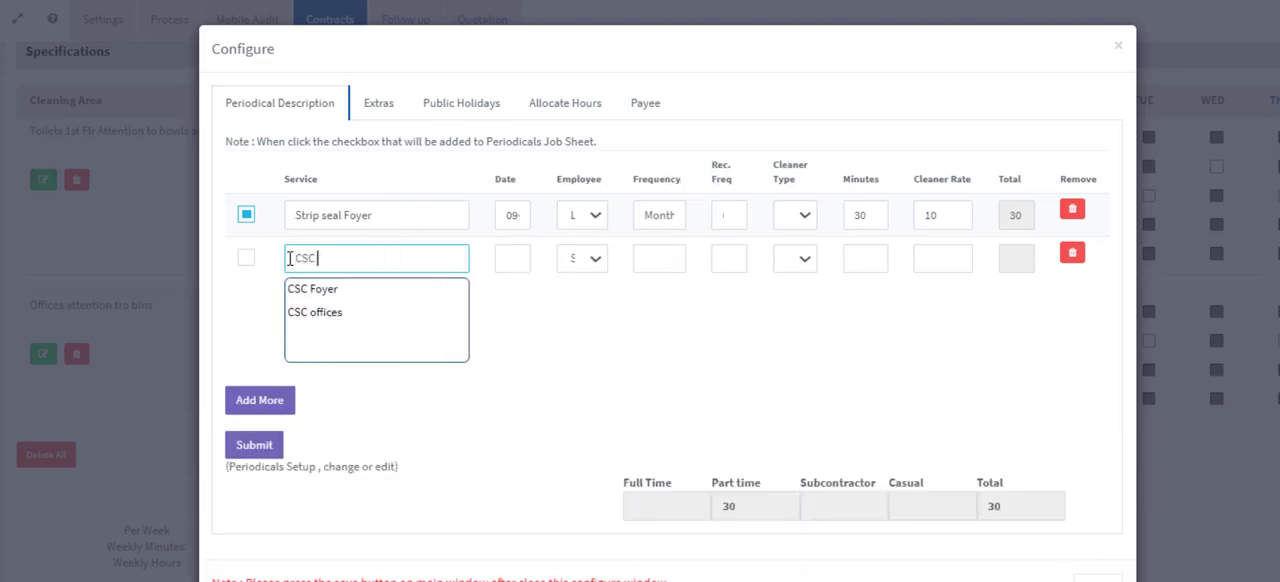
pyautogui.write(' Office')
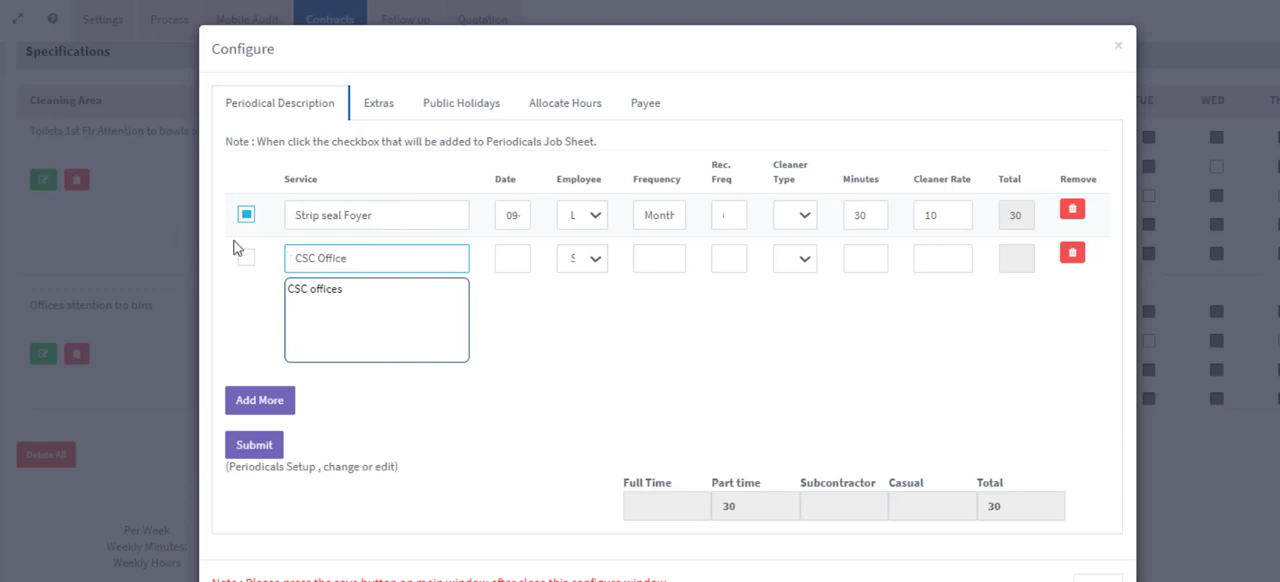
pyautogui.click(512, 262)
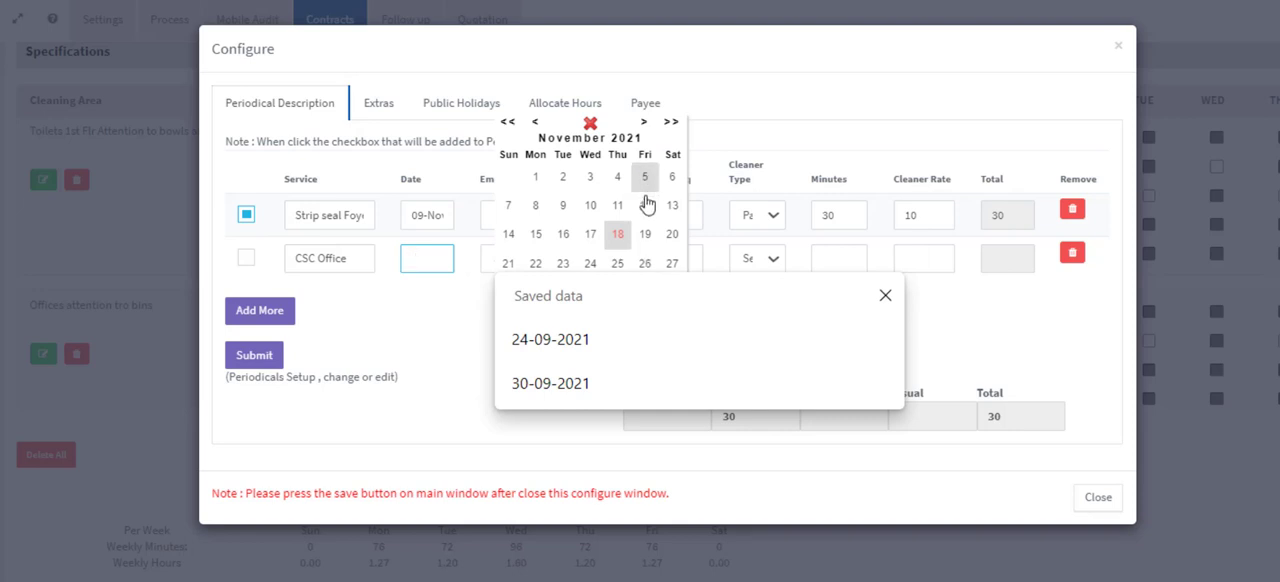
pyautogui.click(645, 264)
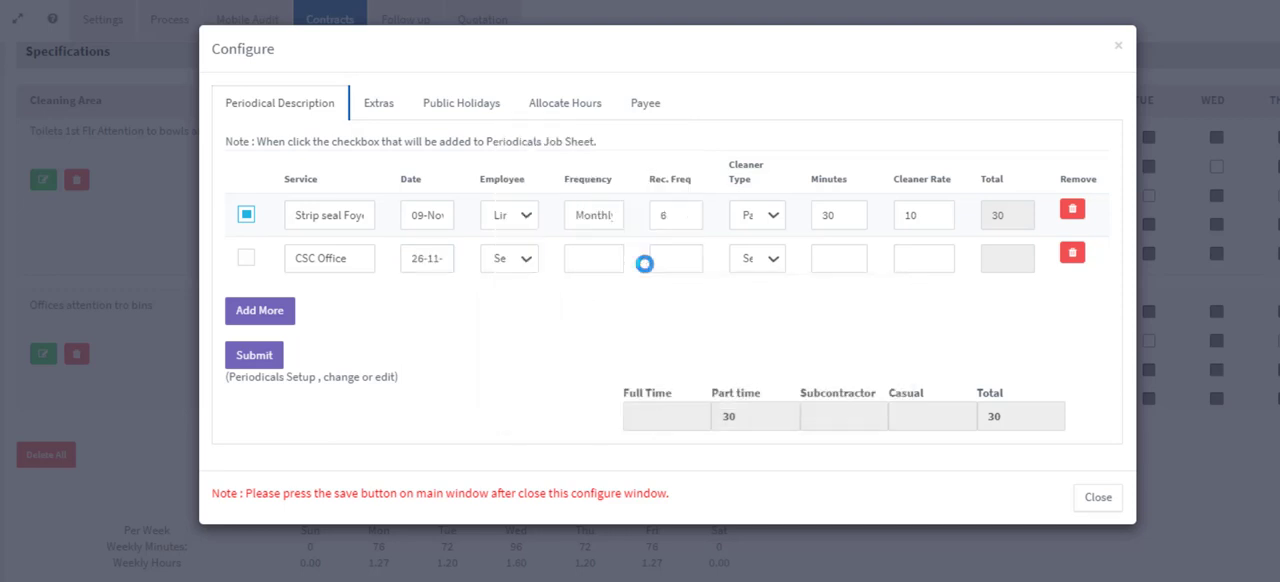
# - Change the Strip seal Foyer service's frequency to Six Monthly and its required frequency to 2
pyautogui.click(578, 215)
pyautogui.moveTo(580, 215); pyautogui.dragTo(620, 215)
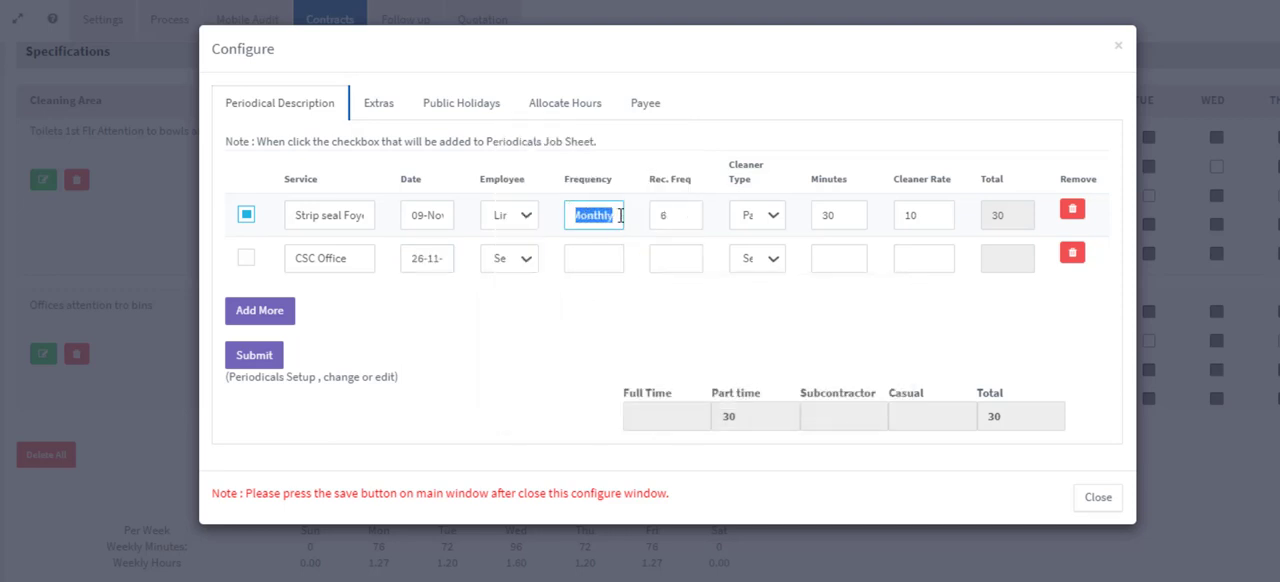
pyautogui.click(571, 219)
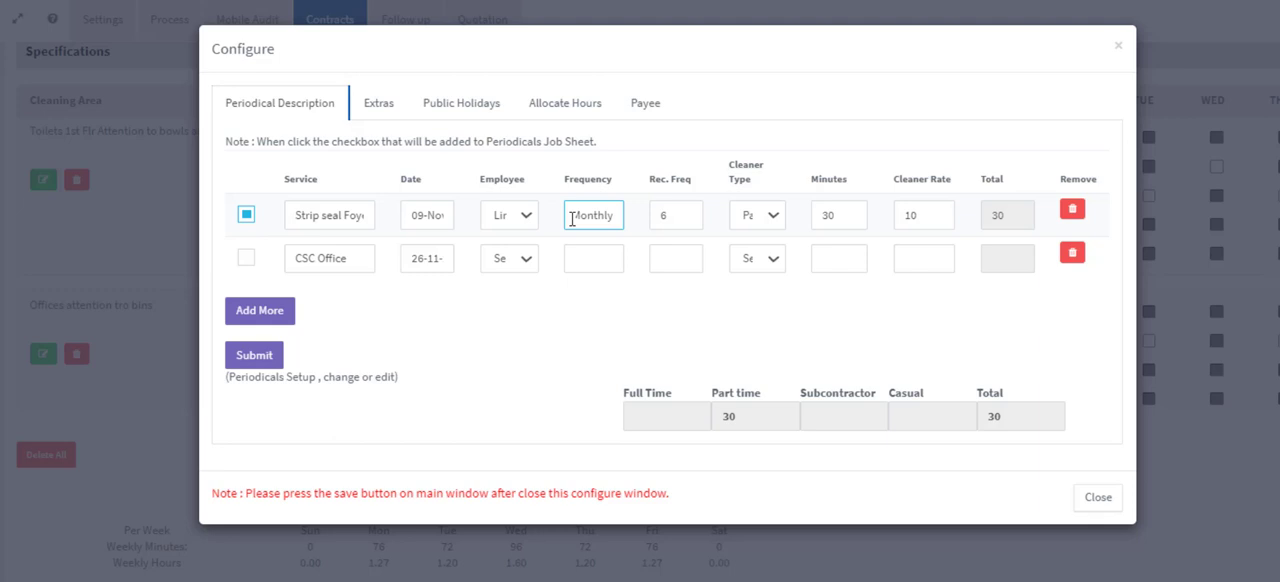
pyautogui.write('Six')
pyautogui.moveTo(675, 216); pyautogui.dragTo(652, 216)
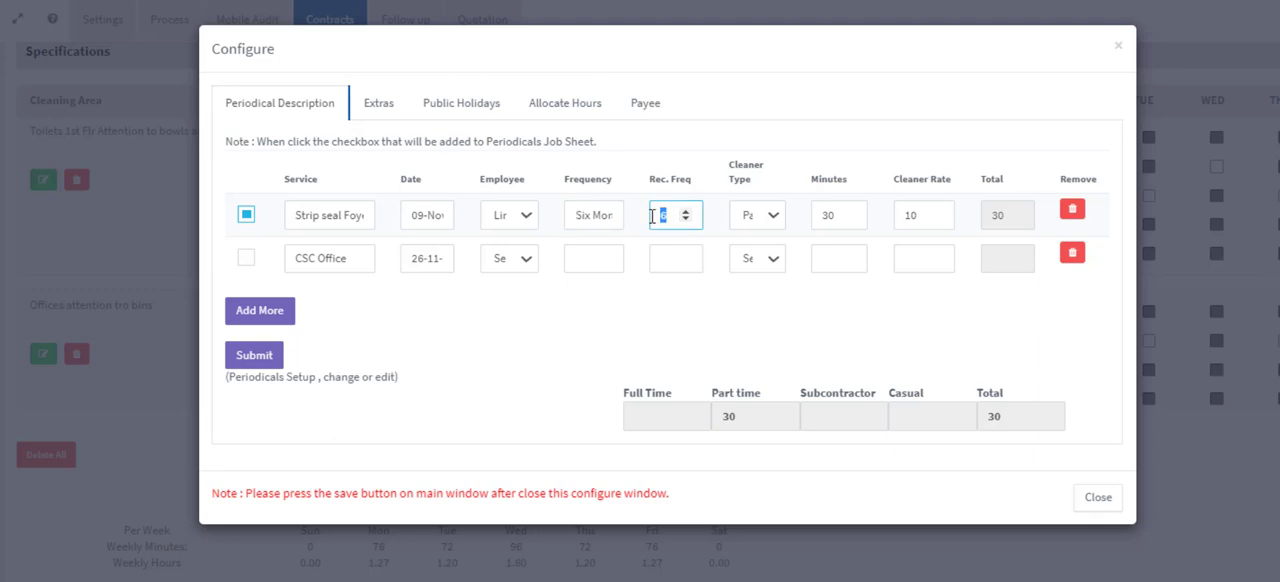
pyautogui.write('2')
# - Set the Strip seal Foyer service's cleaner type to Subcontractor, with 180 minutes and a cleaner rate of 50
pyautogui.click(775, 217)
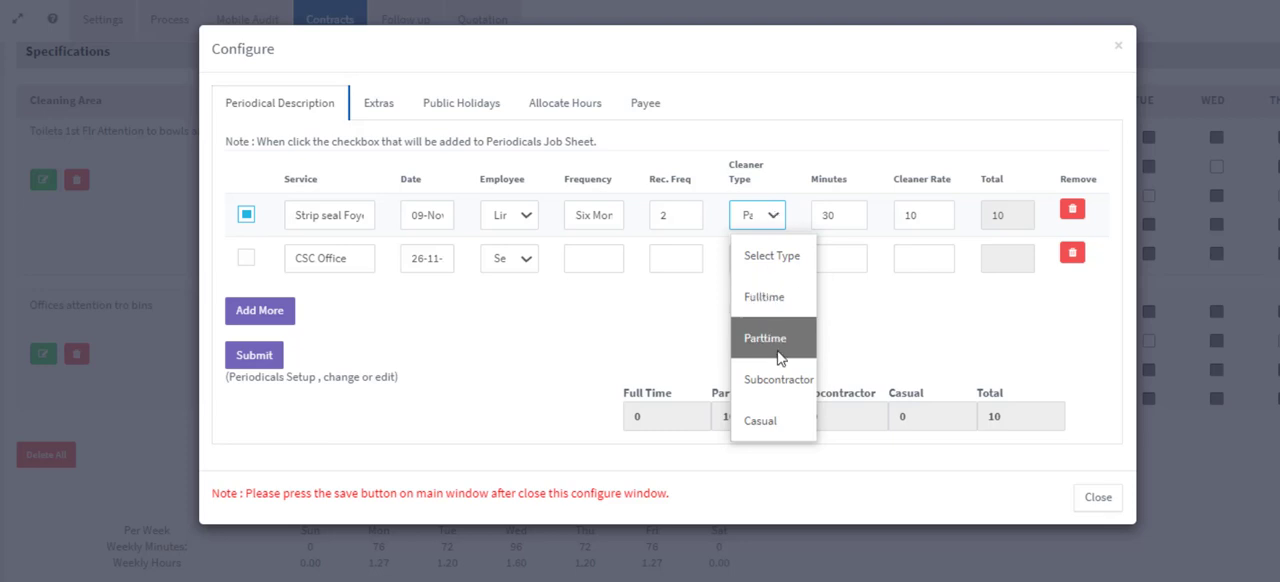
pyautogui.click(777, 379)
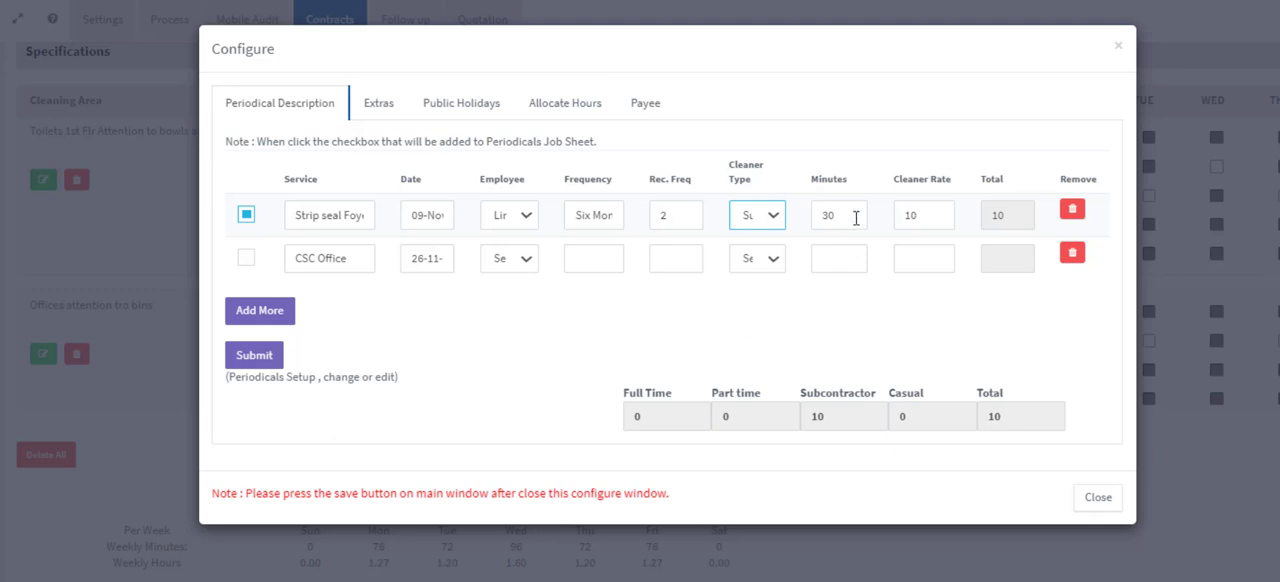
pyautogui.moveTo(854, 215); pyautogui.dragTo(787, 224)
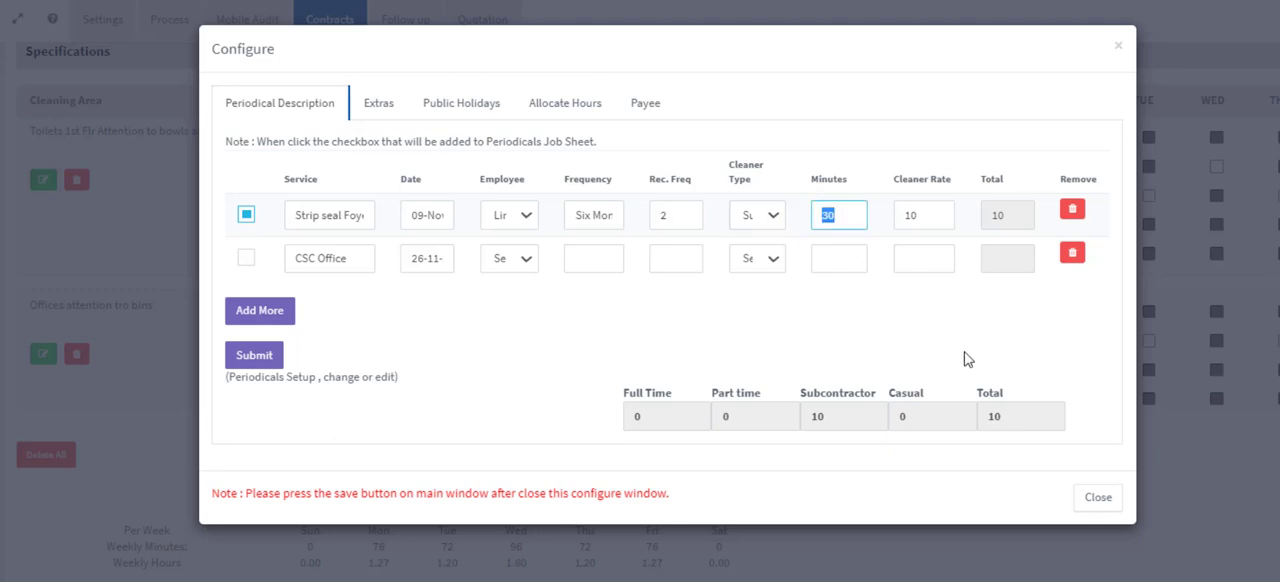
pyautogui.write('180')
pyautogui.moveTo(944, 215); pyautogui.dragTo(878, 227)
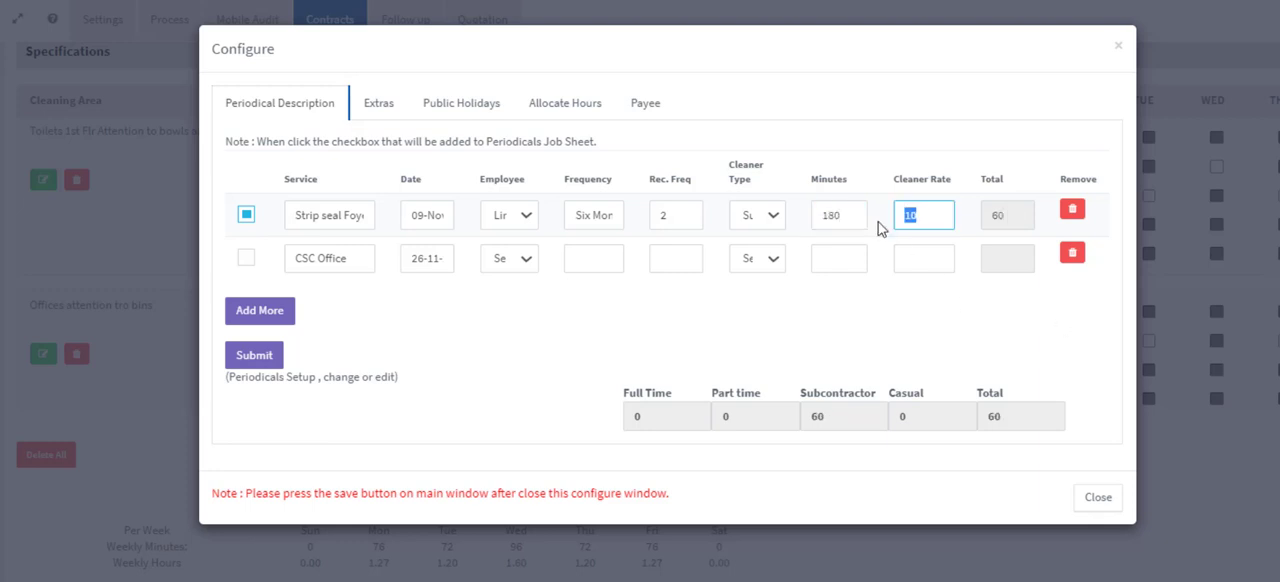
pyautogui.write('50')
# - Set the CSC Office service's frequency to Monthly and its required frequency to 12
pyautogui.click(581, 264)
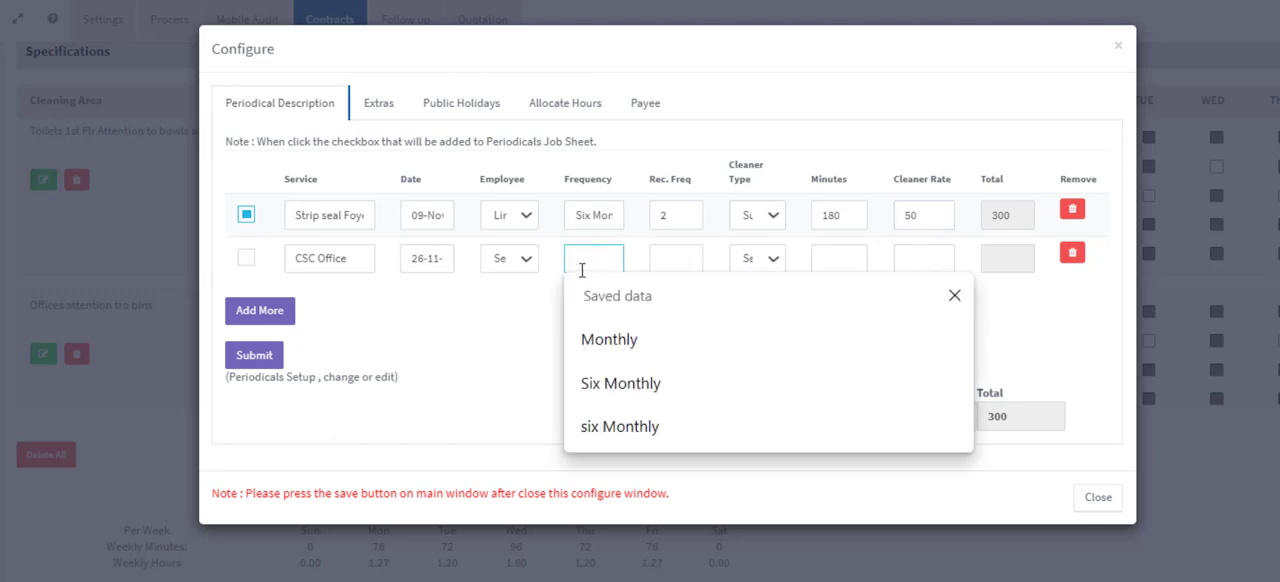
pyautogui.click(600, 339)
pyautogui.click(675, 258)
pyautogui.write('1')
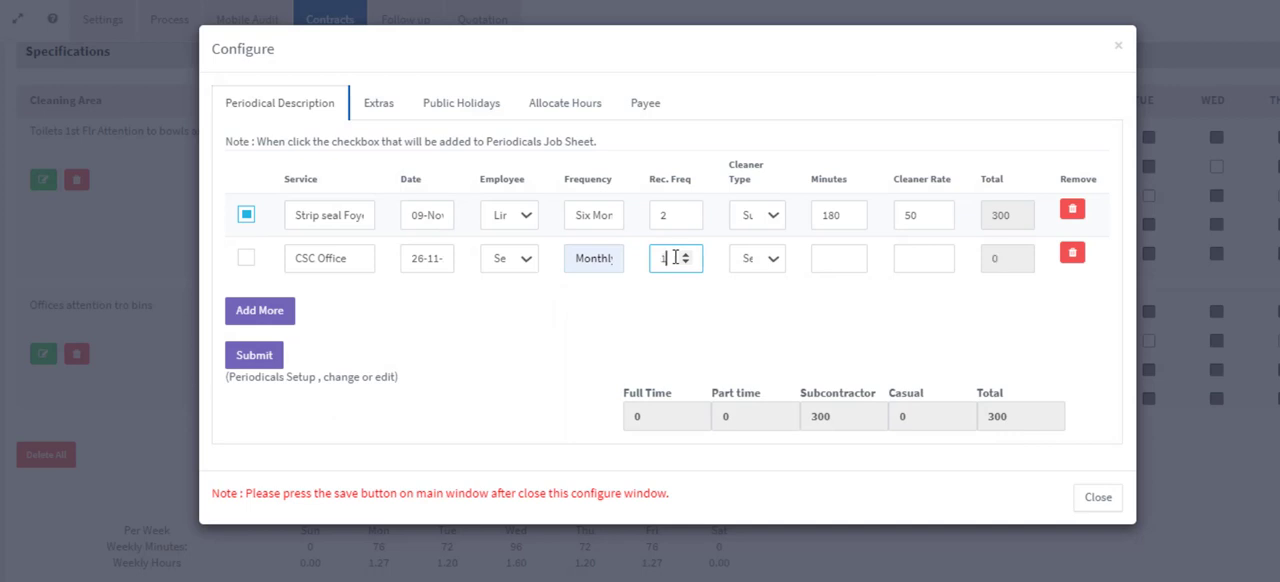
pyautogui.write('2')
# - Assign the CSC Office service to a Subcontractor, with 120 minutes and a cleaner rate of 35
pyautogui.click(760, 262)
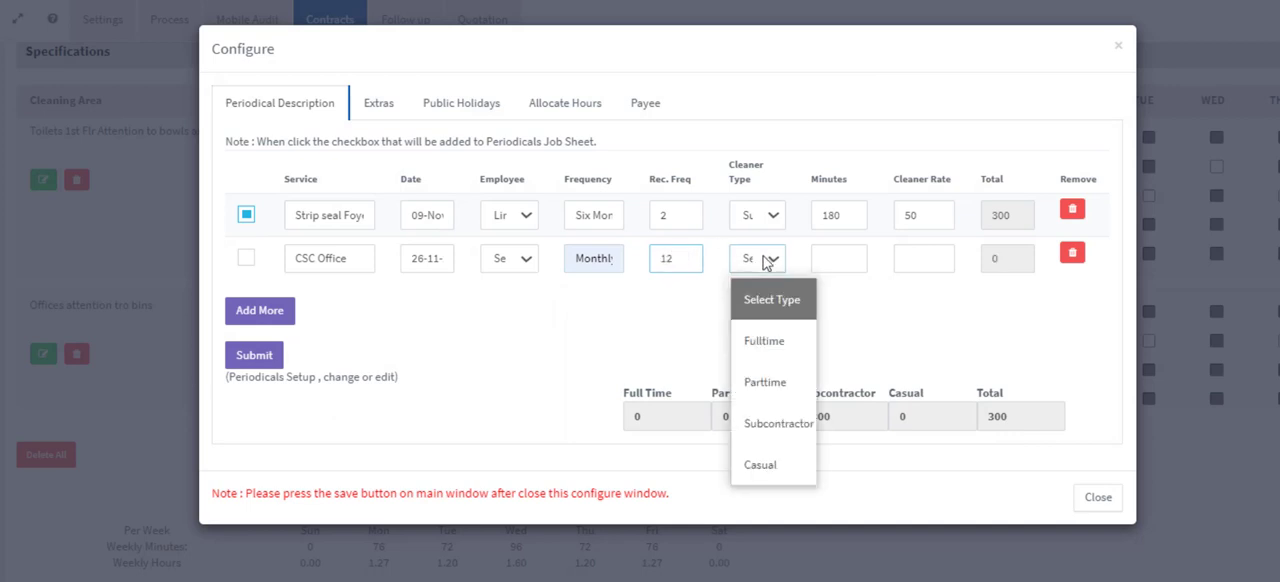
pyautogui.click(765, 422)
pyautogui.click(831, 257)
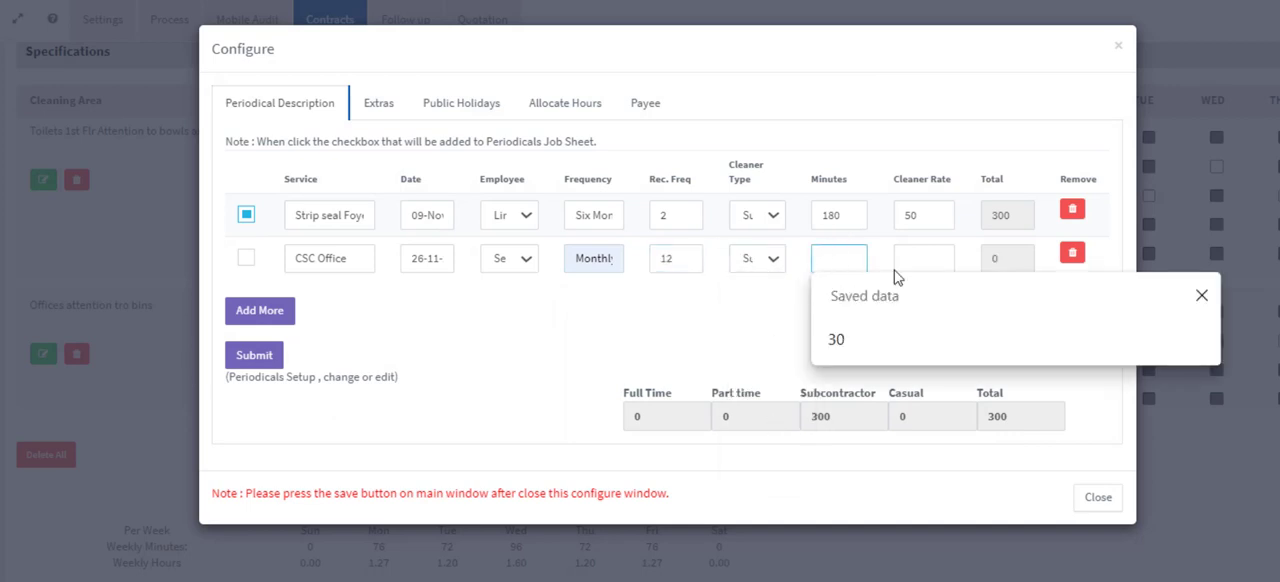
pyautogui.write('120')
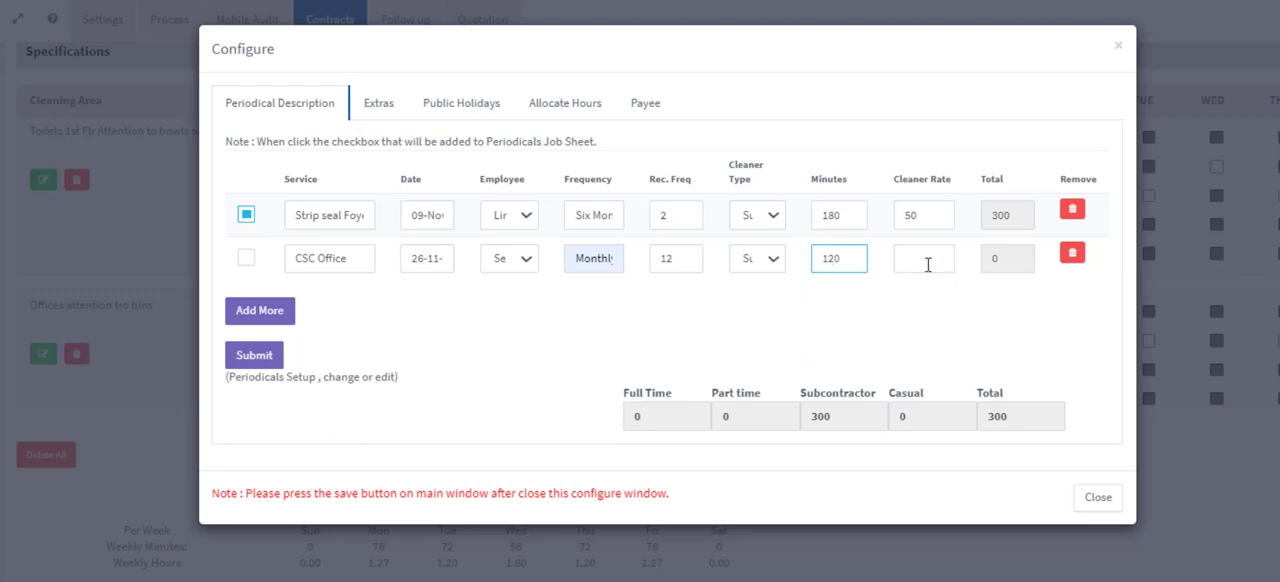
pyautogui.click(920, 260)
pyautogui.write('35')
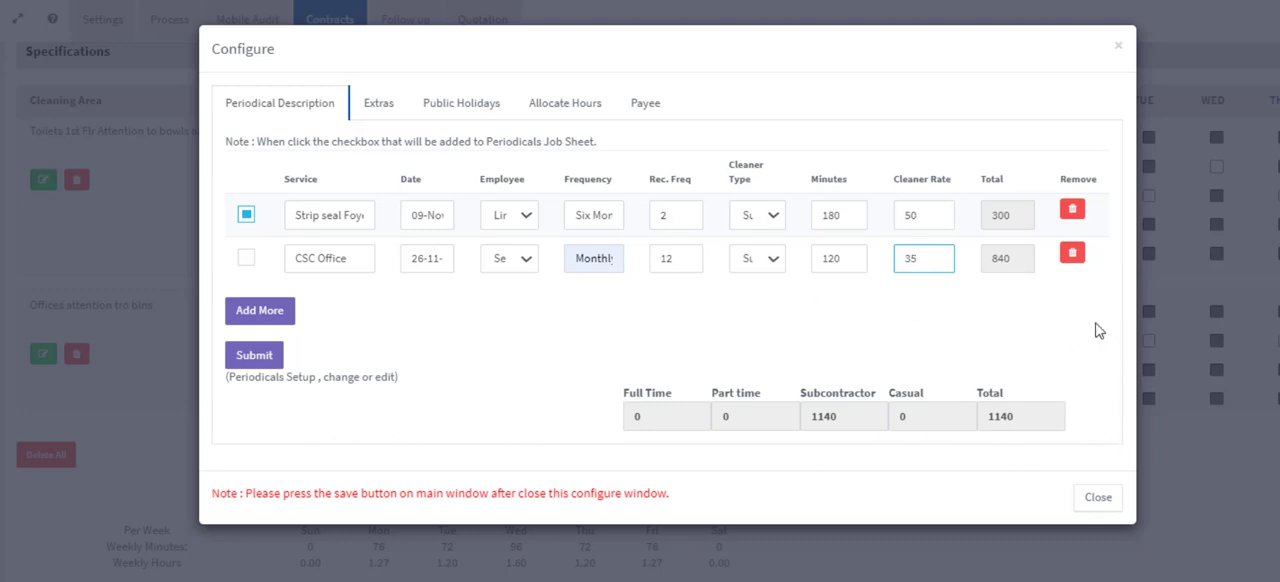
# - Submit the periodicals setup
pyautogui.rightClick(376, 376)
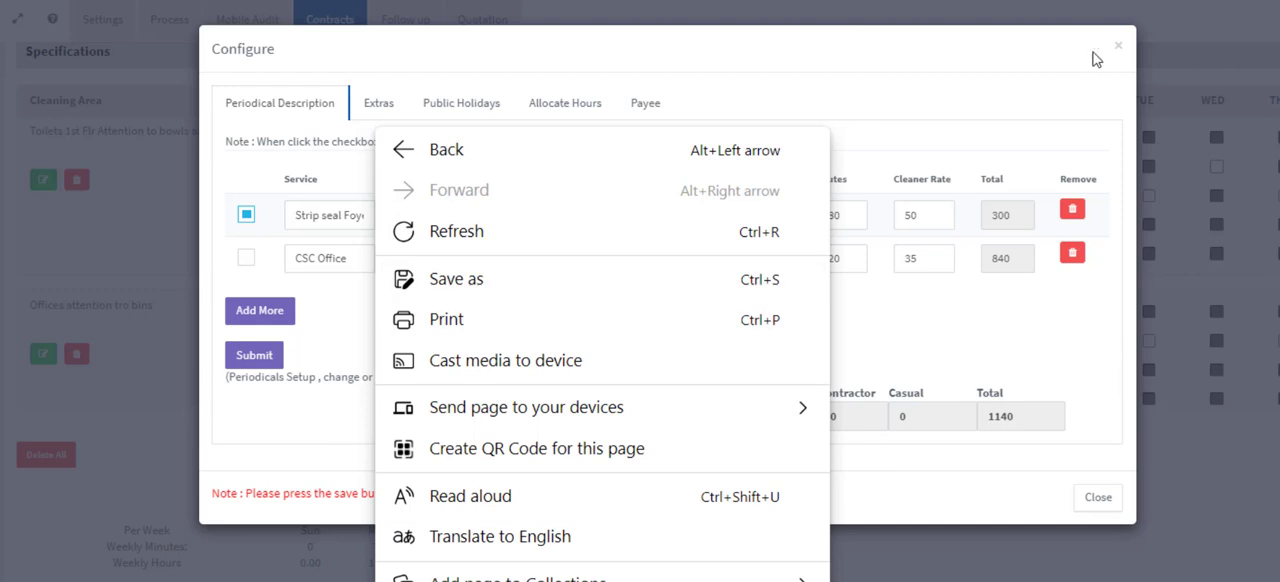
pyautogui.click(976, 83)
pyautogui.click(230, 364)
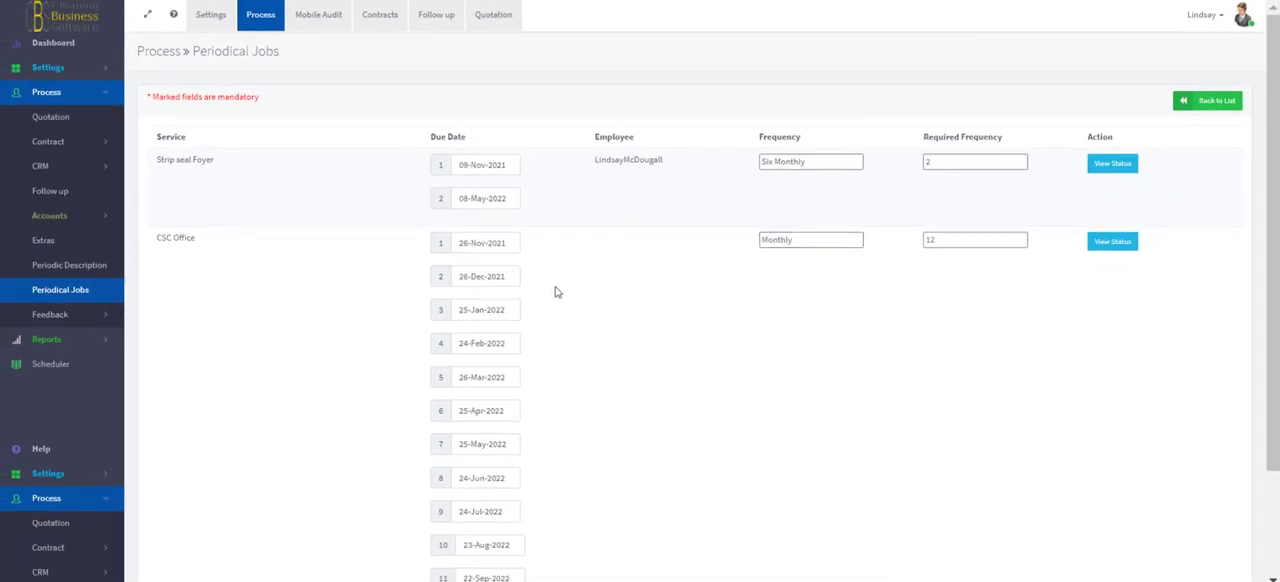
# - Check the date pickers for the third CSC Office and first Strip seal Foyer due dates, and open the Strip seal Foyer status
pyautogui.click(466, 309)
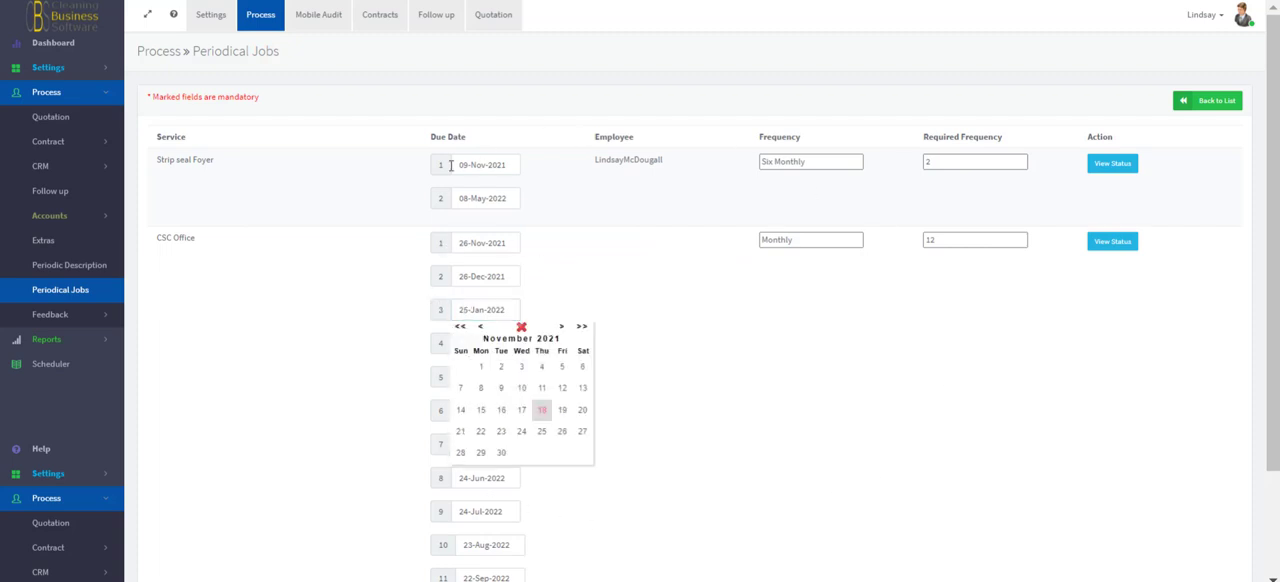
pyautogui.click(483, 166)
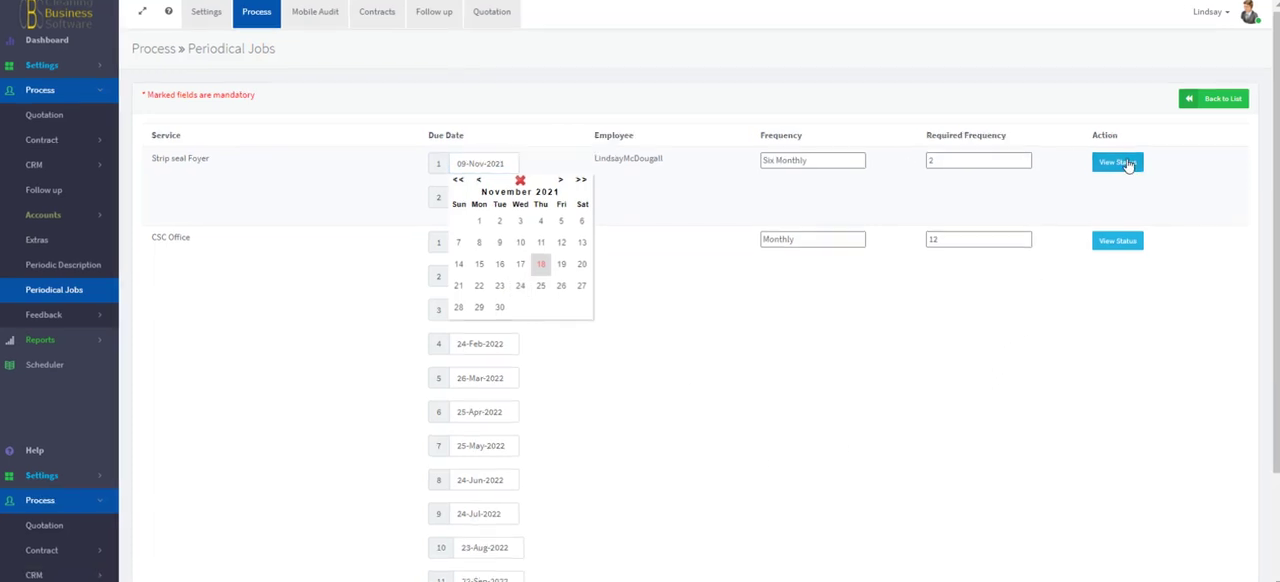
pyautogui.click(1125, 163)
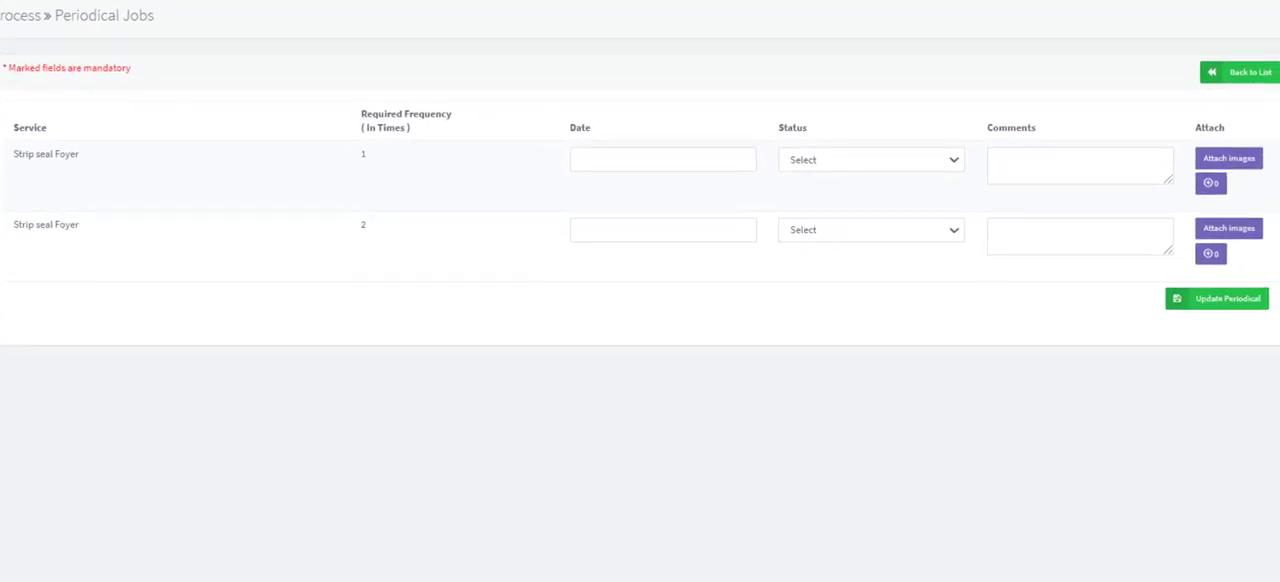
# - Record the first Strip seal Foyer job with date 18-11-2021, status Finished and the comment "All good"
pyautogui.click(626, 159)
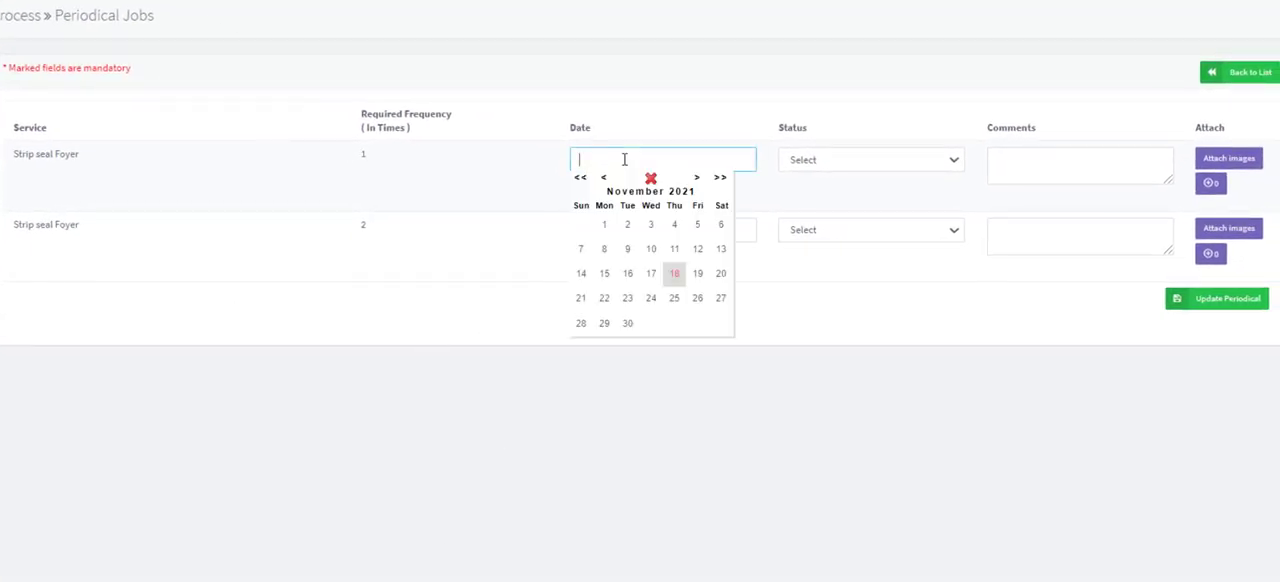
pyautogui.click(674, 280)
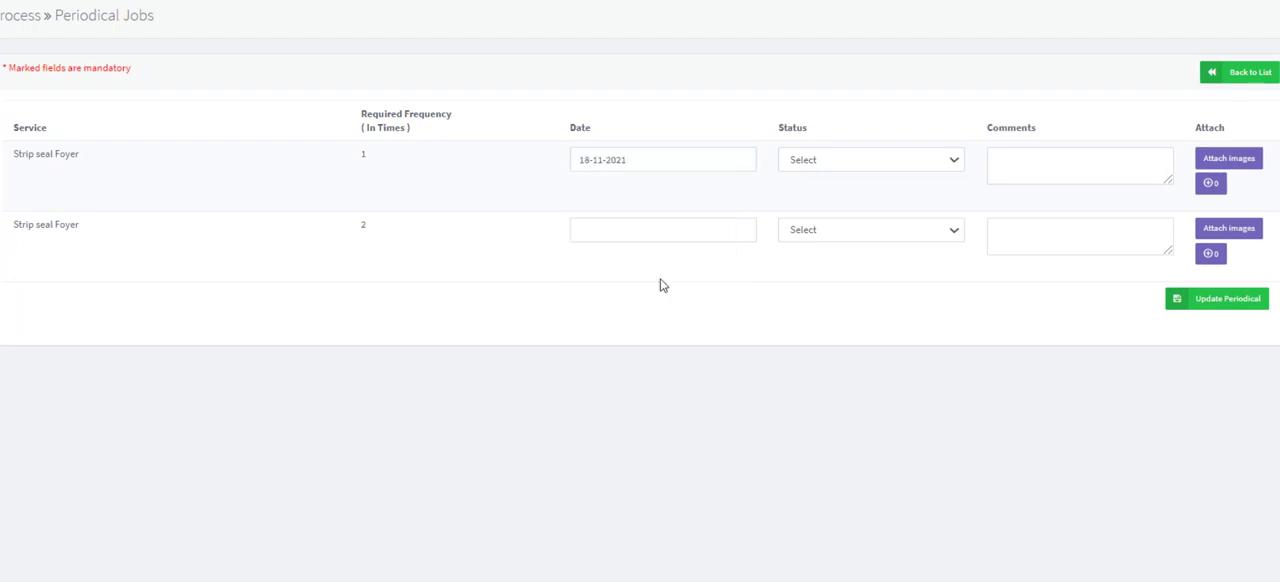
pyautogui.click(832, 166)
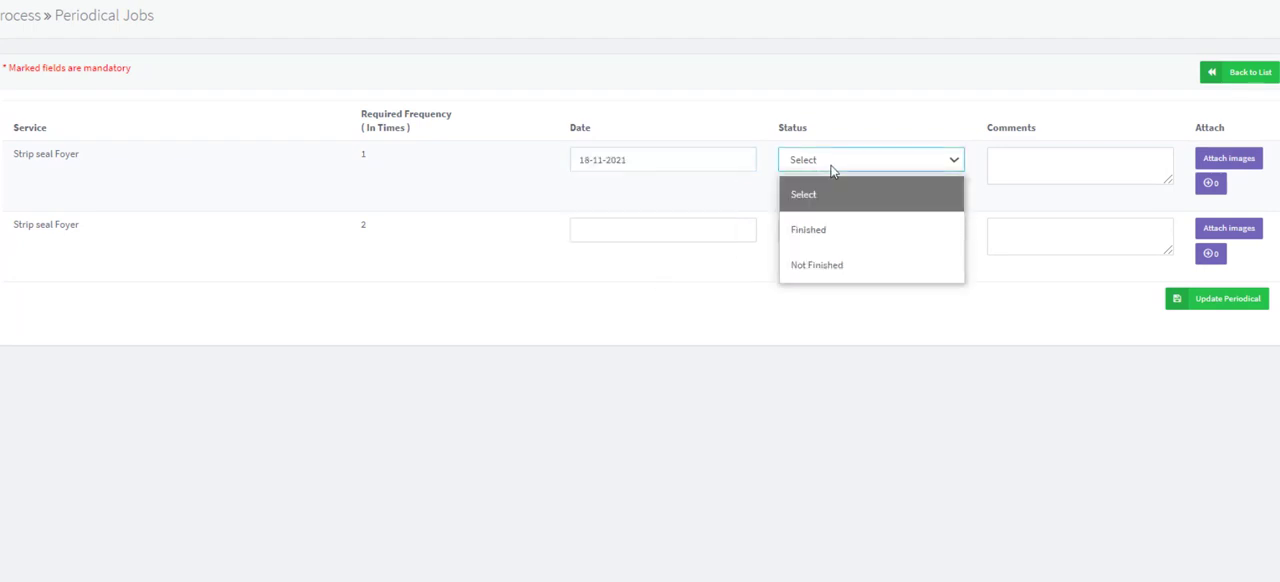
pyautogui.click(820, 230)
pyautogui.click(1021, 163)
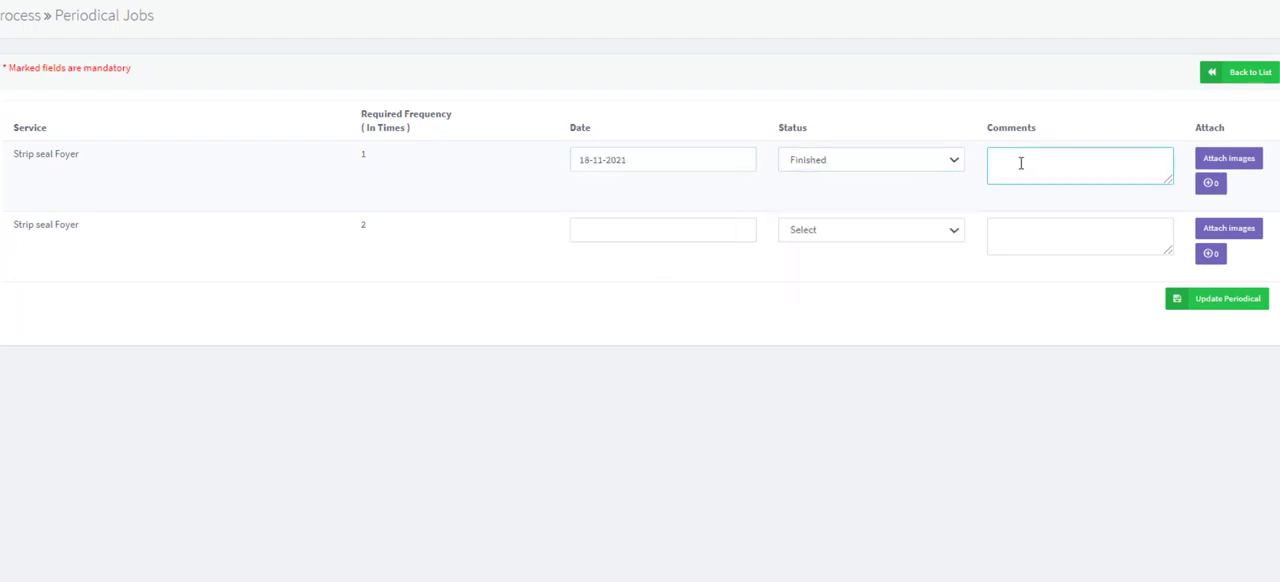
pyautogui.write('All good')
# - Attach the CBS General Campagin Banner image to the first Strip seal Foyer job and update the periodical
pyautogui.click(1223, 168)
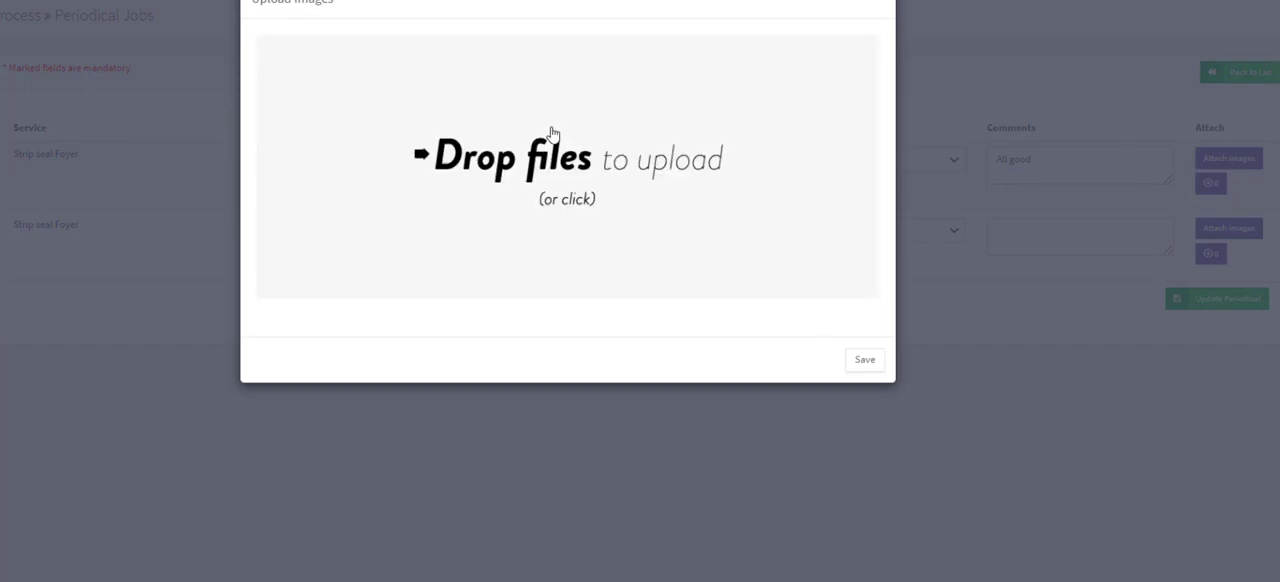
pyautogui.click(552, 133)
pyautogui.click(229, 40)
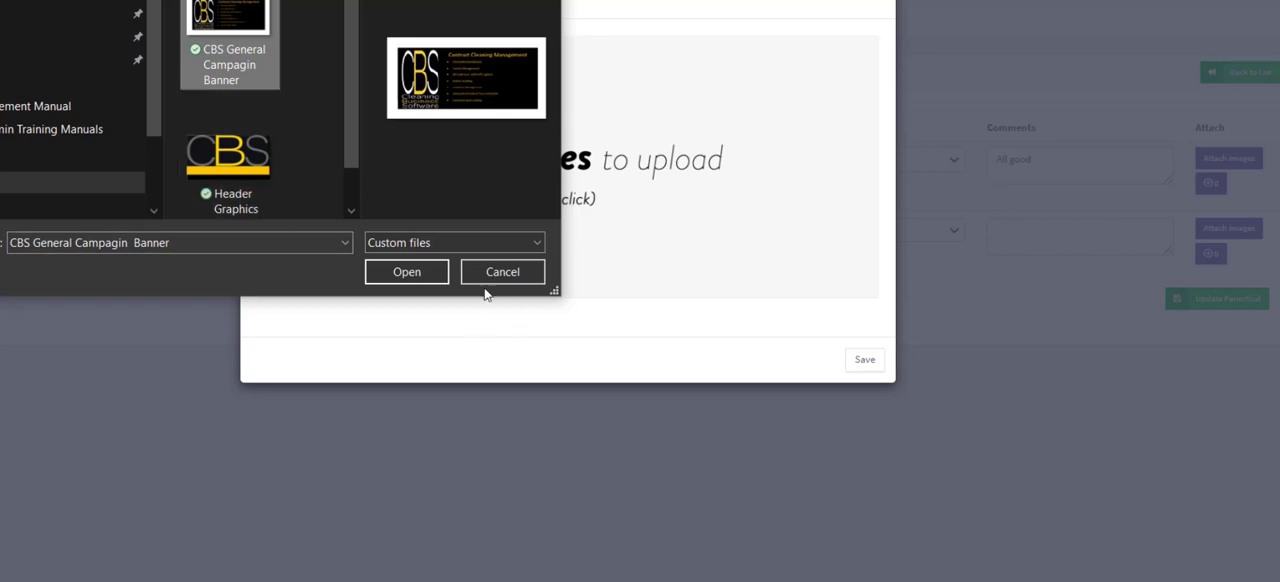
pyautogui.click(402, 272)
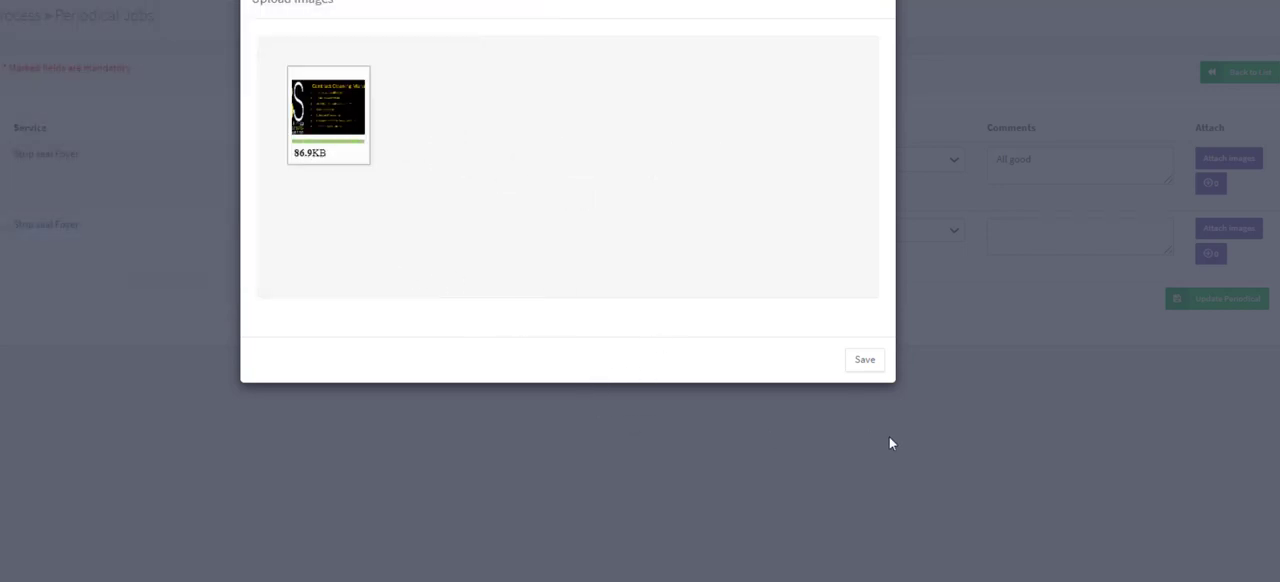
pyautogui.click(866, 364)
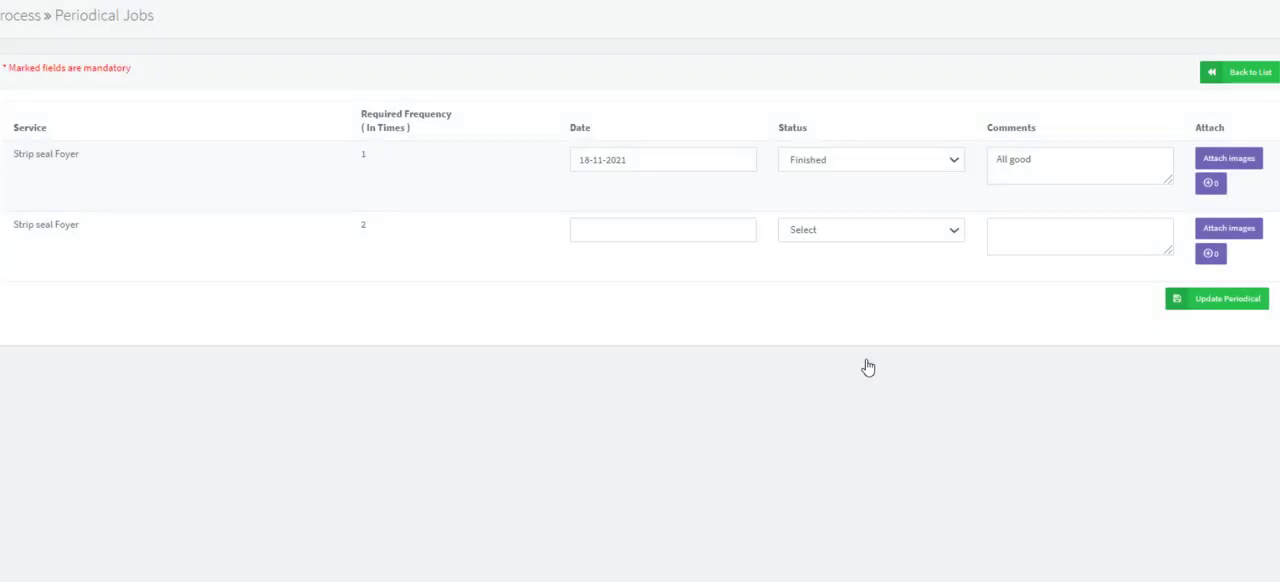
pyautogui.click(1240, 309)
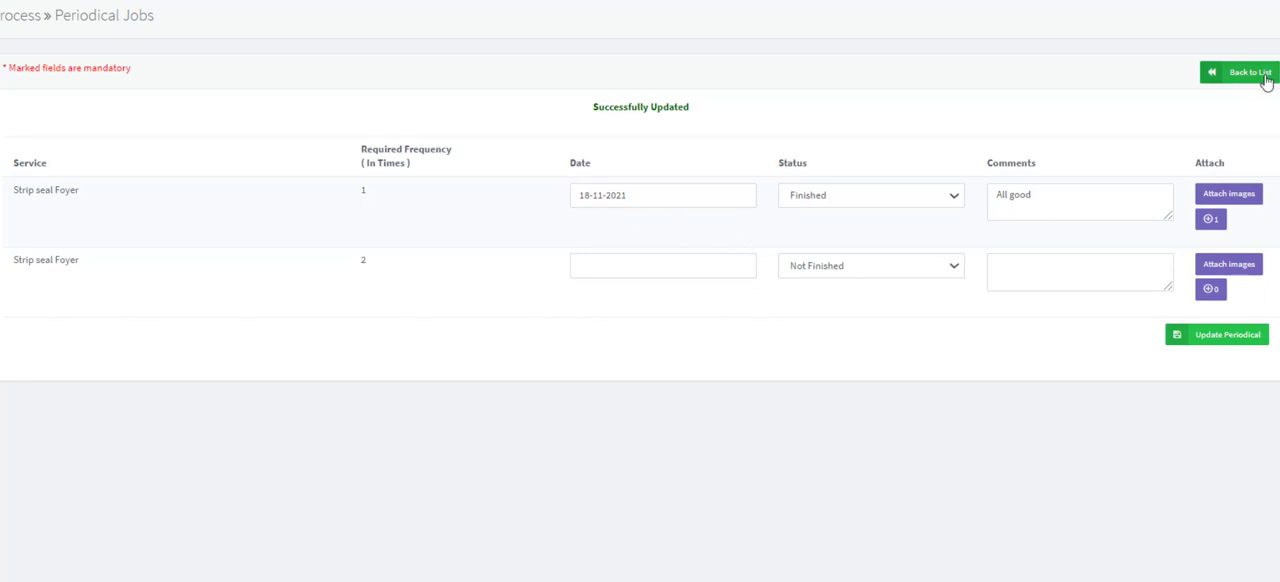
# - Leave the Strip seal Foyer job records and locate the Periodical Jobs section on the dashboard
pyautogui.click(1258, 80)
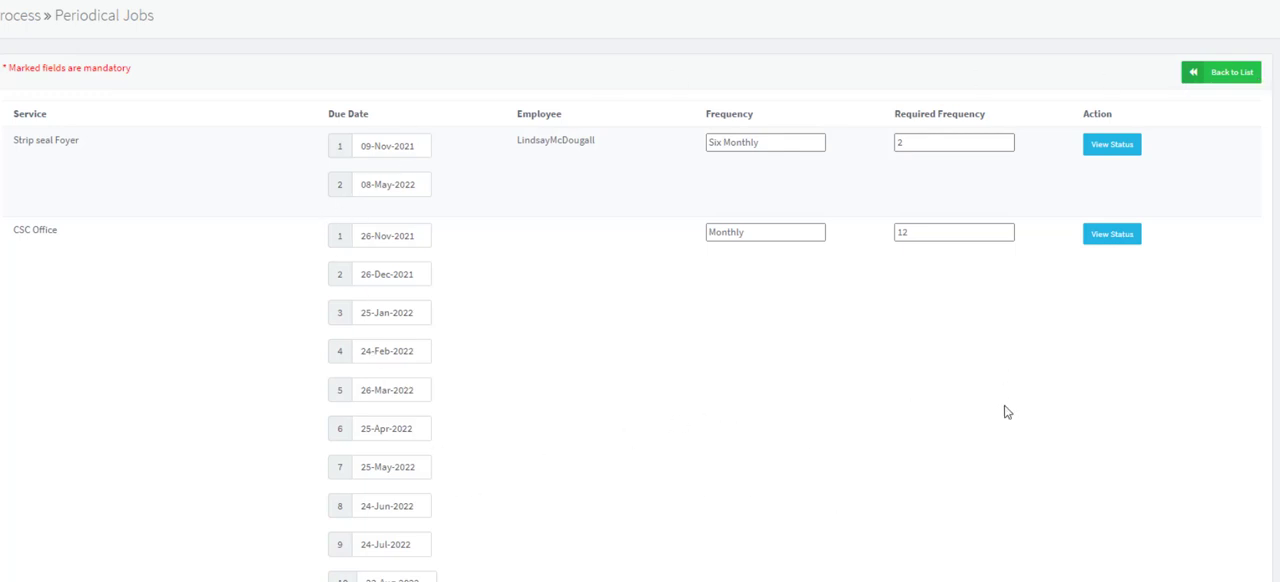
pyautogui.click(1221, 80)
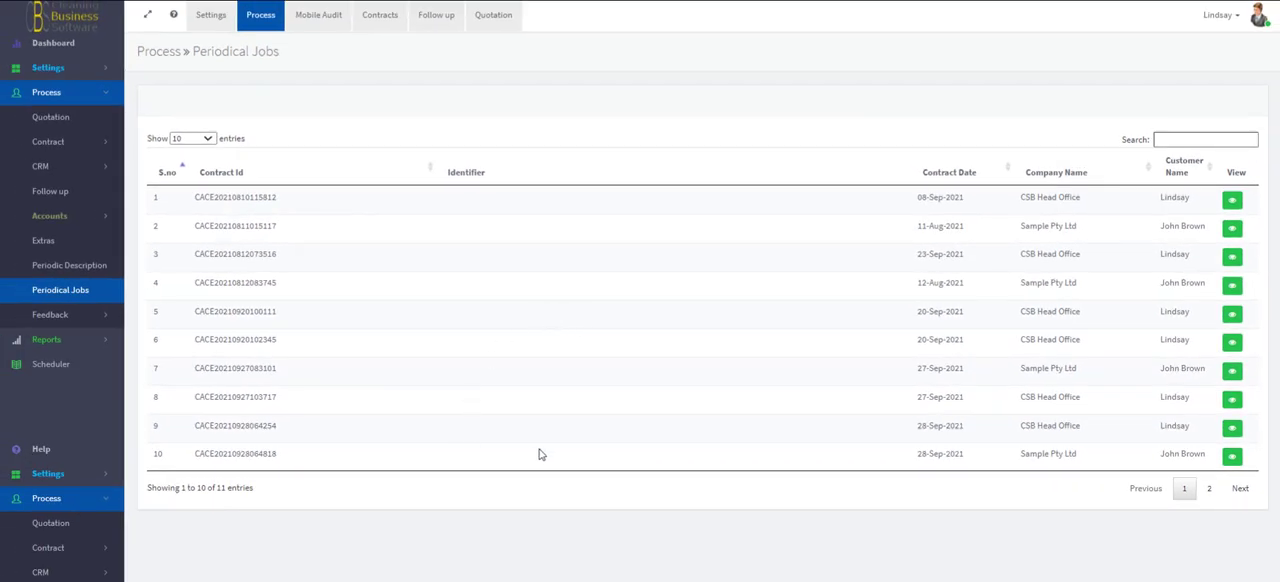
pyautogui.click(46, 46)
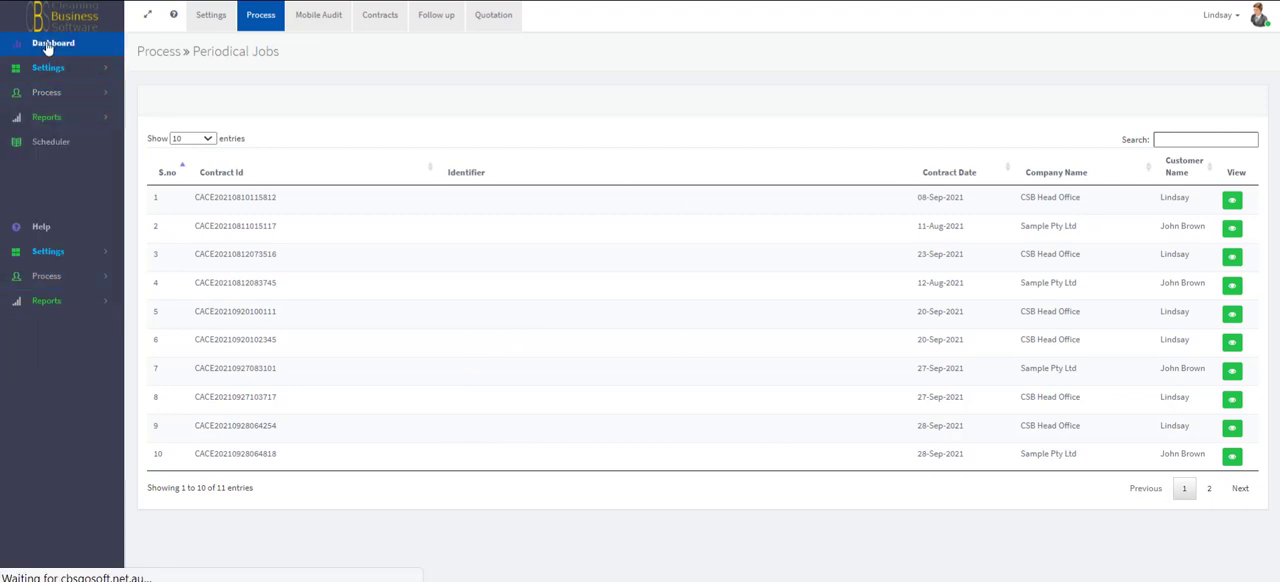
pyautogui.scroll(-2, 600, 226)
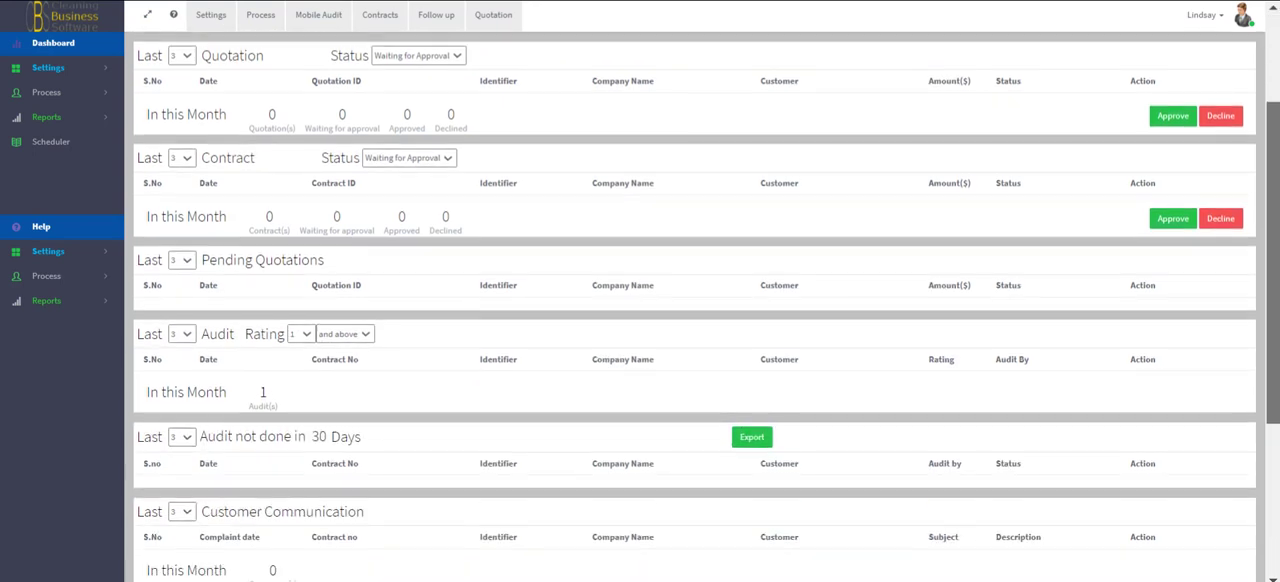
pyautogui.scroll(-5, 1277, 530)
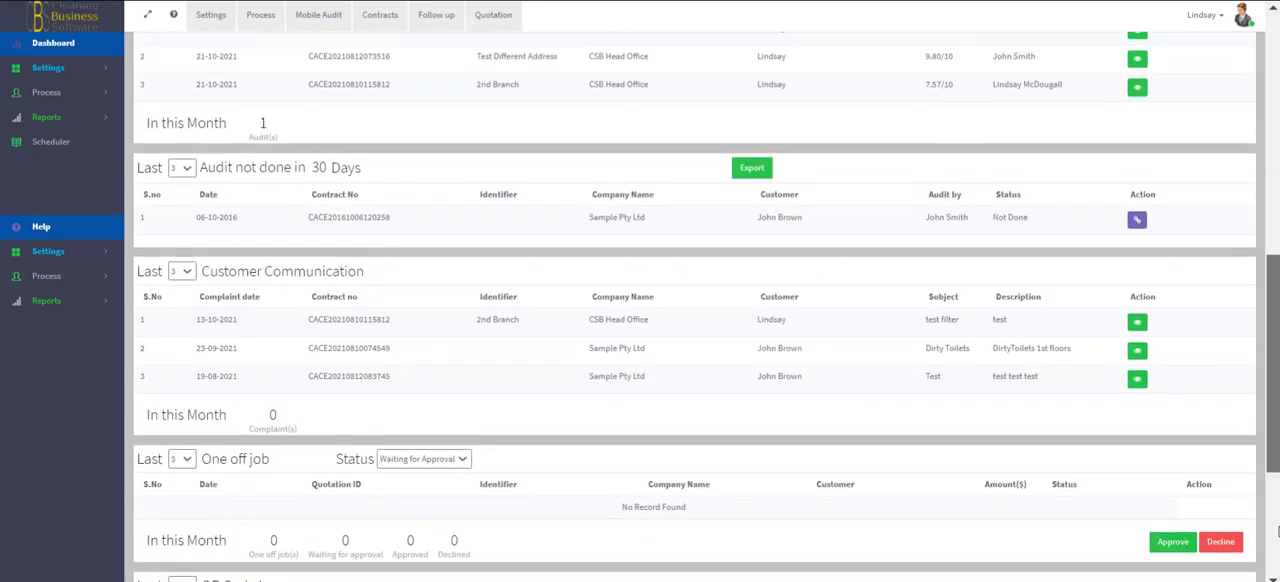
pyautogui.scroll(-3, 1277, 530)
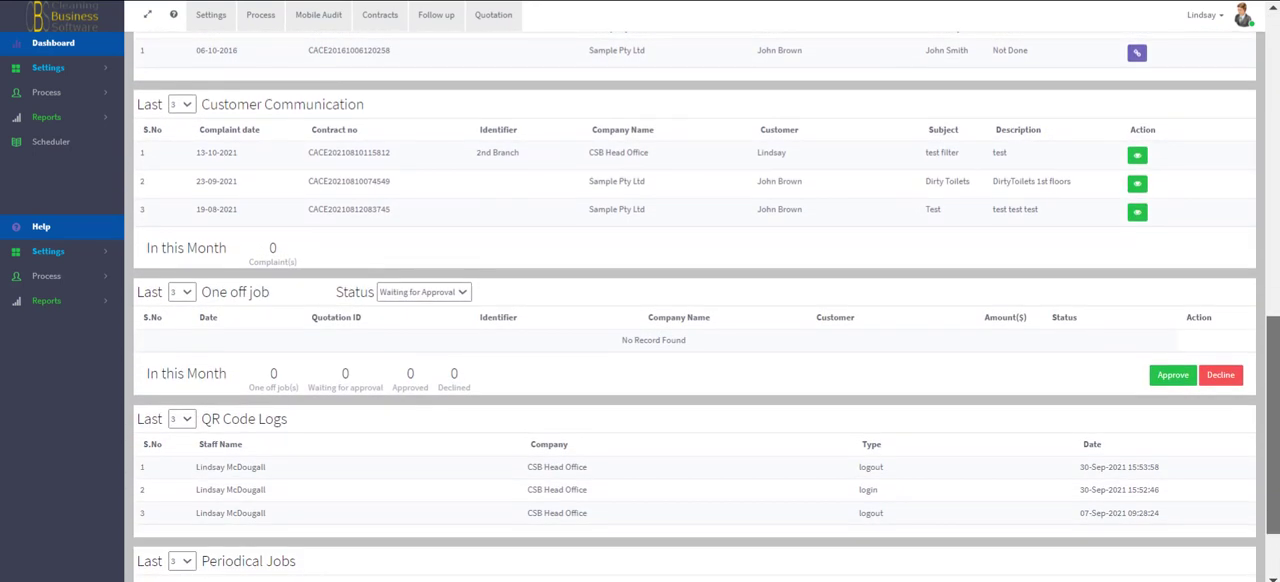
pyautogui.scroll(-1, 680, 555)
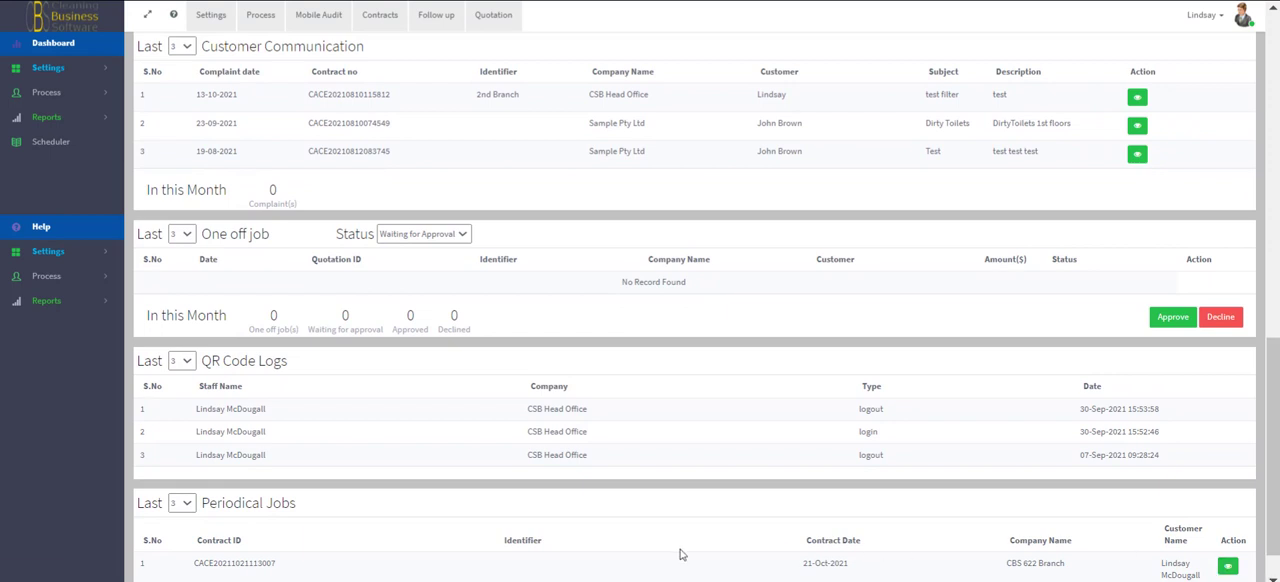
pyautogui.scroll(-1, 375, 429)
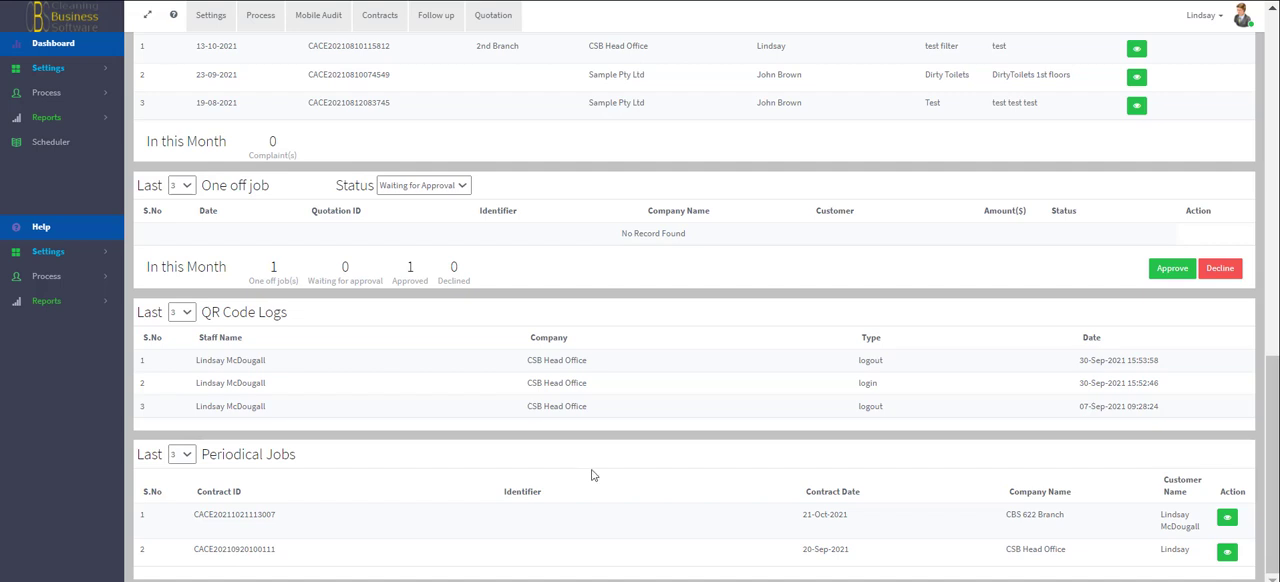
# - Show the last 30 periodical jobs and open the CSC Office status of the CBS 622 Branch contract
pyautogui.click(184, 455)
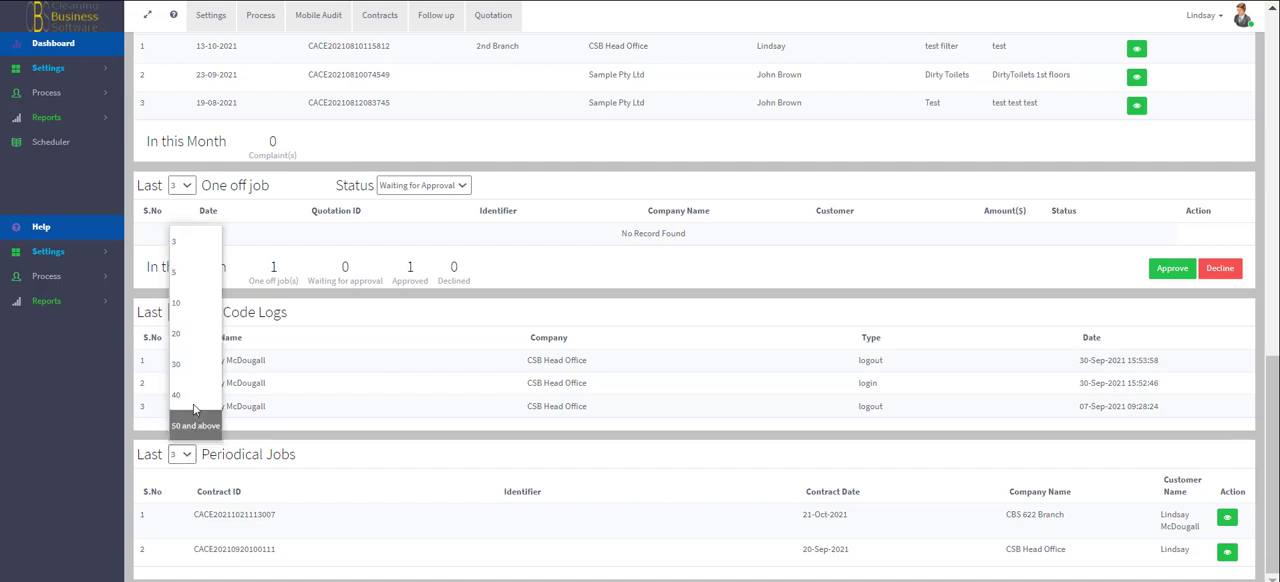
pyautogui.click(184, 368)
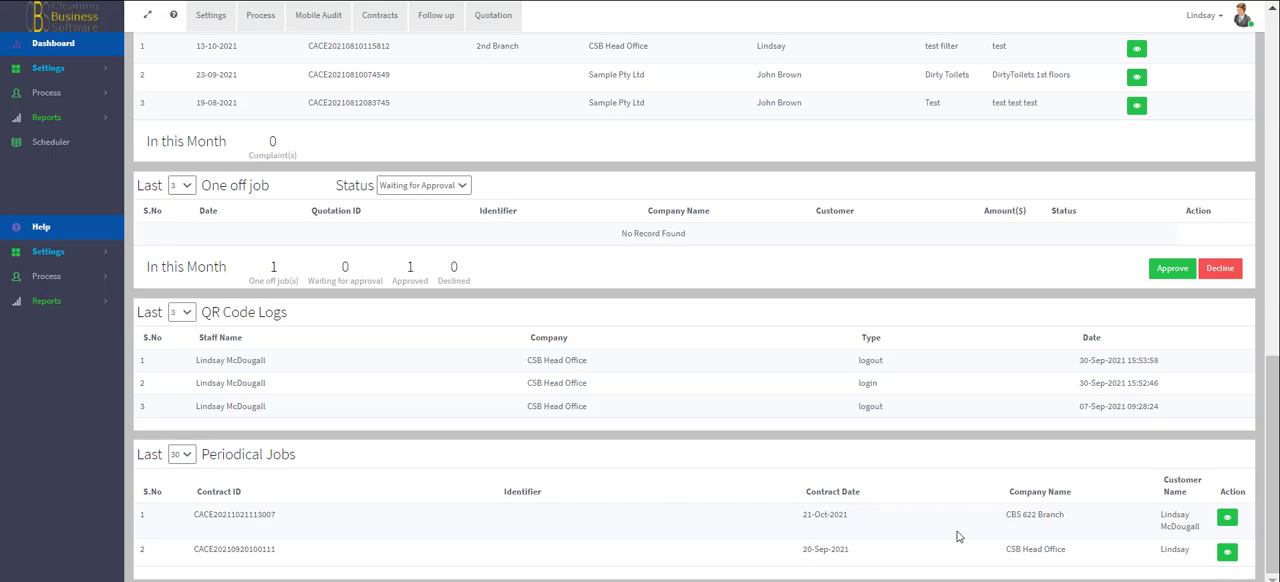
pyautogui.click(1227, 517)
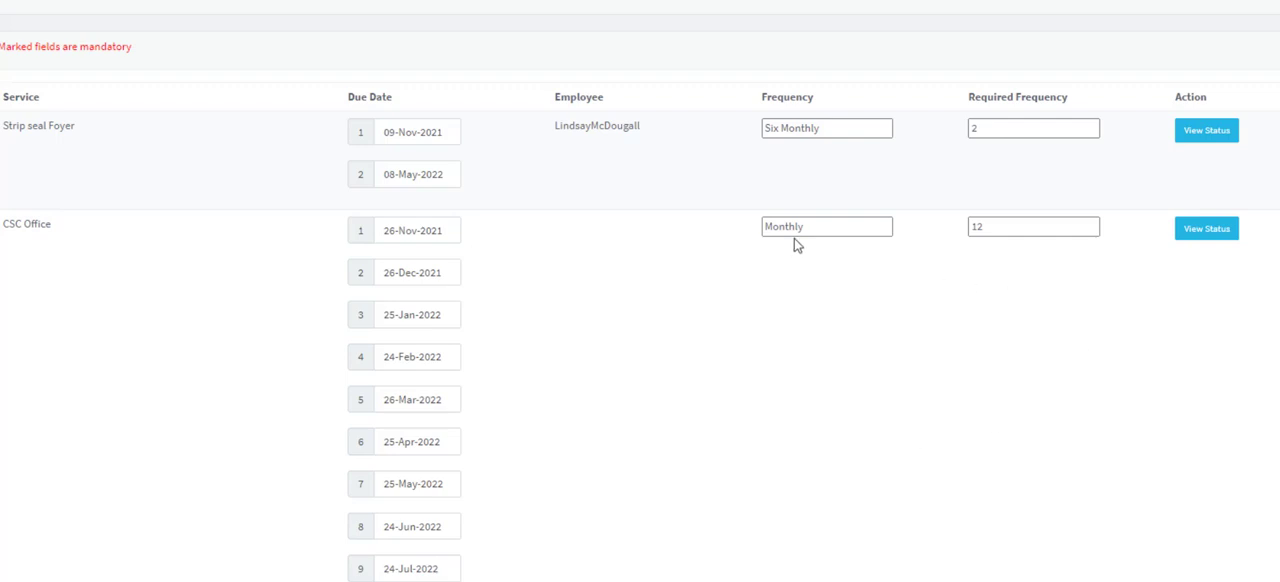
pyautogui.click(1213, 235)
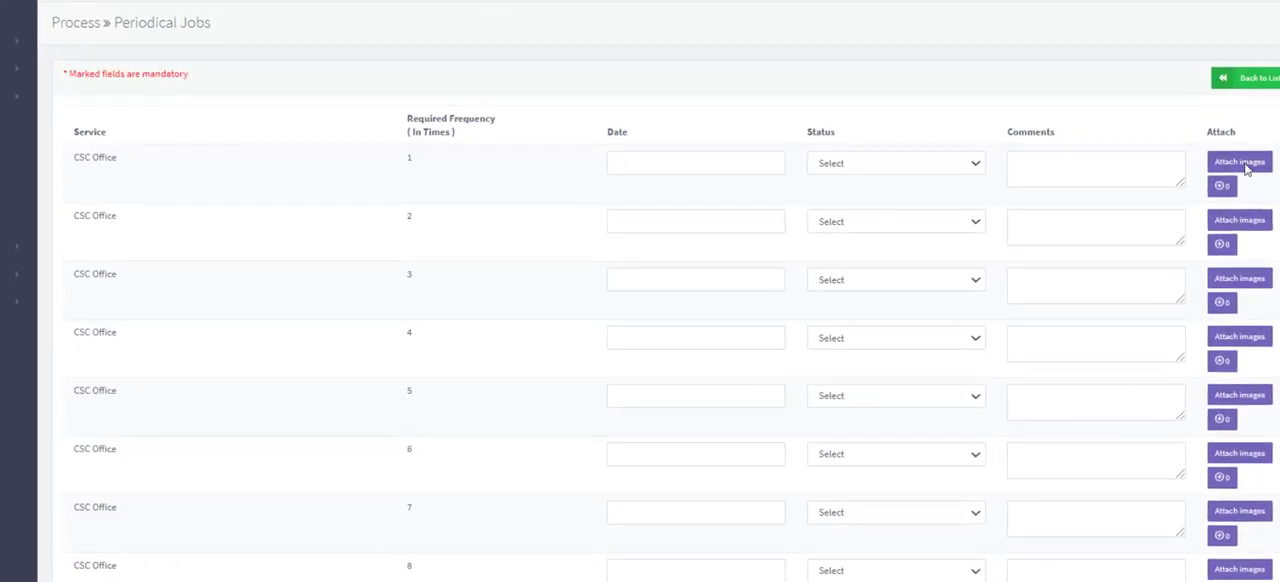
# - Fill in the first CSC Office job with date 18-11-2021, status Finished and the comment "All good stains remove"
pyautogui.click(644, 167)
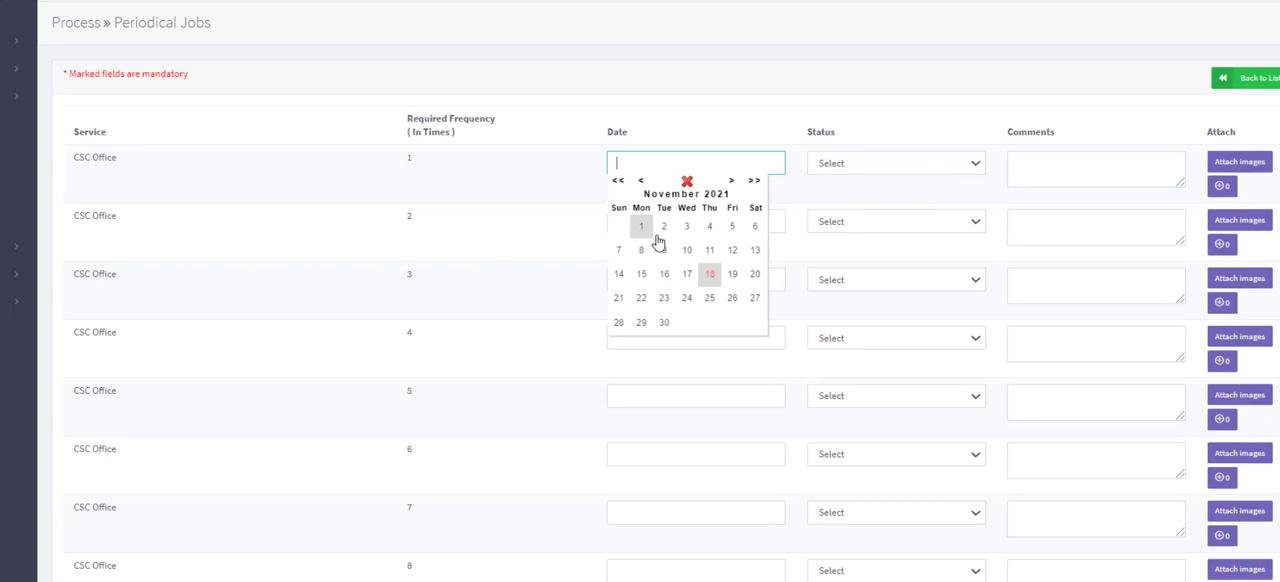
pyautogui.click(707, 280)
pyautogui.click(866, 168)
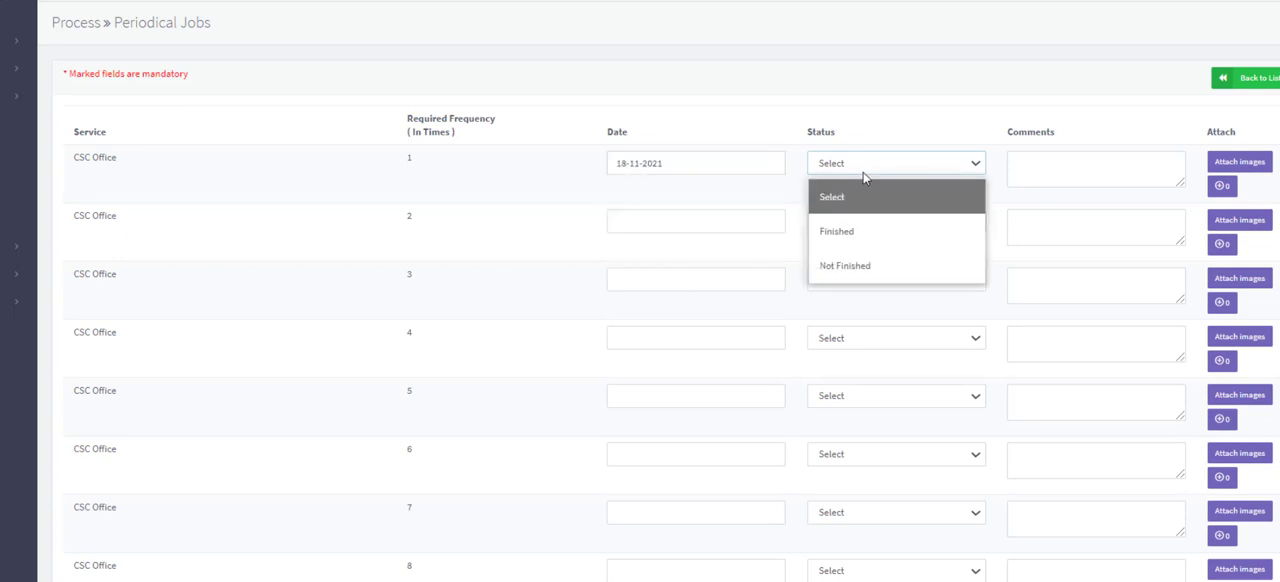
pyautogui.click(866, 232)
pyautogui.click(1043, 177)
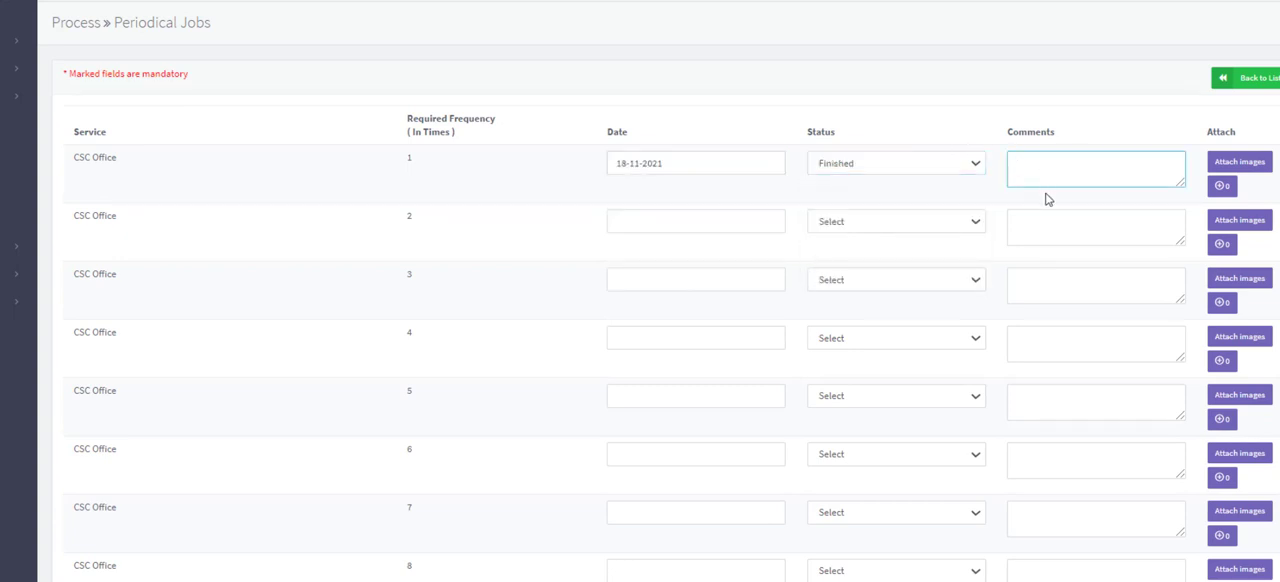
pyautogui.write('All good stains remove')
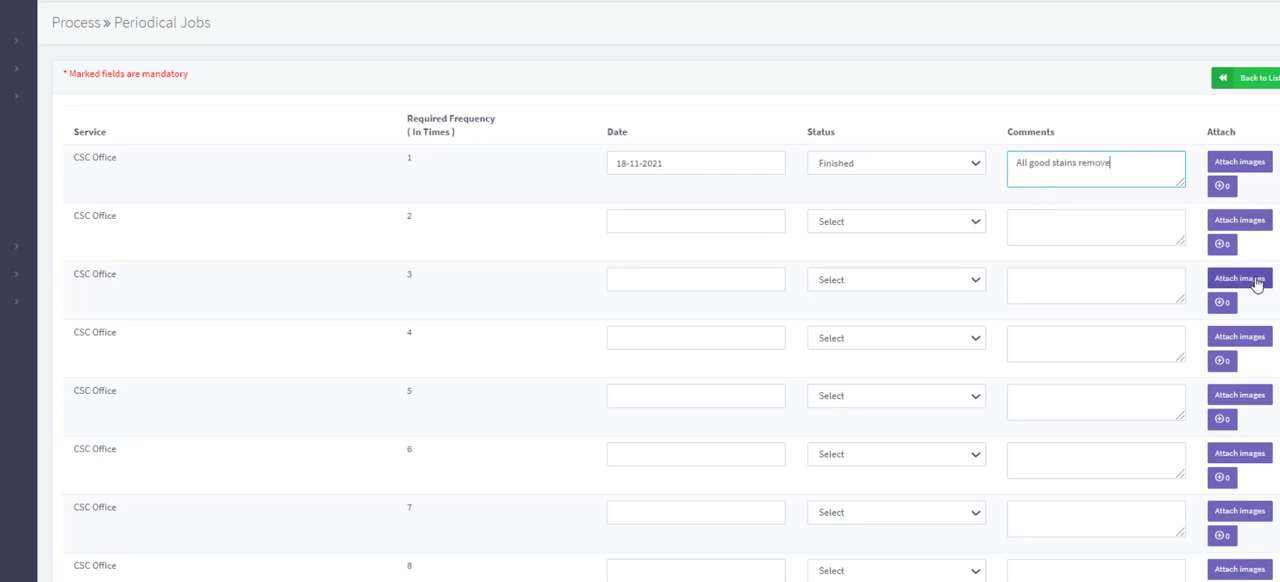
# - Upload the CBS General Campagin Banner image to the first CSC Office job and save the upload
pyautogui.click(1240, 163)
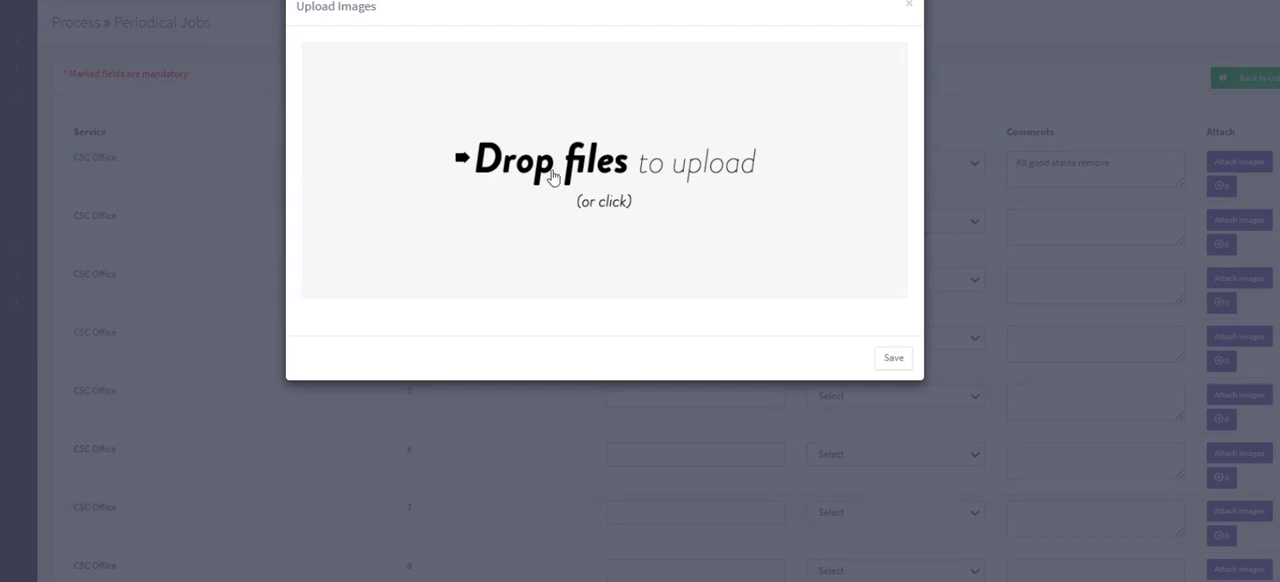
pyautogui.click(576, 162)
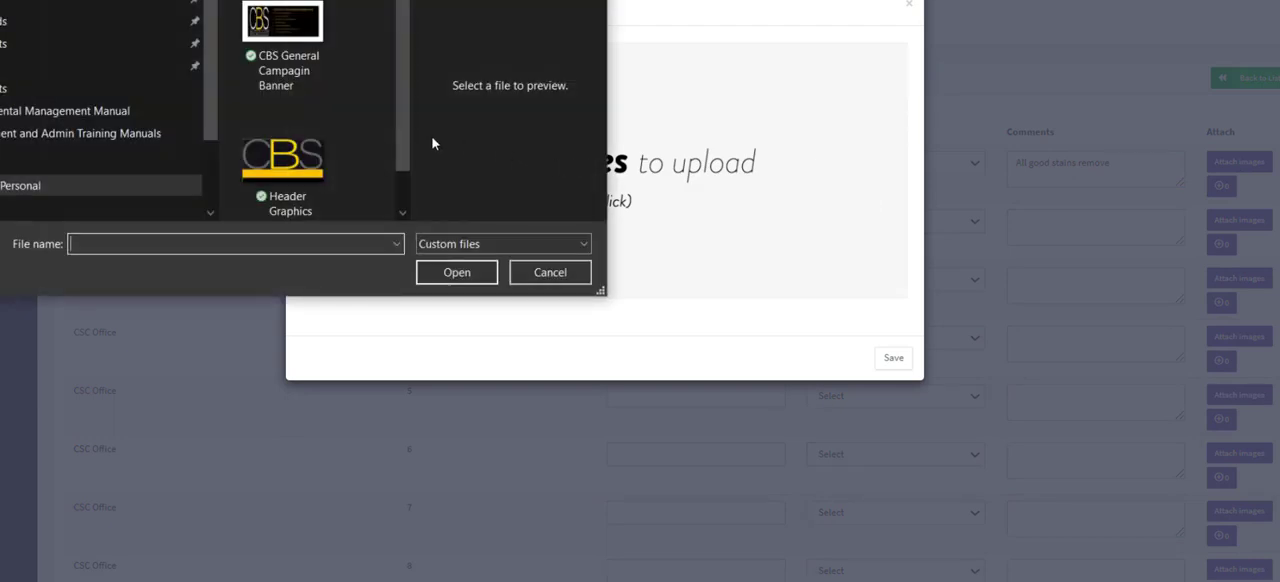
pyautogui.click(290, 45)
pyautogui.click(468, 280)
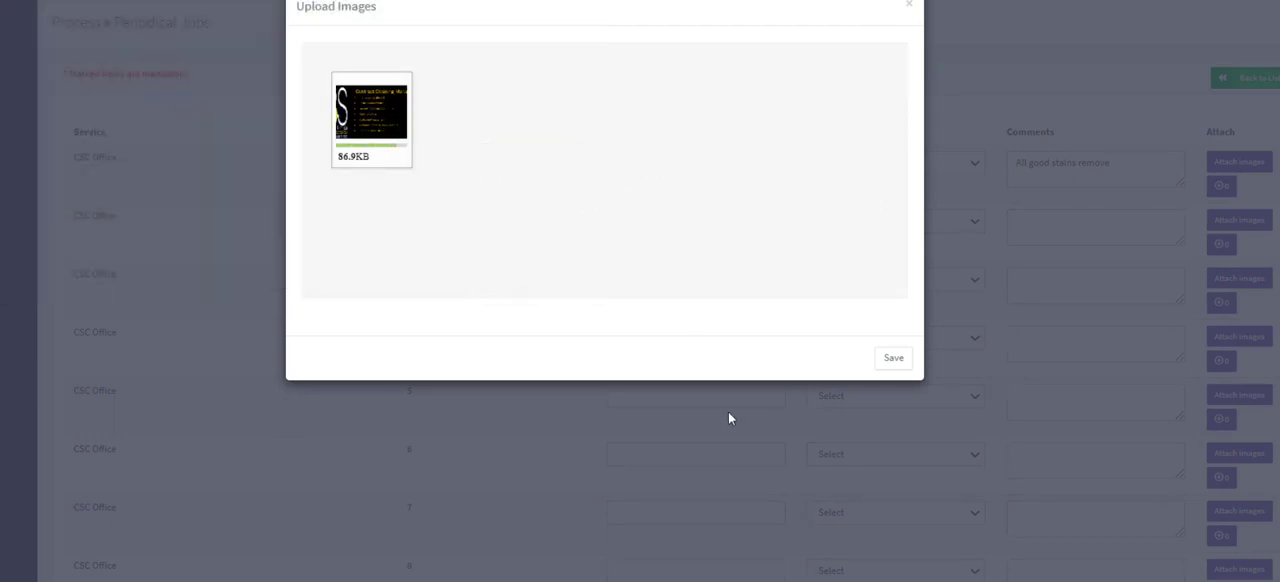
pyautogui.click(893, 358)
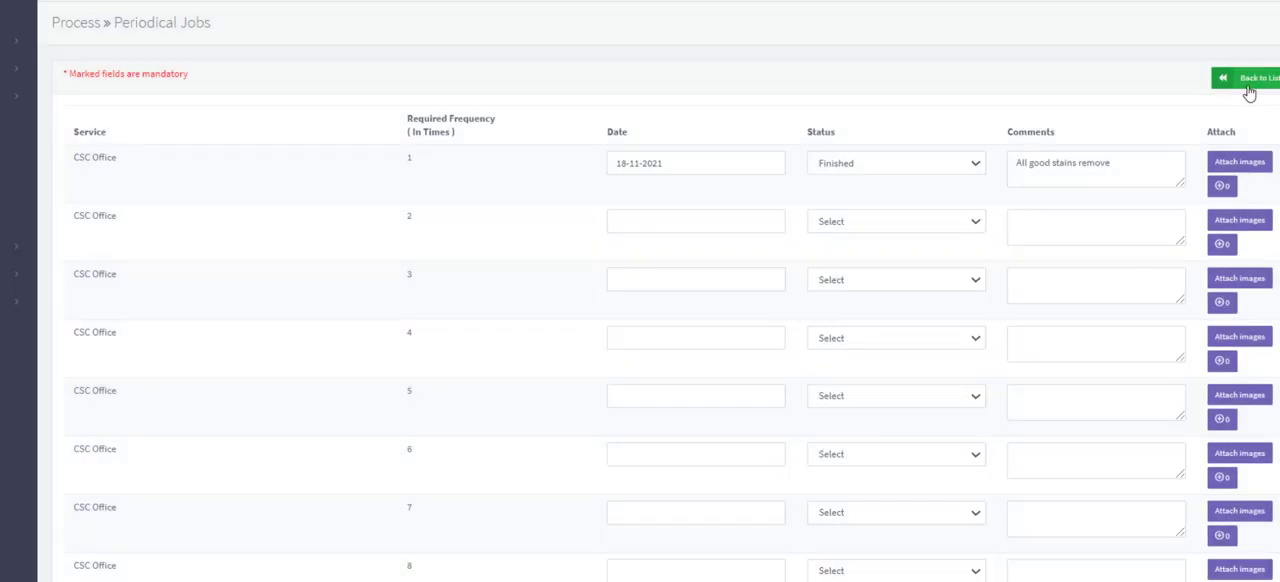
# - Return to the contract's periodical services list and update the due dates
pyautogui.click(1249, 80)
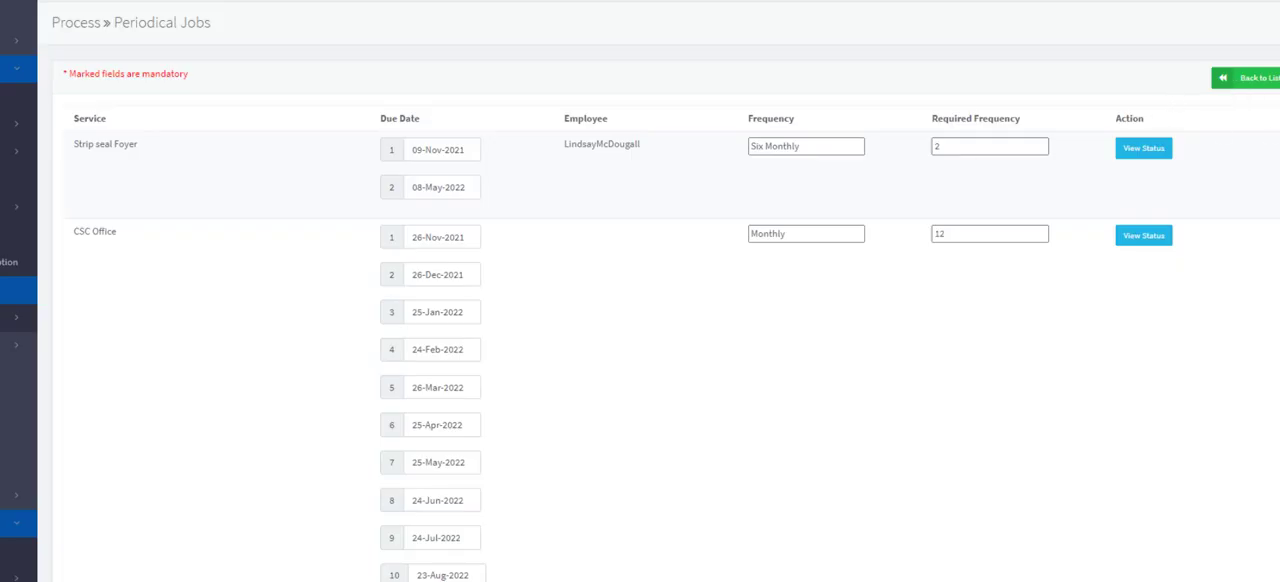
pyautogui.scroll(-2, 1068, 498)
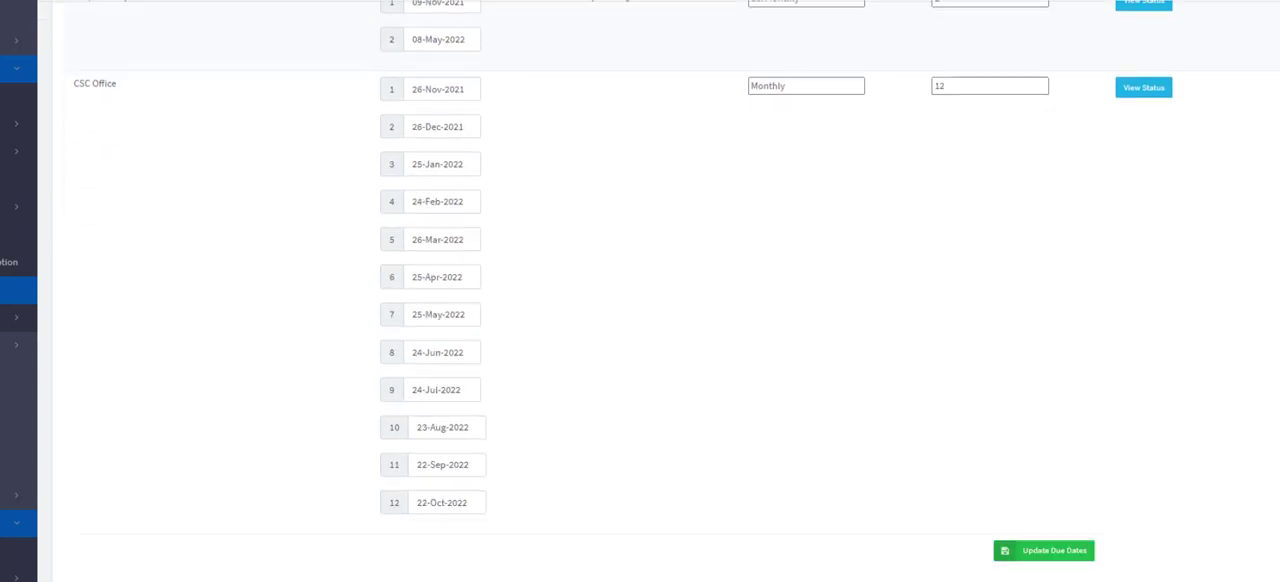
pyautogui.click(1048, 557)
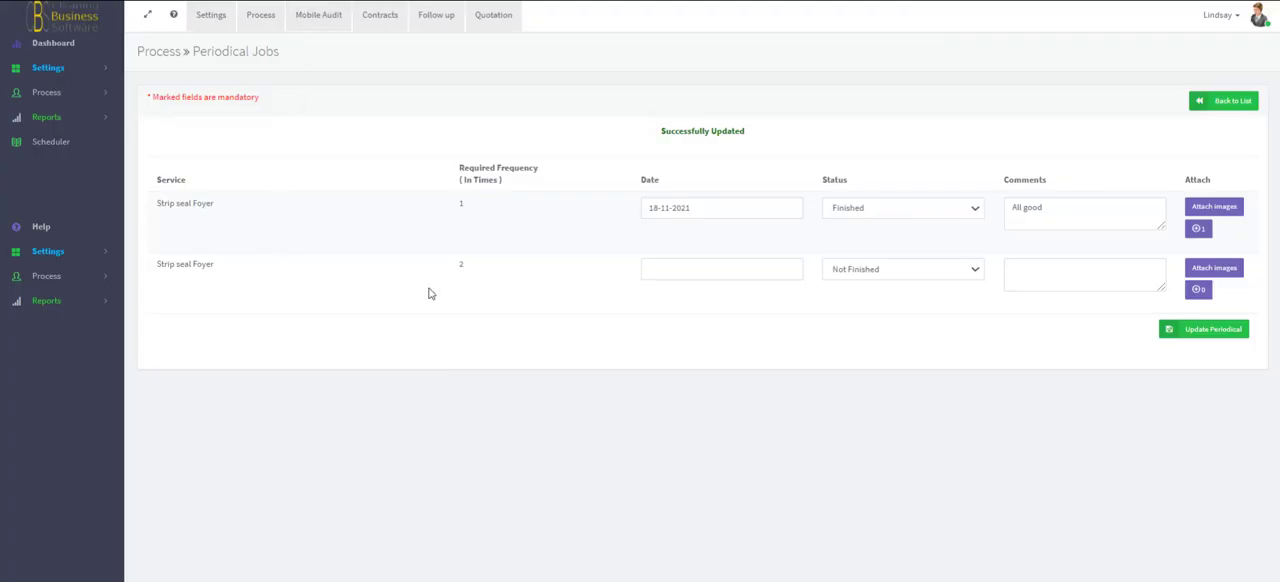
# - Open the CBS 622 Branch contract for editing from the contracts list and bring up its periodicals configuration
pyautogui.click(380, 17)
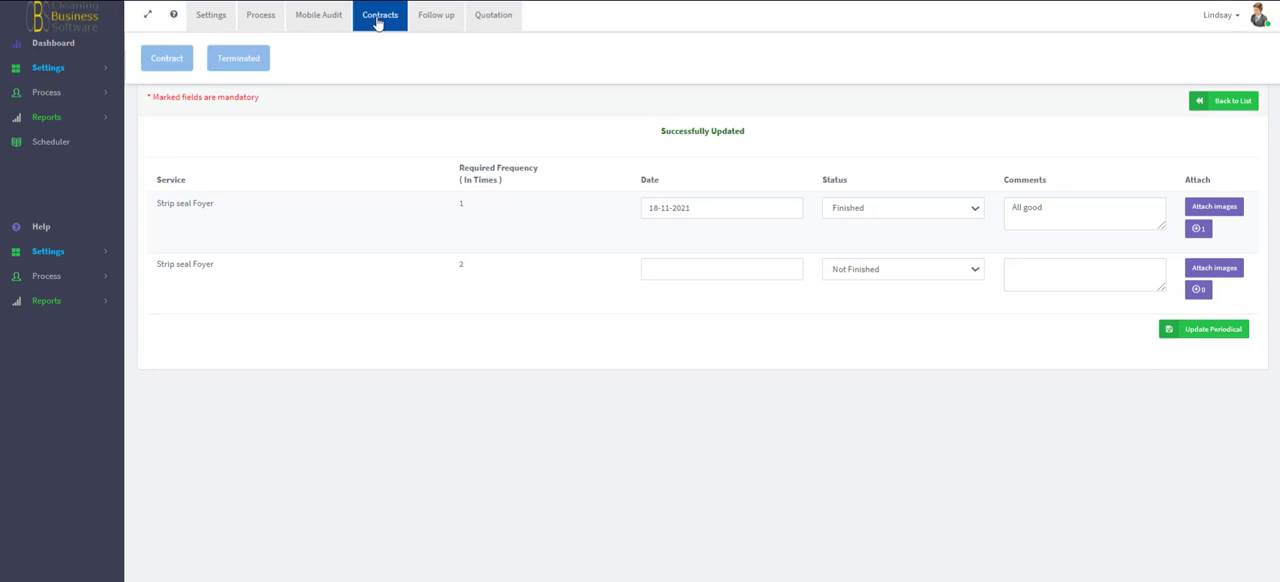
pyautogui.click(167, 60)
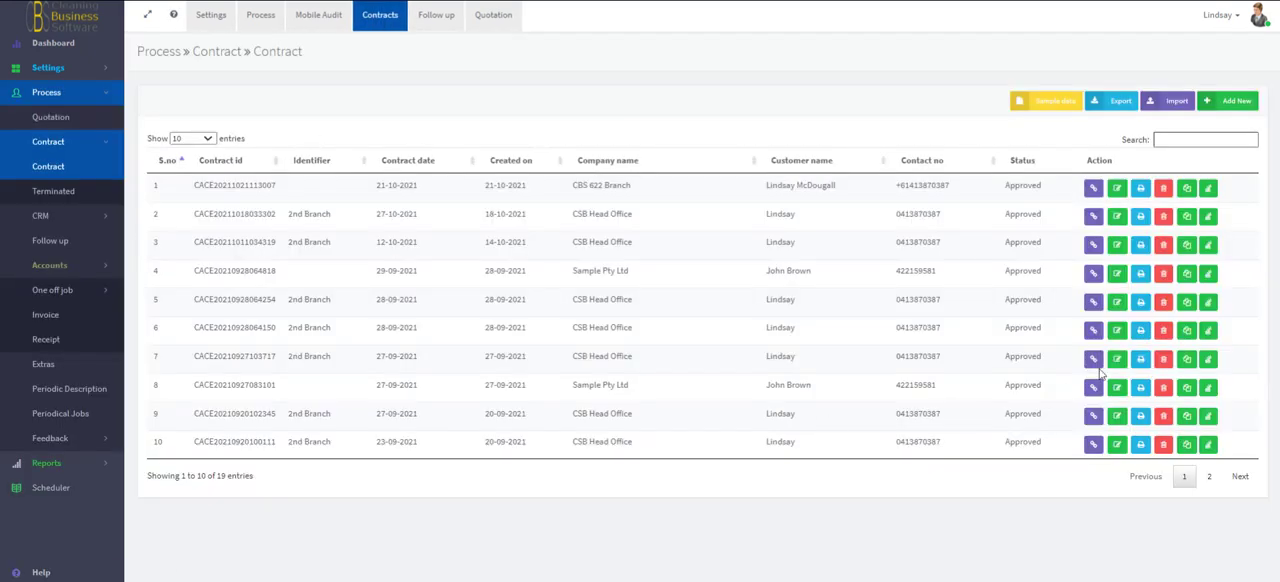
pyautogui.click(1110, 190)
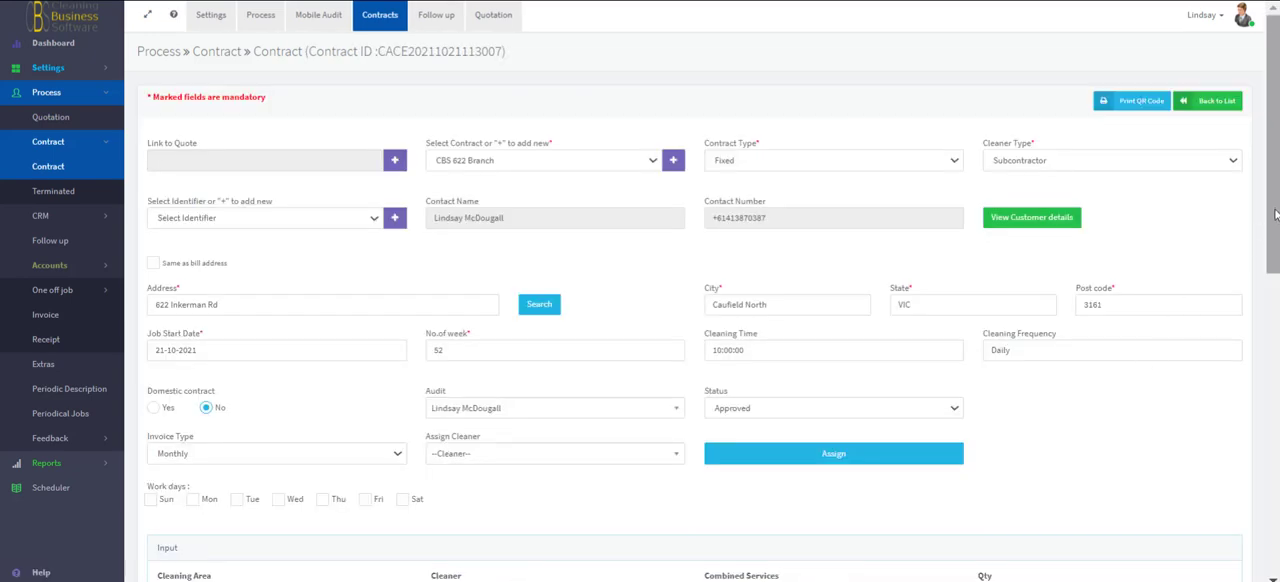
pyautogui.moveTo(1276, 215); pyautogui.dragTo(1277, 516)
pyautogui.rightClick(1277, 516)
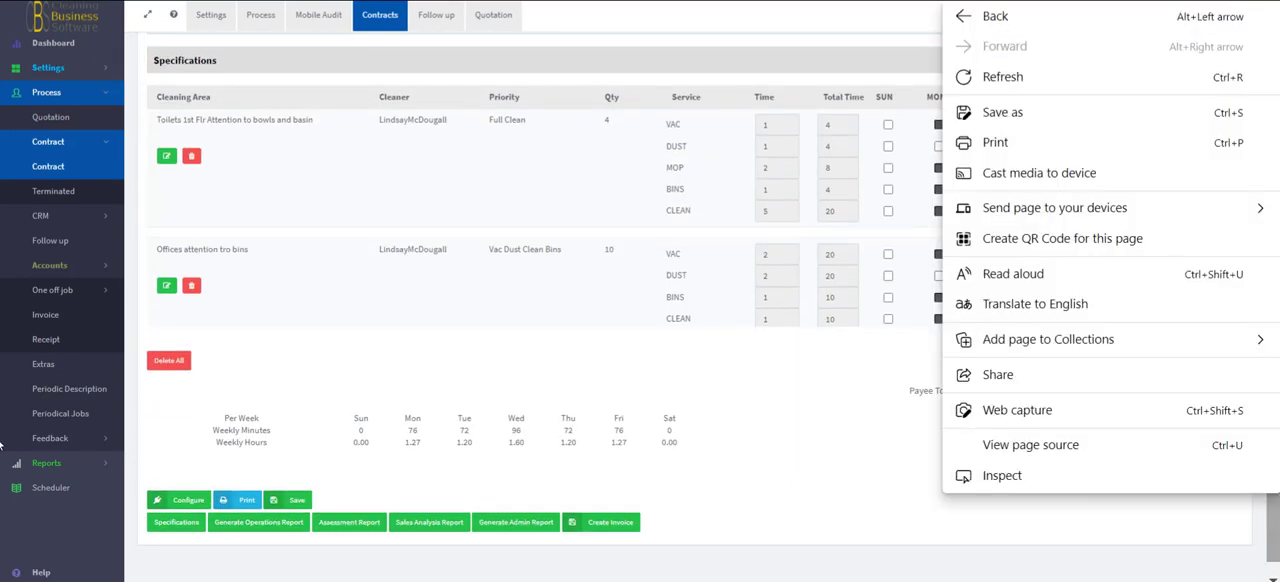
pyautogui.moveTo(172, 505); pyautogui.dragTo(188, 507)
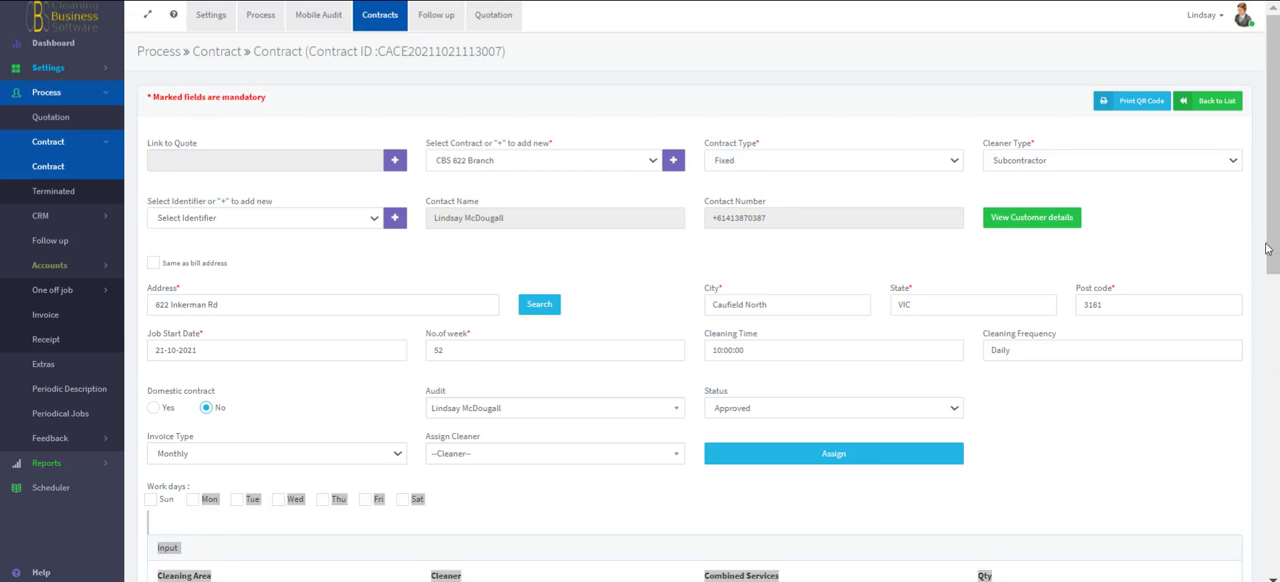
pyautogui.moveTo(1270, 247); pyautogui.dragTo(1242, 550)
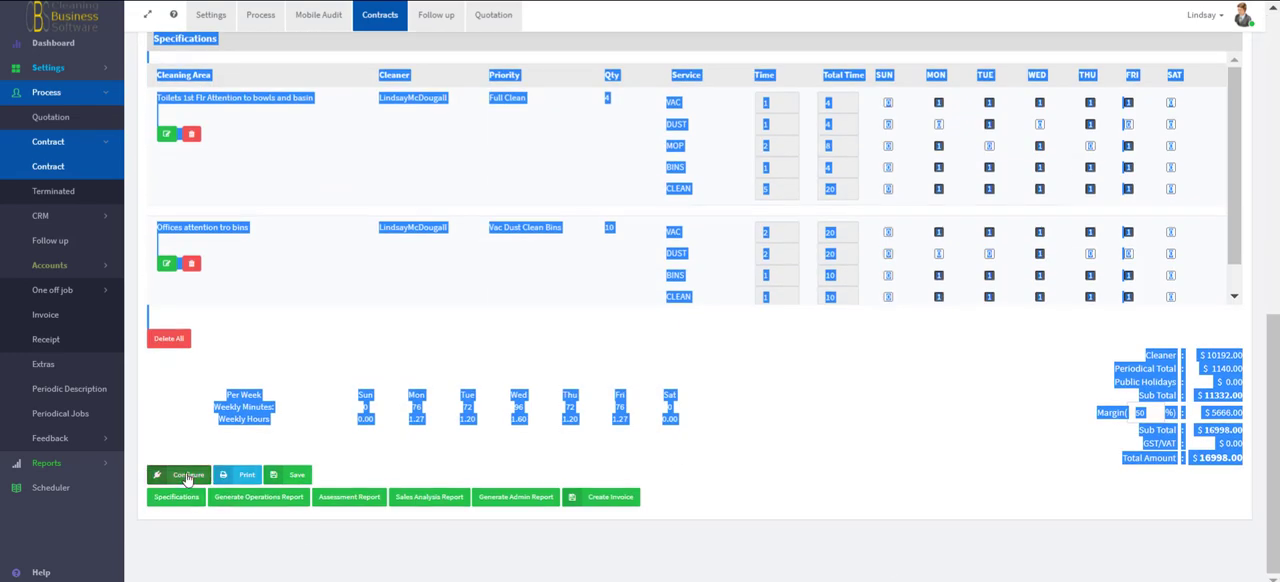
pyautogui.click(186, 474)
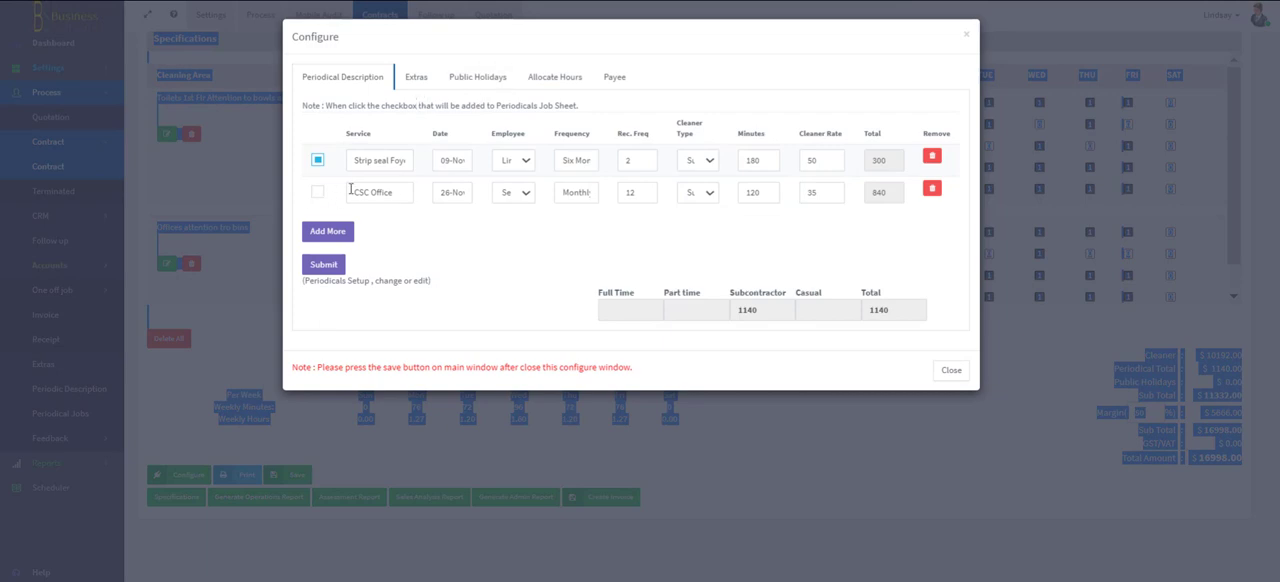
pyautogui.click(330, 231)
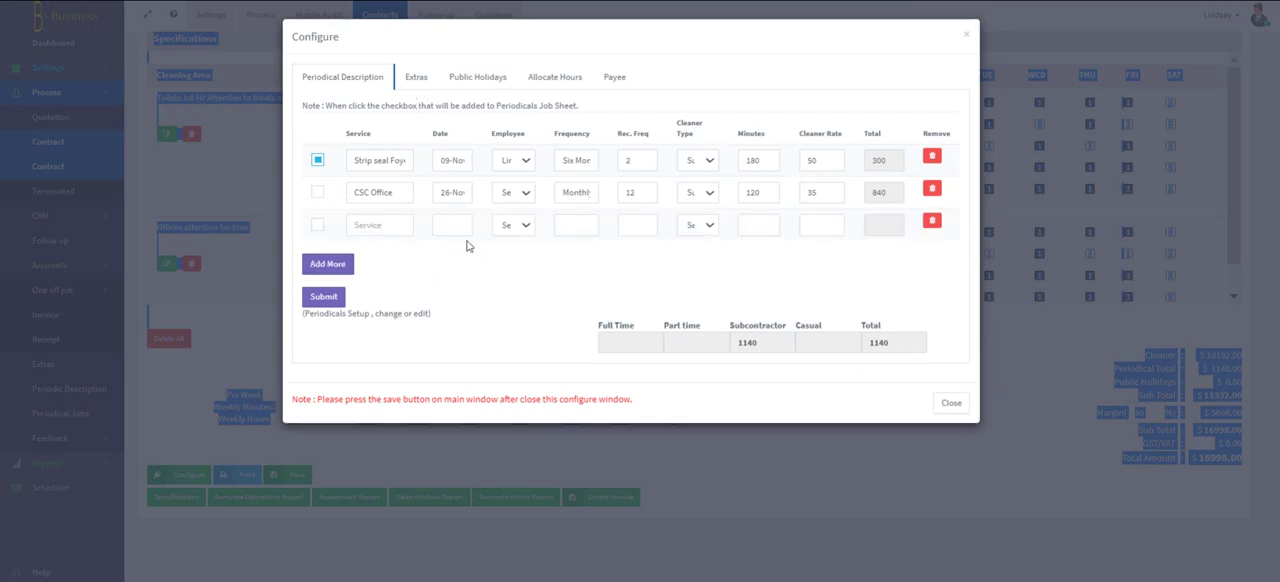
pyautogui.click(931, 223)
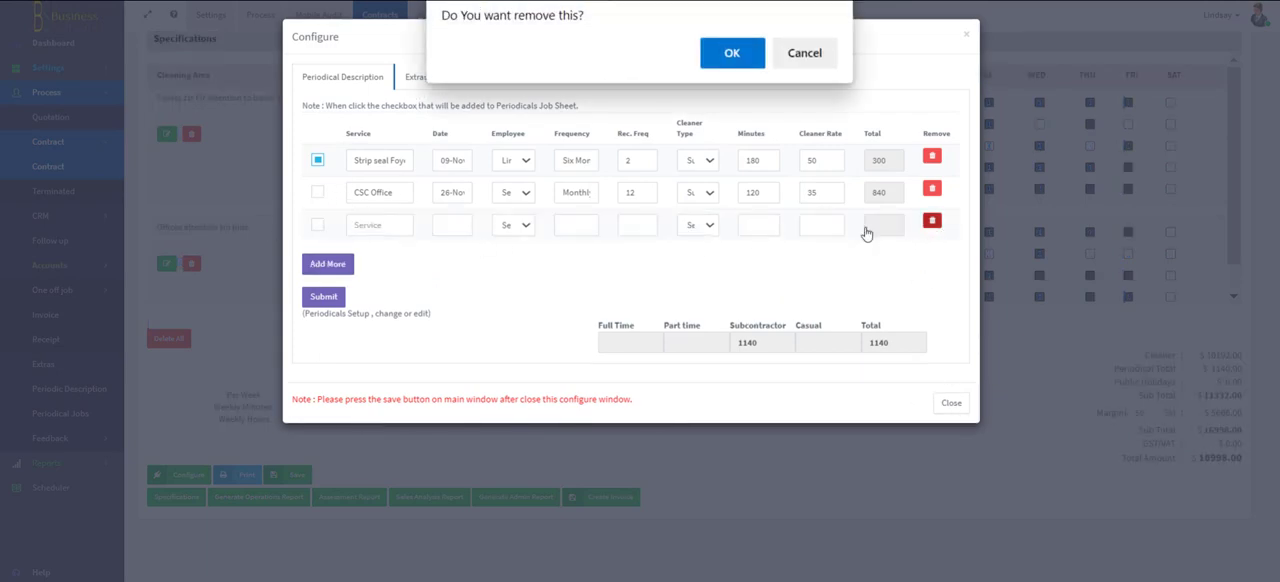
pyautogui.click(733, 50)
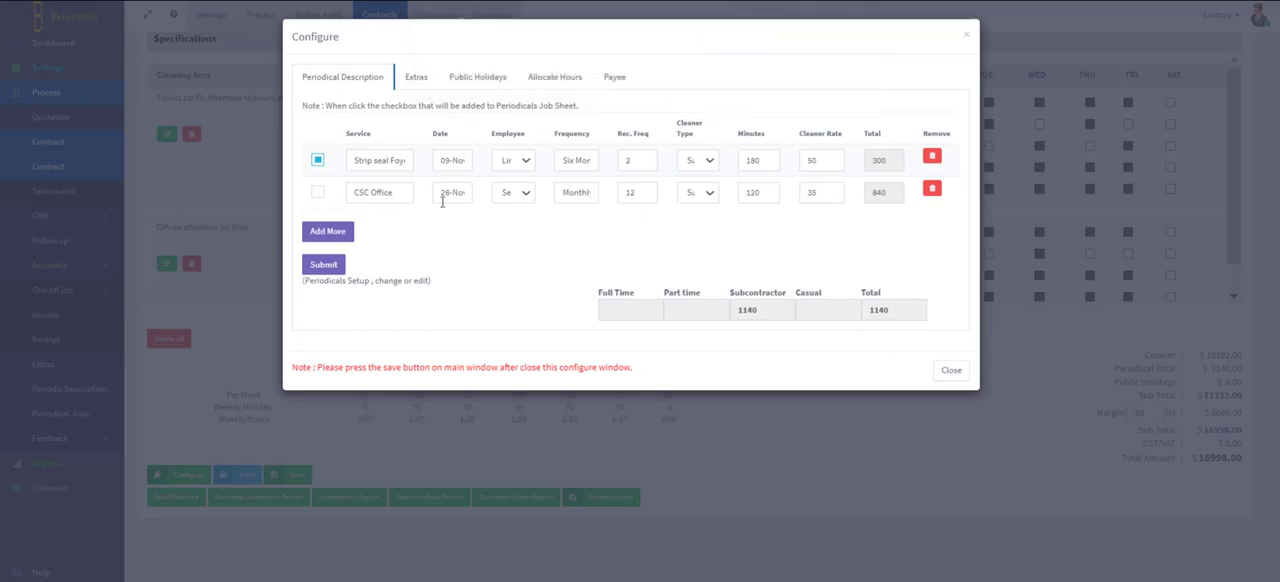
# - Close the configuration and examine the Periodical Total in the contract's cost summary
pyautogui.click(951, 372)
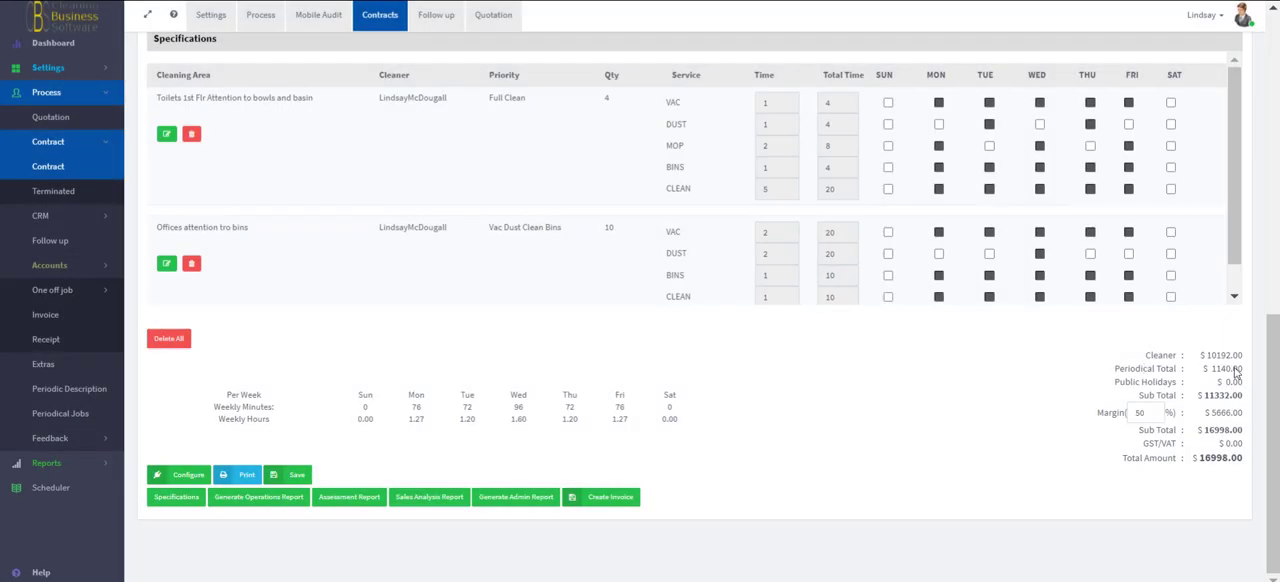
pyautogui.moveTo(1244, 369); pyautogui.dragTo(1204, 371)
pyautogui.click(1115, 369)
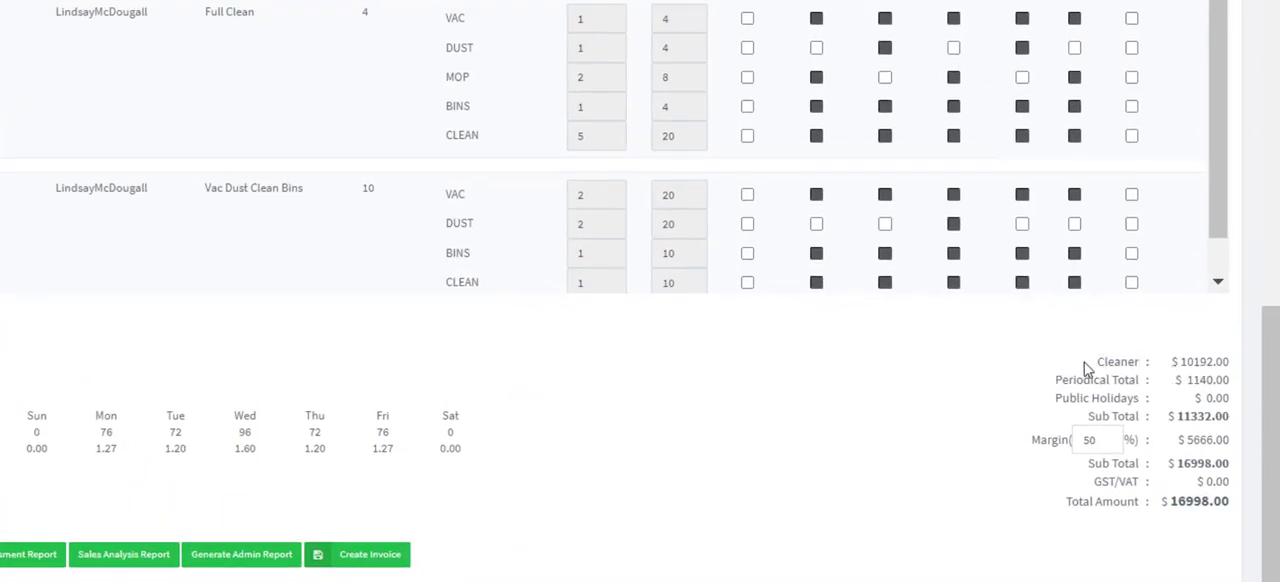
# - Leave the contract's cost summary, open the one-off jobs list in the accounts area and start a new one-off job
pyautogui.moveTo(1089, 371); pyautogui.dragTo(1230, 417)
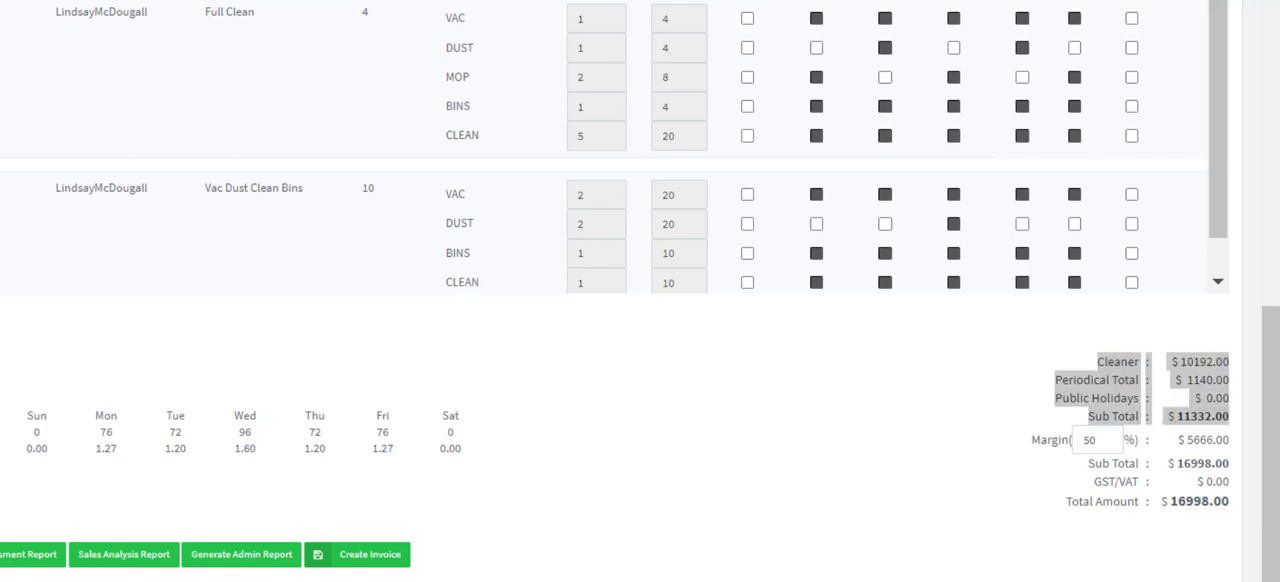
pyautogui.moveTo(1271, 357); pyautogui.dragTo(1273, 83)
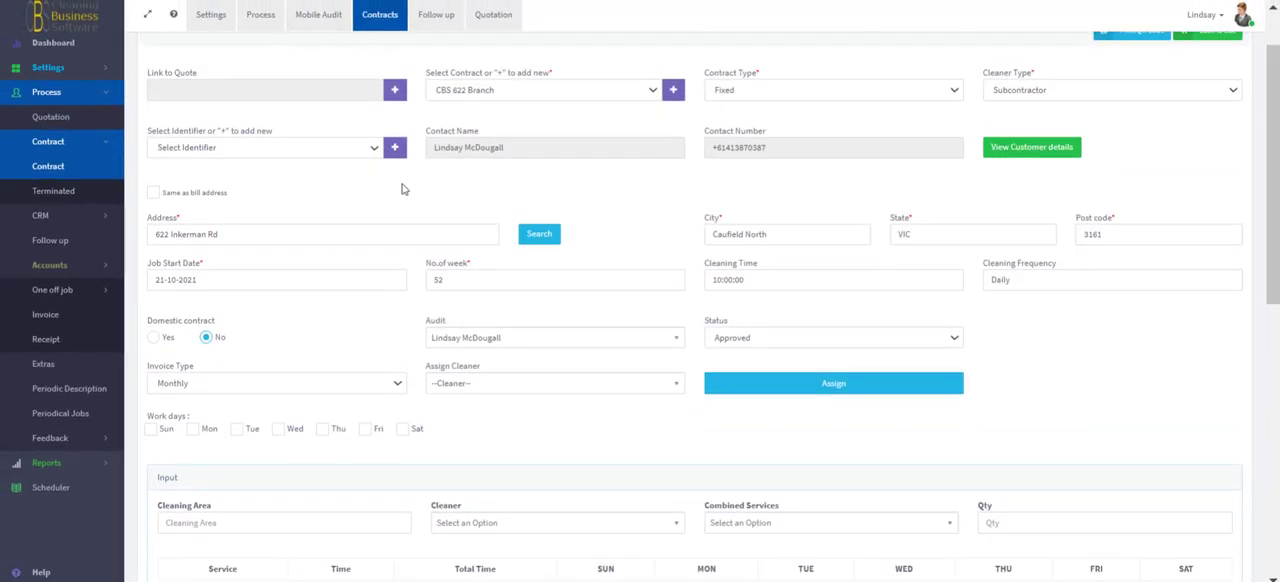
pyautogui.moveTo(1270, 218); pyautogui.dragTo(1262, 128)
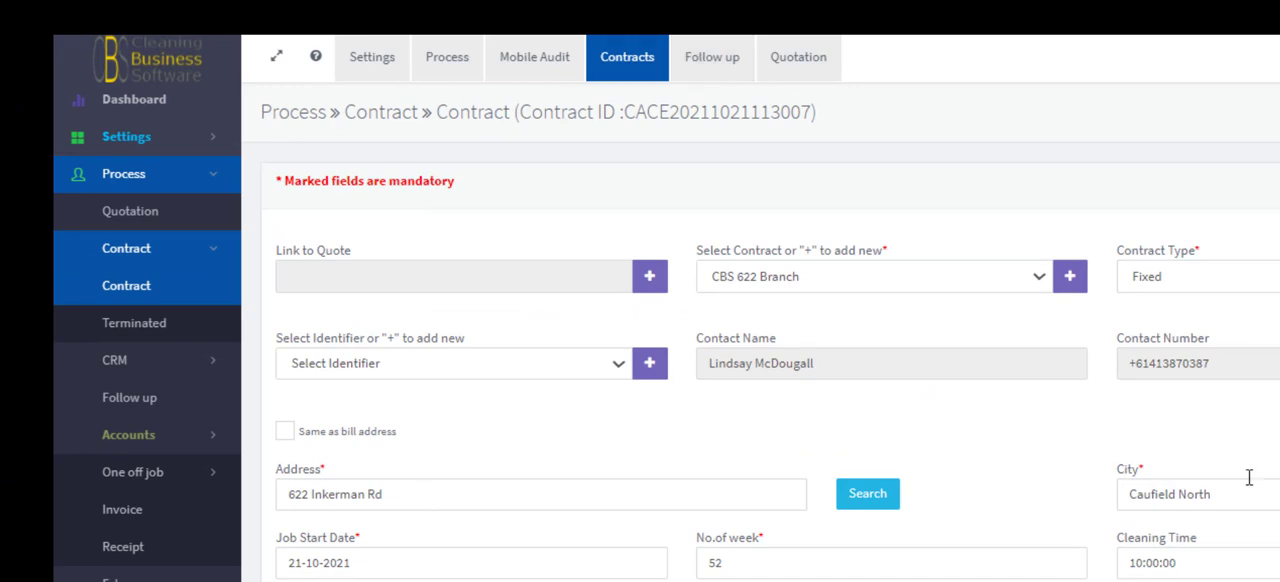
pyautogui.click(451, 68)
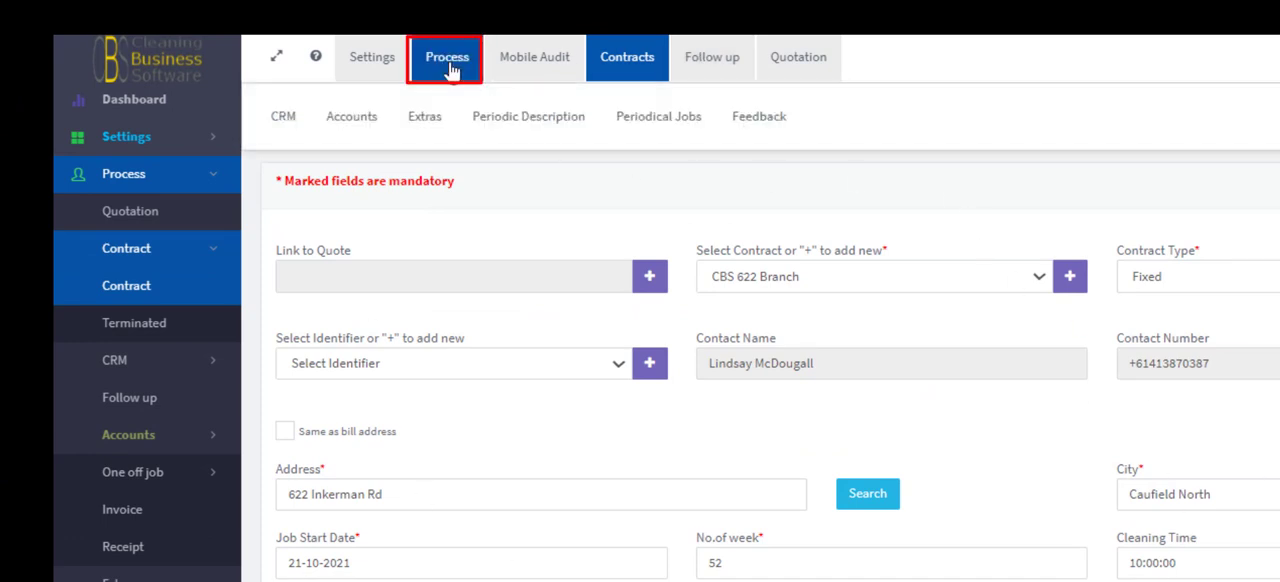
pyautogui.click(357, 122)
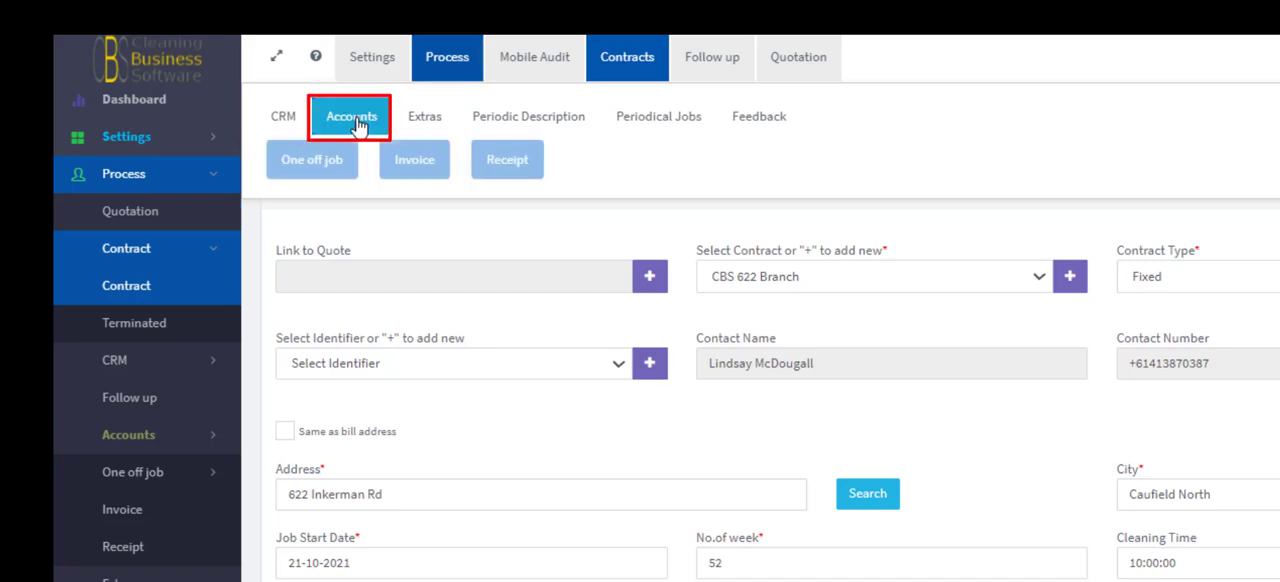
pyautogui.click(318, 163)
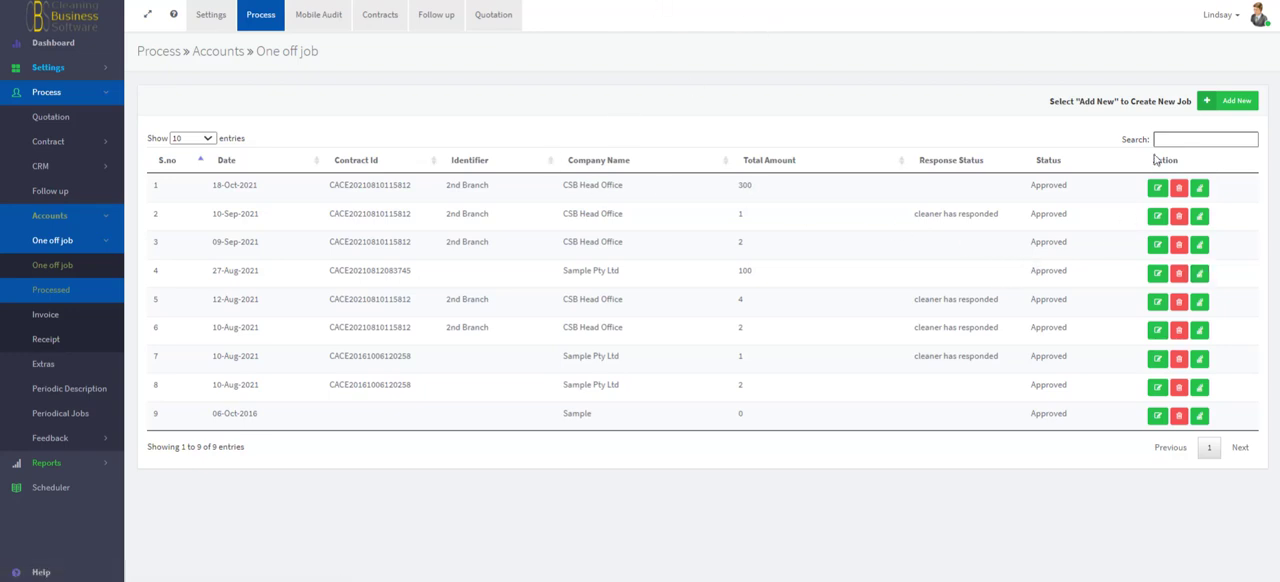
pyautogui.click(1228, 102)
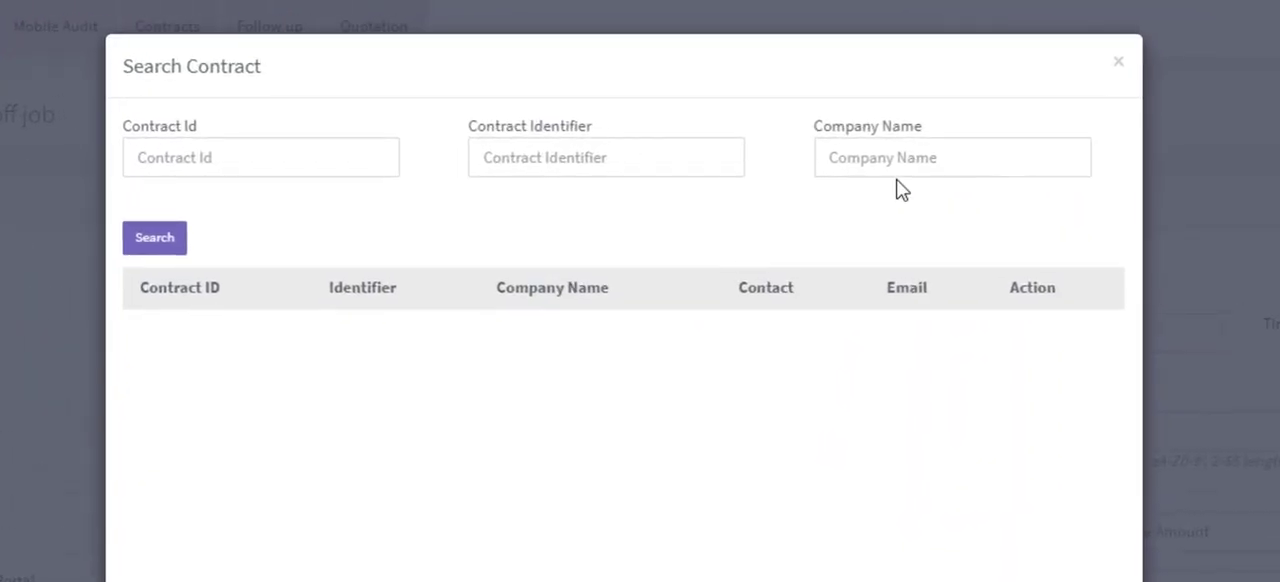
# - Search the contracts by company name with "c" and select the first CSB Head Office contract for the one-off job
pyautogui.click(847, 97)
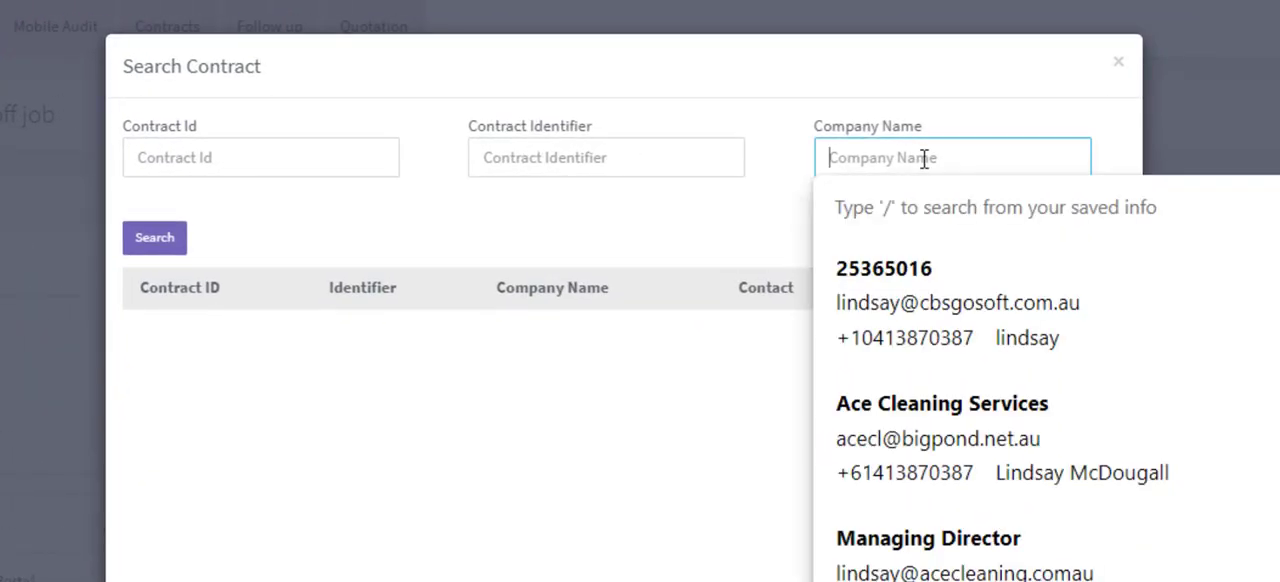
pyautogui.write('c')
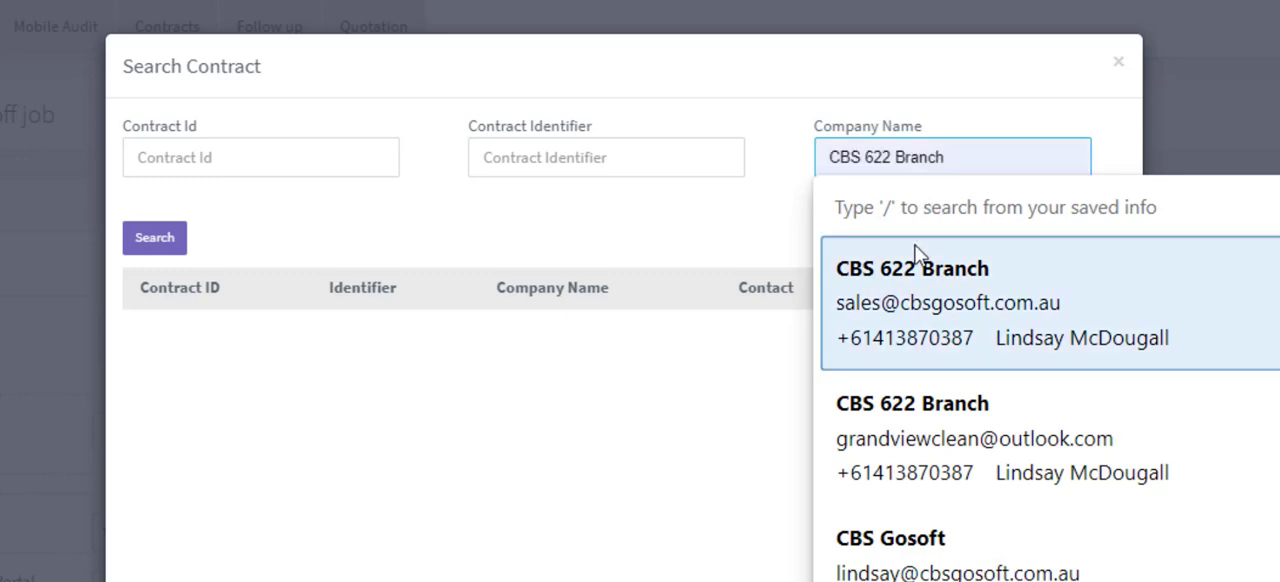
pyautogui.click(183, 256)
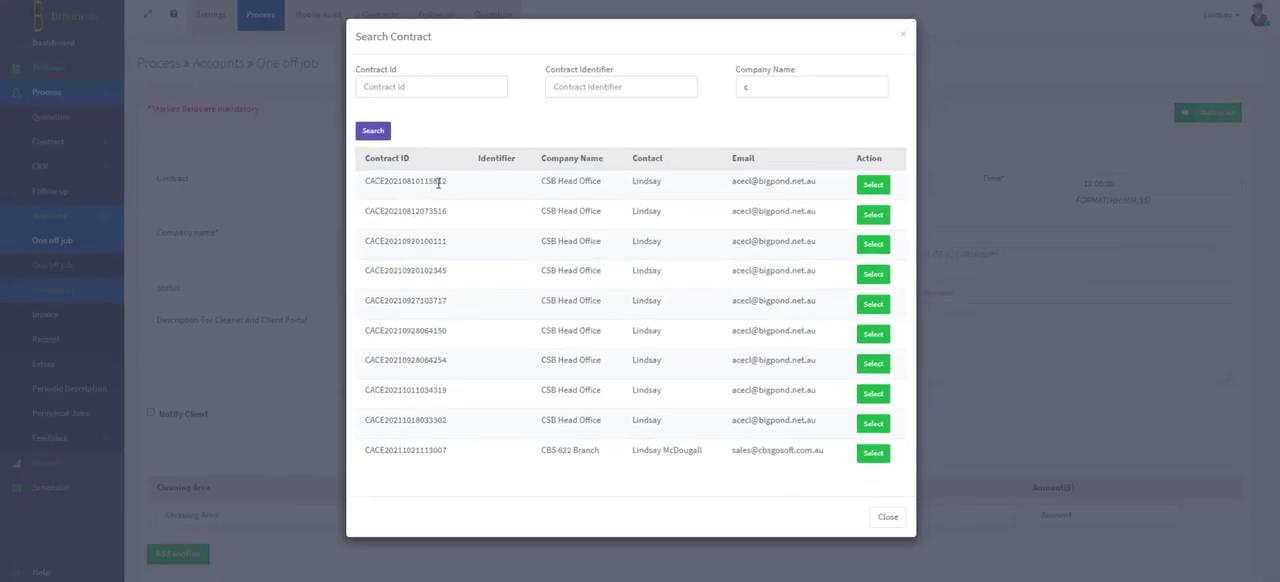
pyautogui.moveTo(438, 182); pyautogui.dragTo(409, 243)
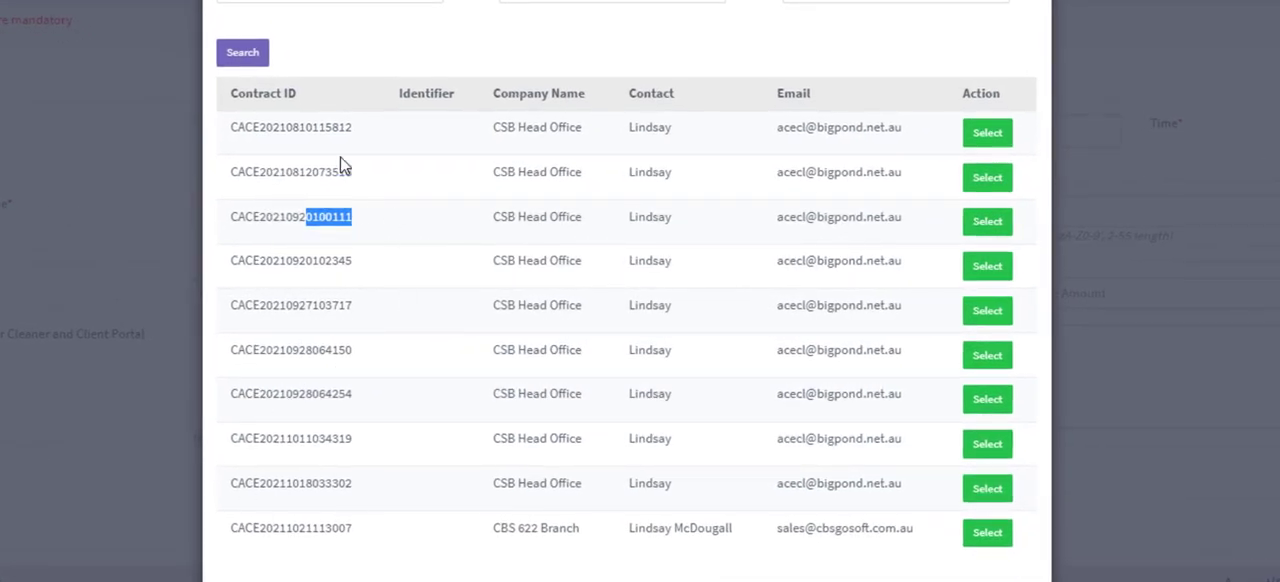
pyautogui.moveTo(353, 130); pyautogui.dragTo(332, 131)
pyautogui.click(522, 127)
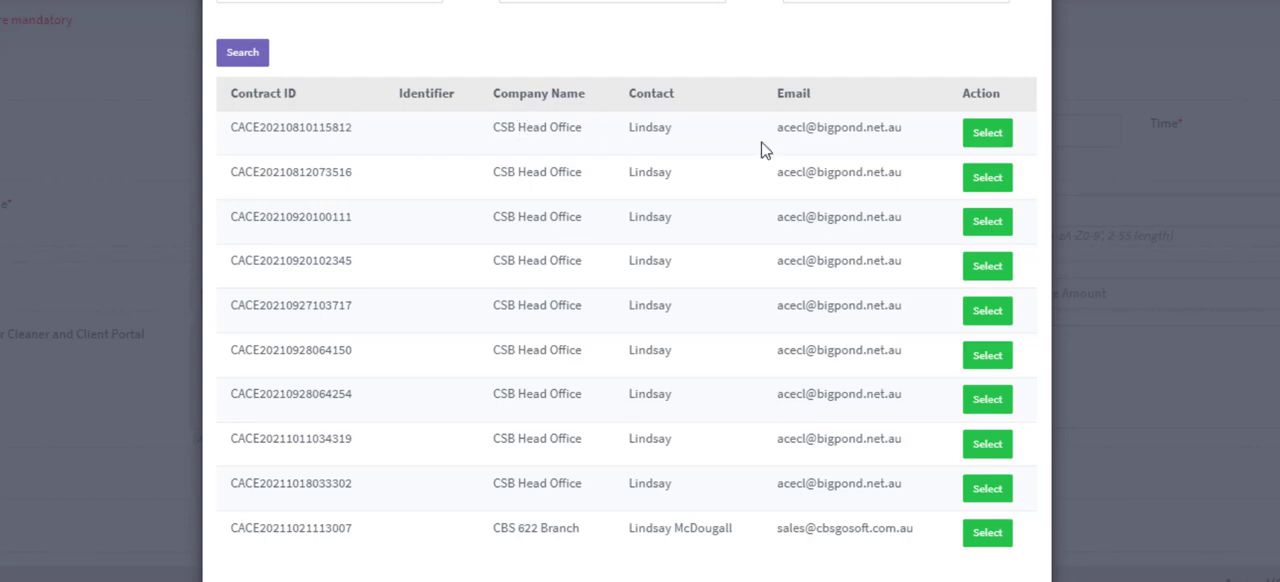
pyautogui.click(993, 138)
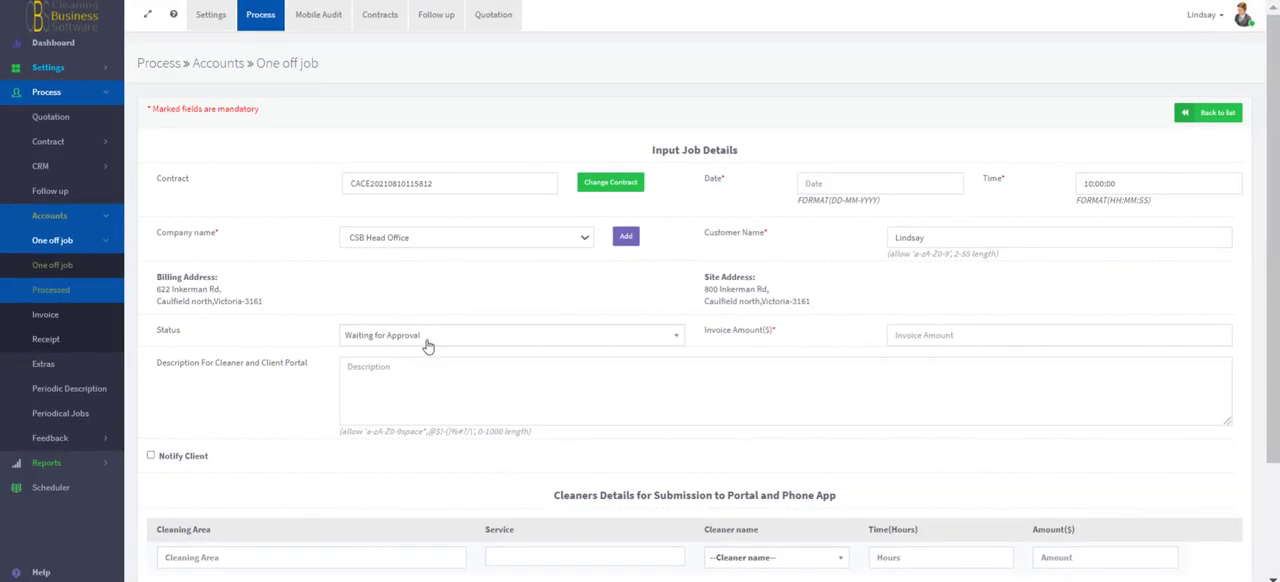
# - Set the one-off job's status to Approved, its date to 18-11-2021 and its invoice amount to 210
pyautogui.click(427, 345)
pyautogui.click(420, 401)
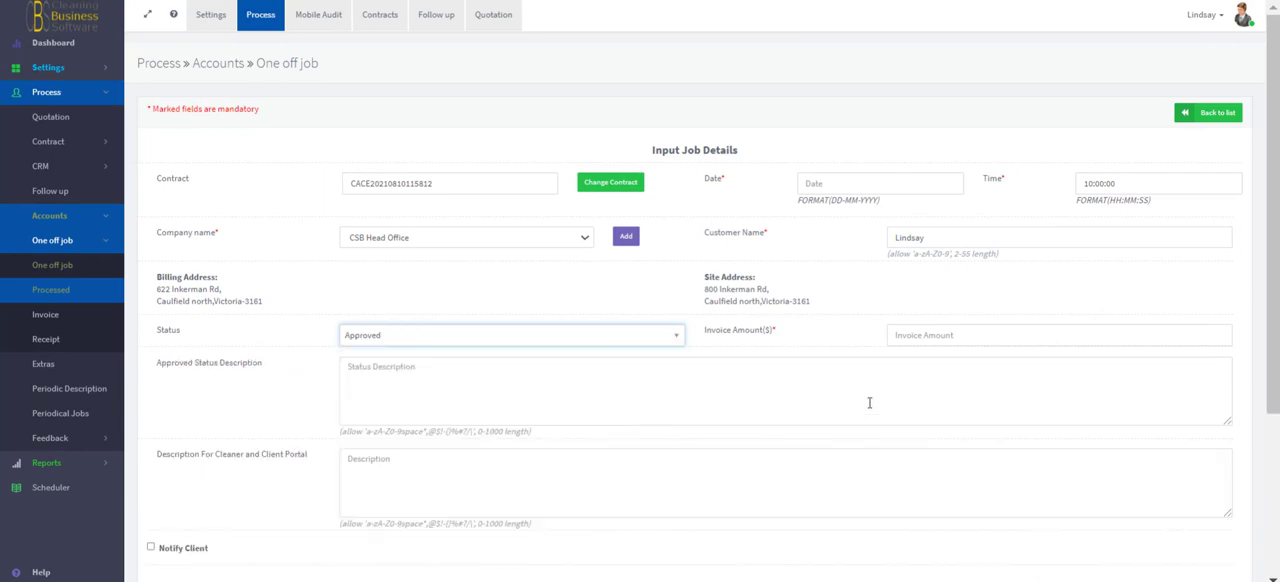
pyautogui.click(850, 183)
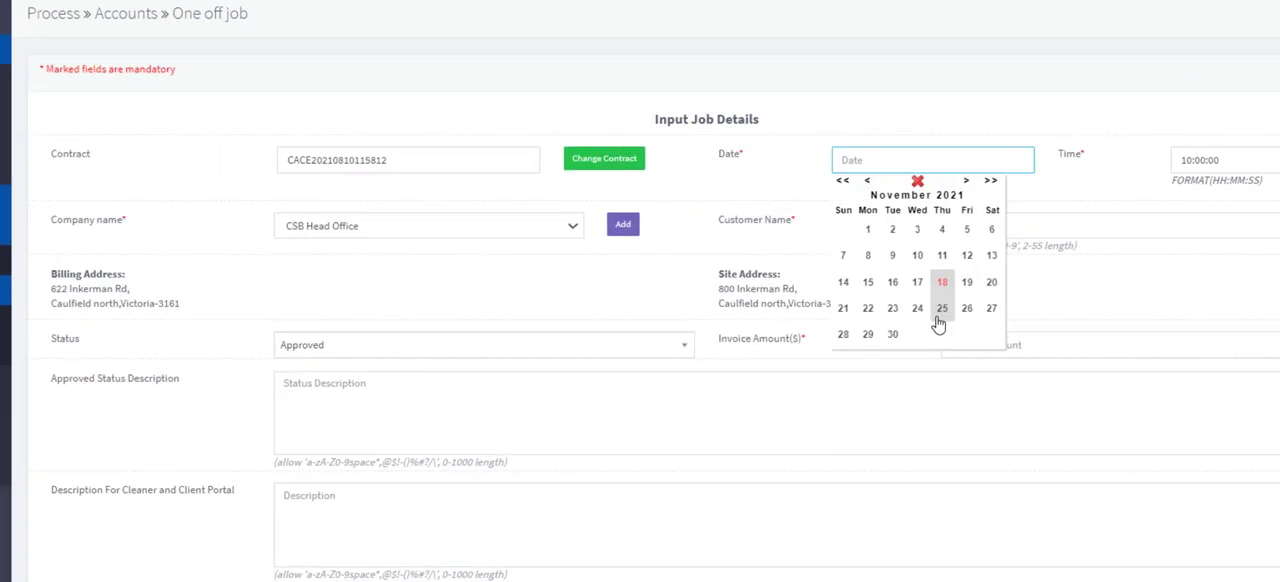
pyautogui.click(962, 282)
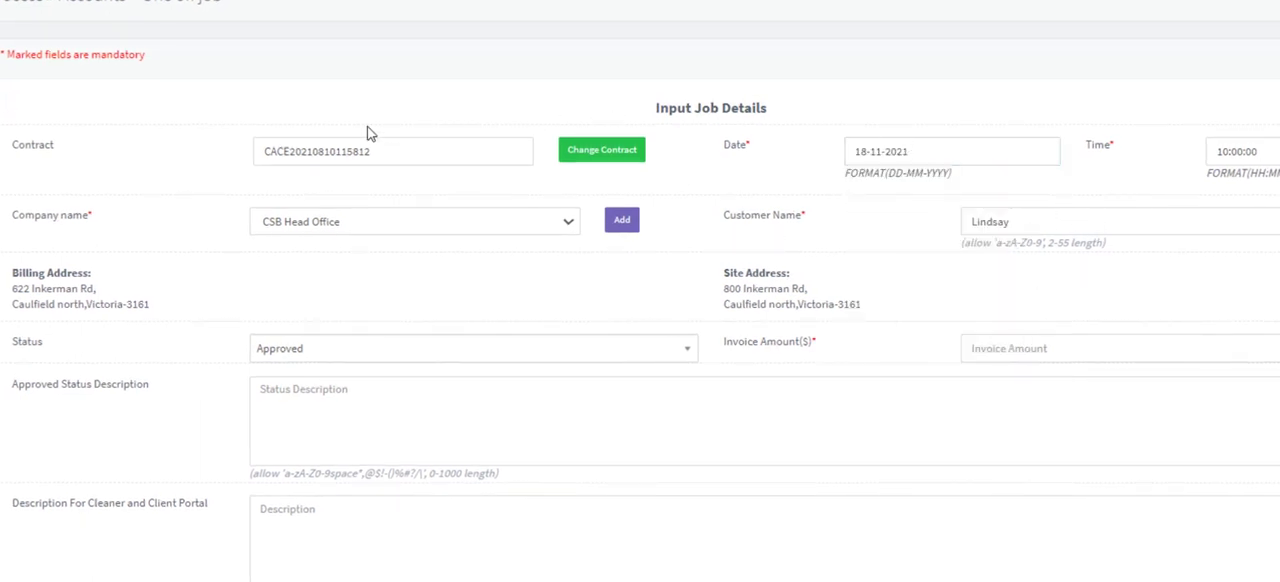
pyautogui.click(1067, 340)
pyautogui.click(988, 510)
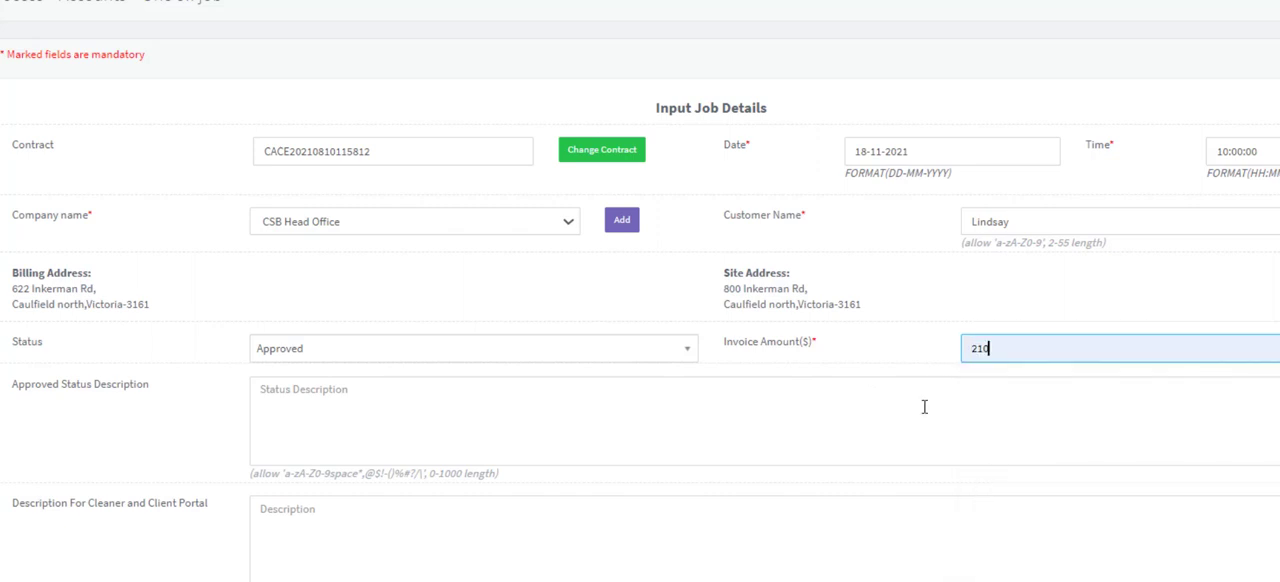
# - Enter "Notes Account", "Steam clean carpets to all offices" and "Add 100 %" as separate lines of the approved status description
pyautogui.click(307, 415)
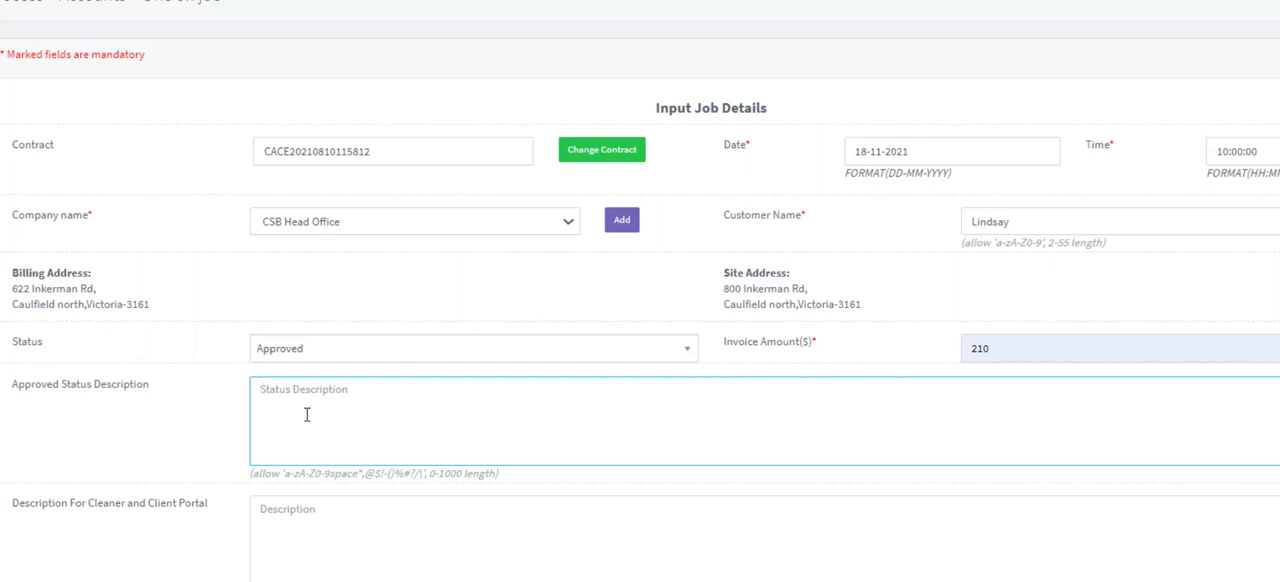
pyautogui.write('N')
pyautogui.write('otes Acc')
pyautogui.write('carpets to all offices')
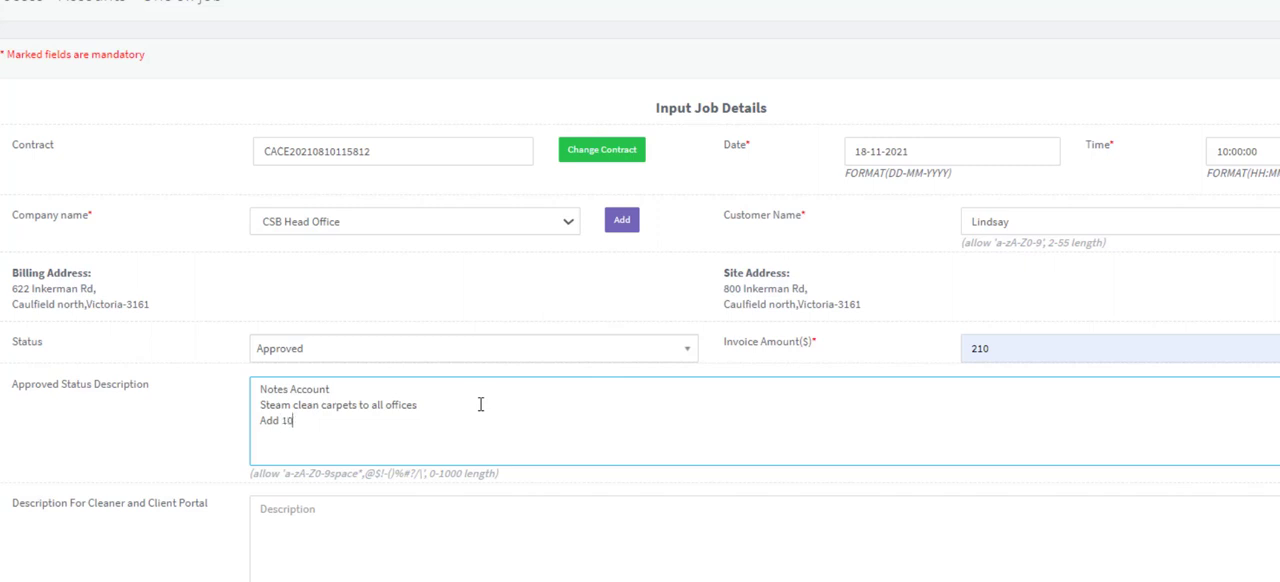
pyautogui.write('%')
pyautogui.moveTo(6, 394); pyautogui.dragTo(160, 396)
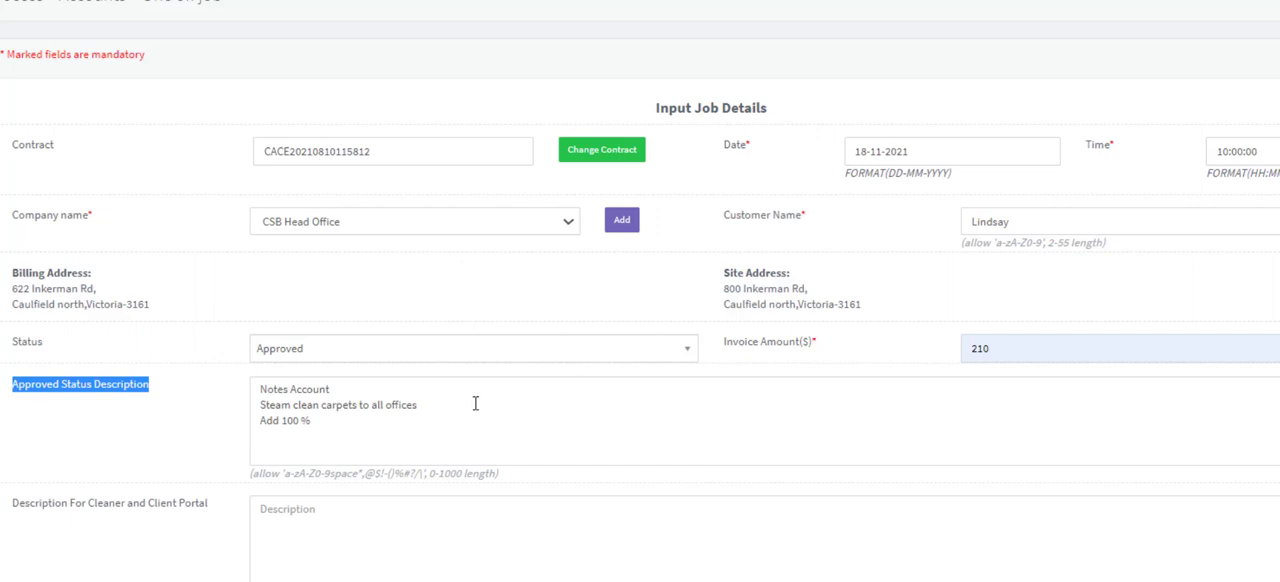
# - Copy "Steam clean carpets to all offices" from the approved status description into the description for the cleaner and client portal
pyautogui.moveTo(474, 402); pyautogui.dragTo(260, 404)
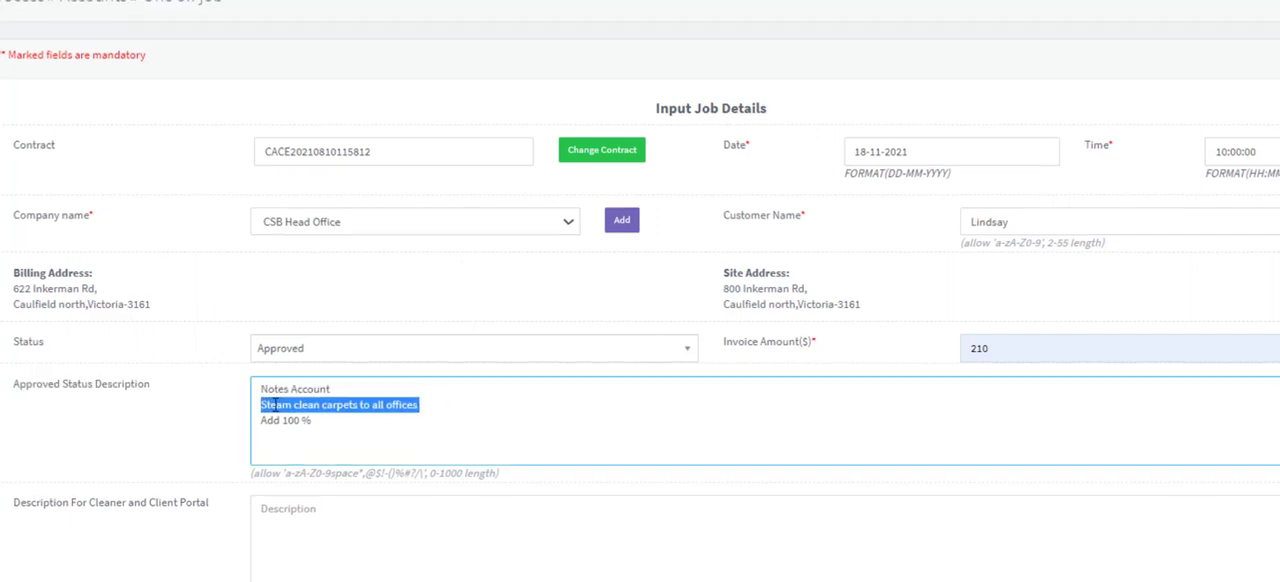
pyautogui.rightClick(268, 404)
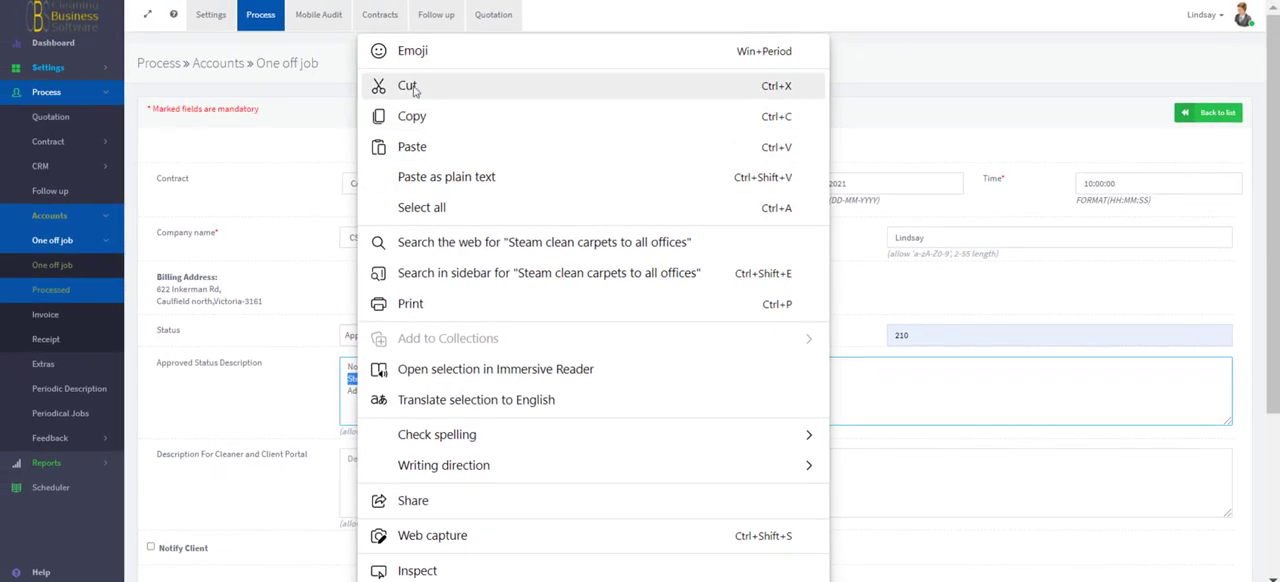
pyautogui.click(411, 116)
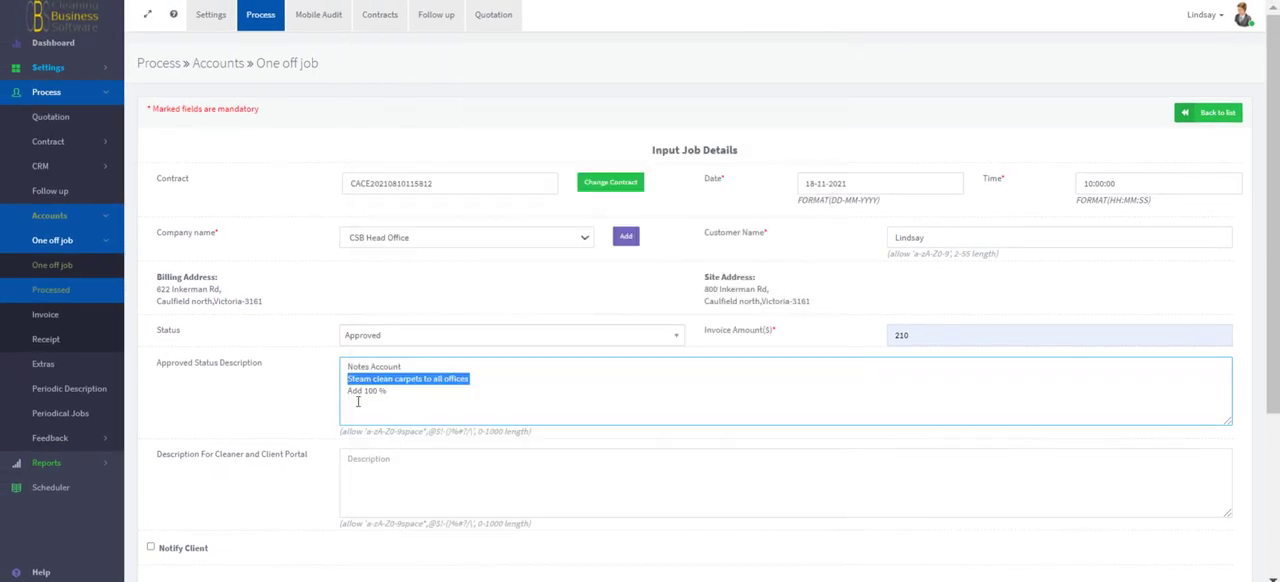
pyautogui.rightClick(371, 458)
pyautogui.click(440, 178)
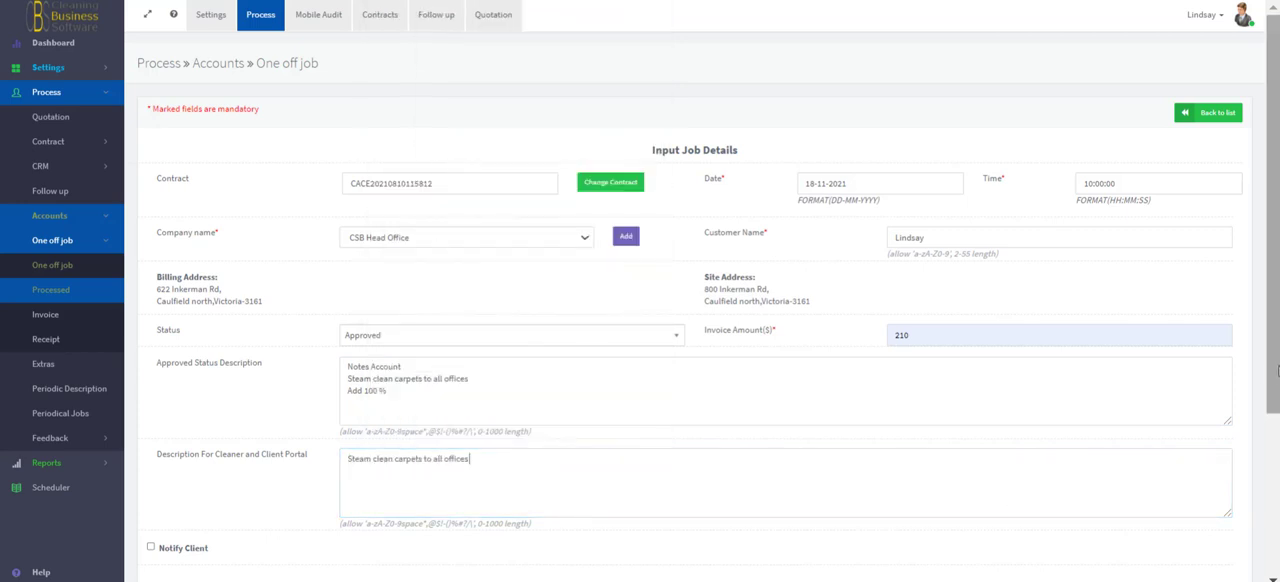
# - Turn on client notification for the one-off job and review the portal description and the cleaners details heading
pyautogui.scroll(-3, 1277, 533)
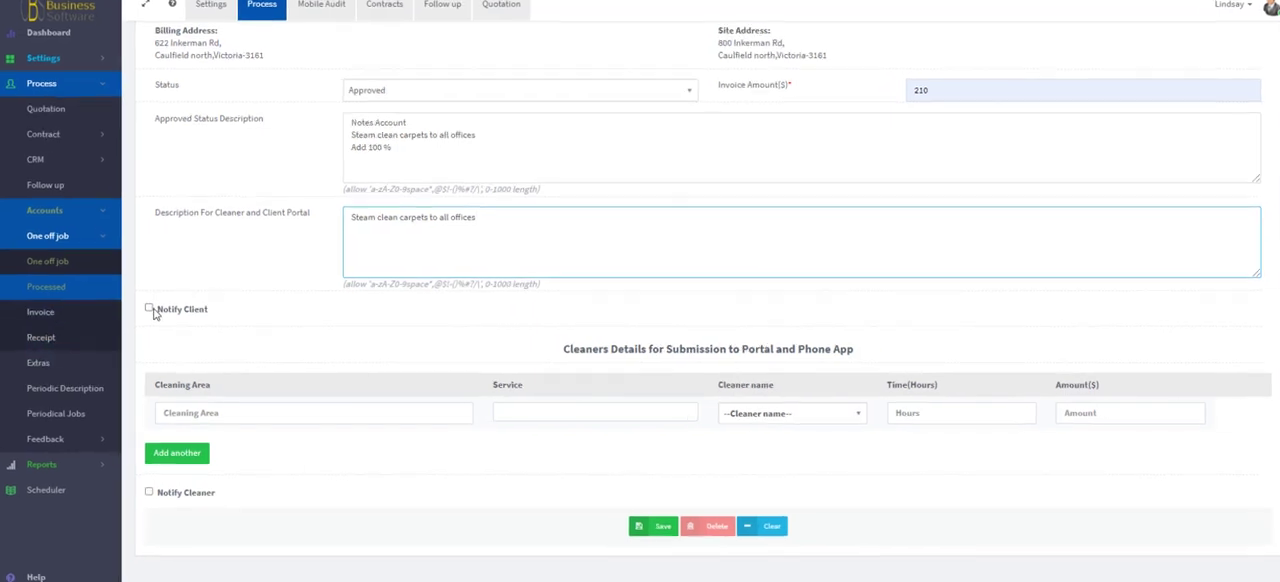
pyautogui.click(150, 310)
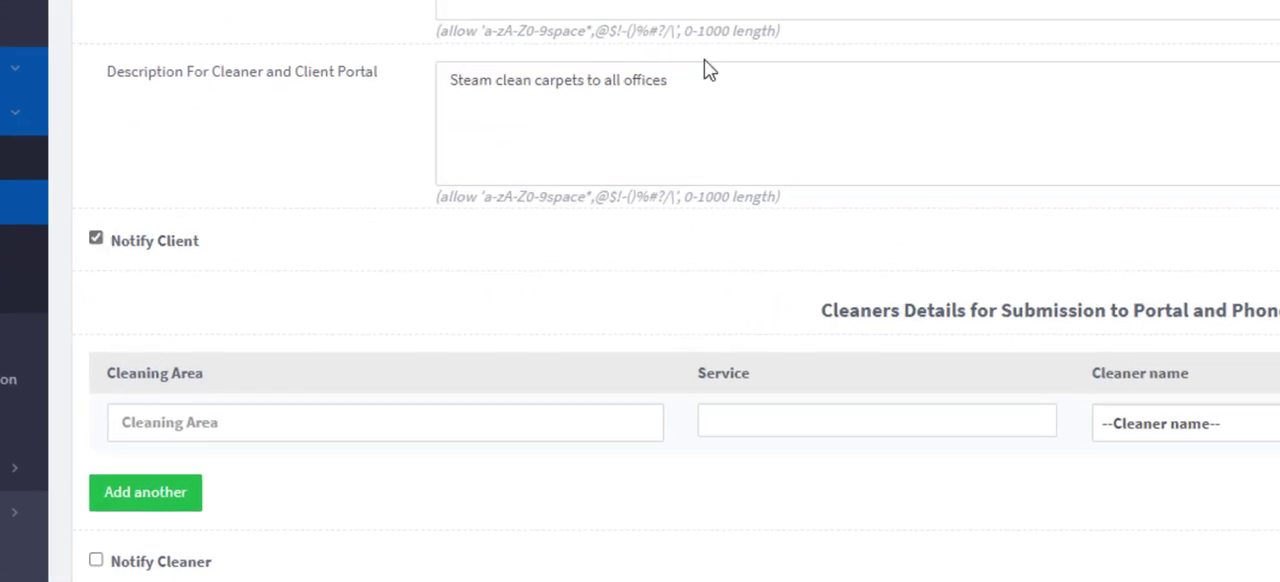
pyautogui.moveTo(729, 87); pyautogui.dragTo(283, 143)
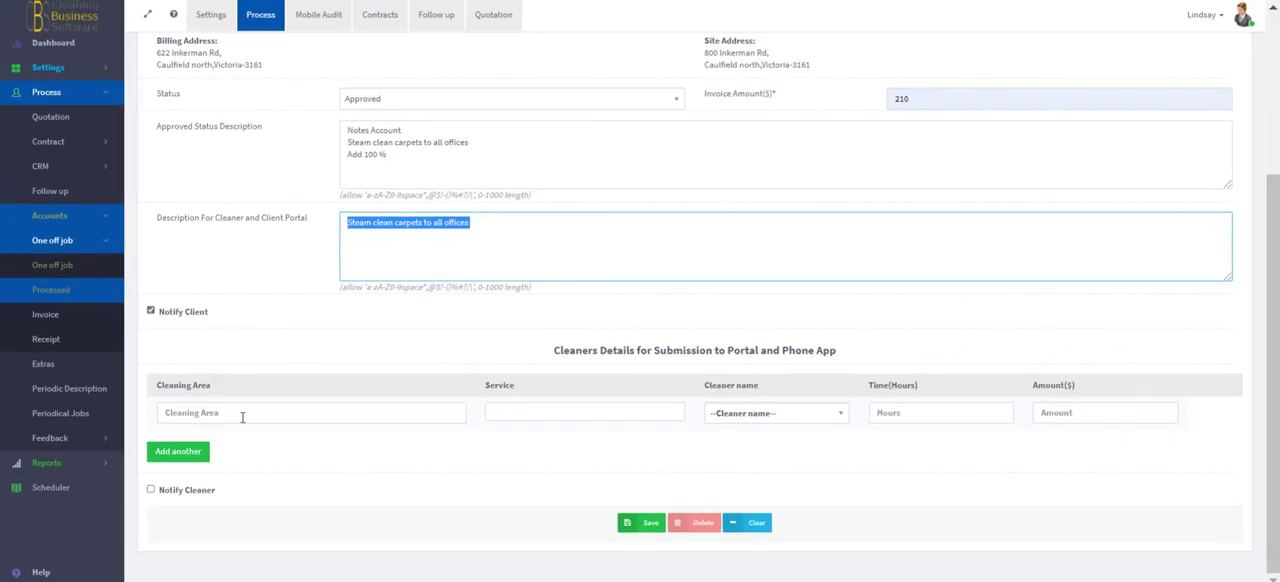
pyautogui.moveTo(552, 350); pyautogui.dragTo(926, 360)
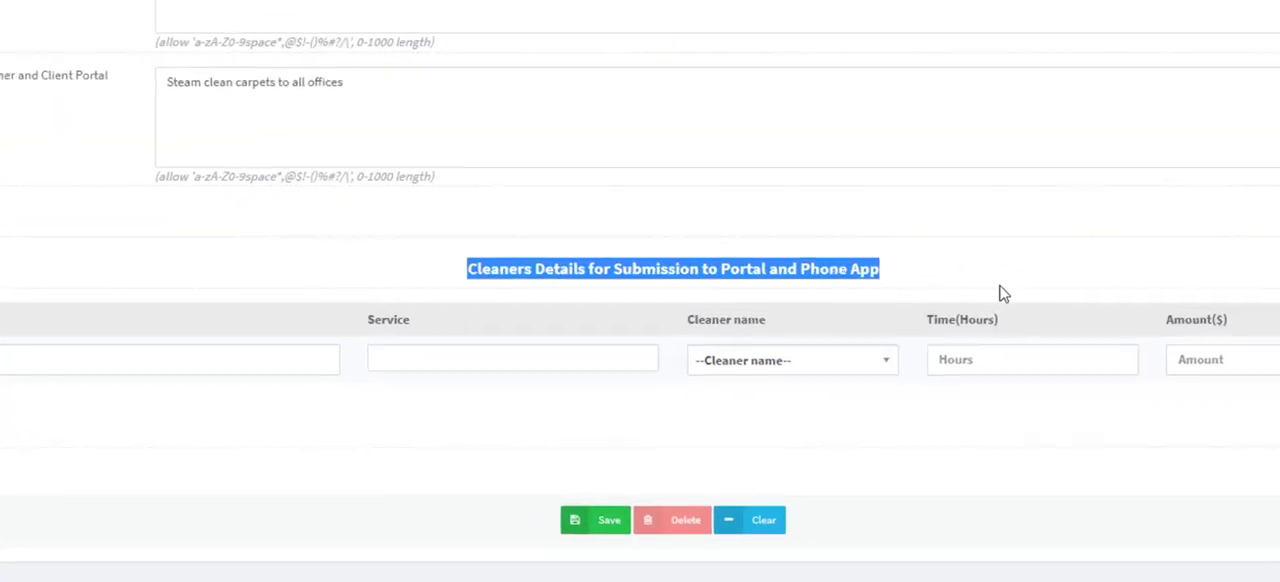
# - Enter "All offices" as the cleaning area in the cleaners details and review the job details entered above
pyautogui.click(190, 407)
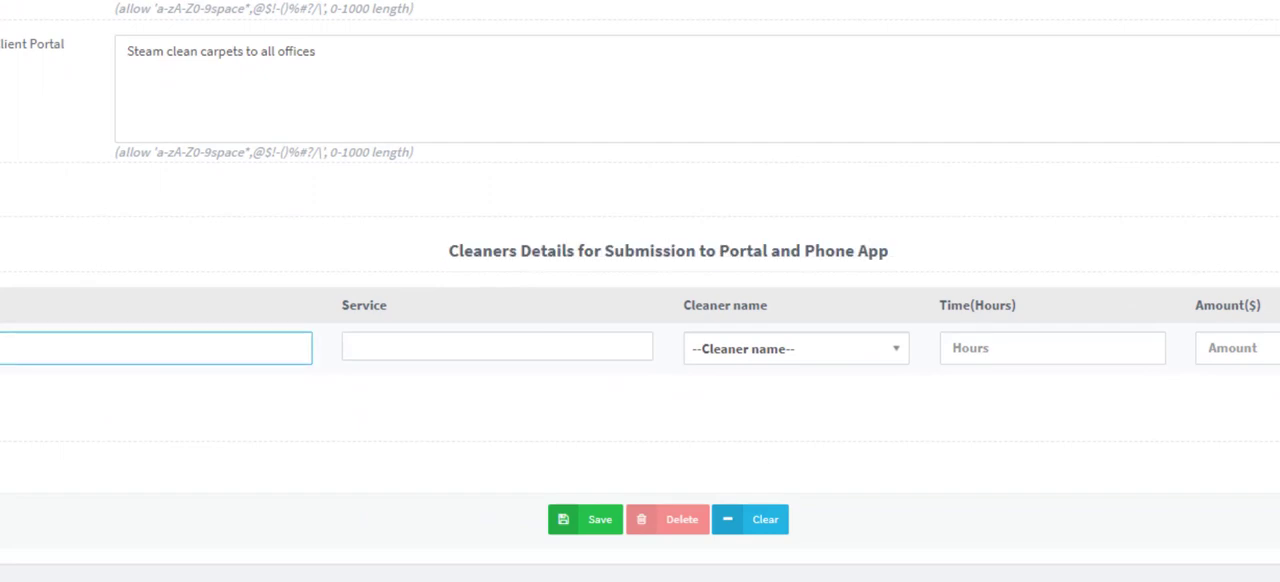
pyautogui.write('Al')
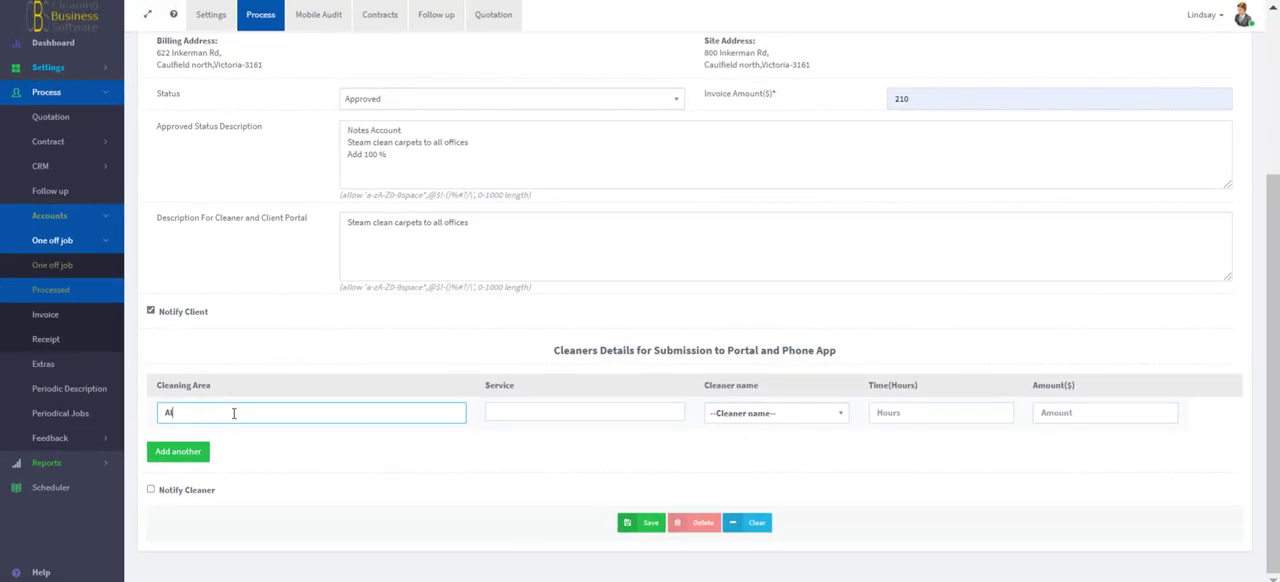
pyautogui.write('l')
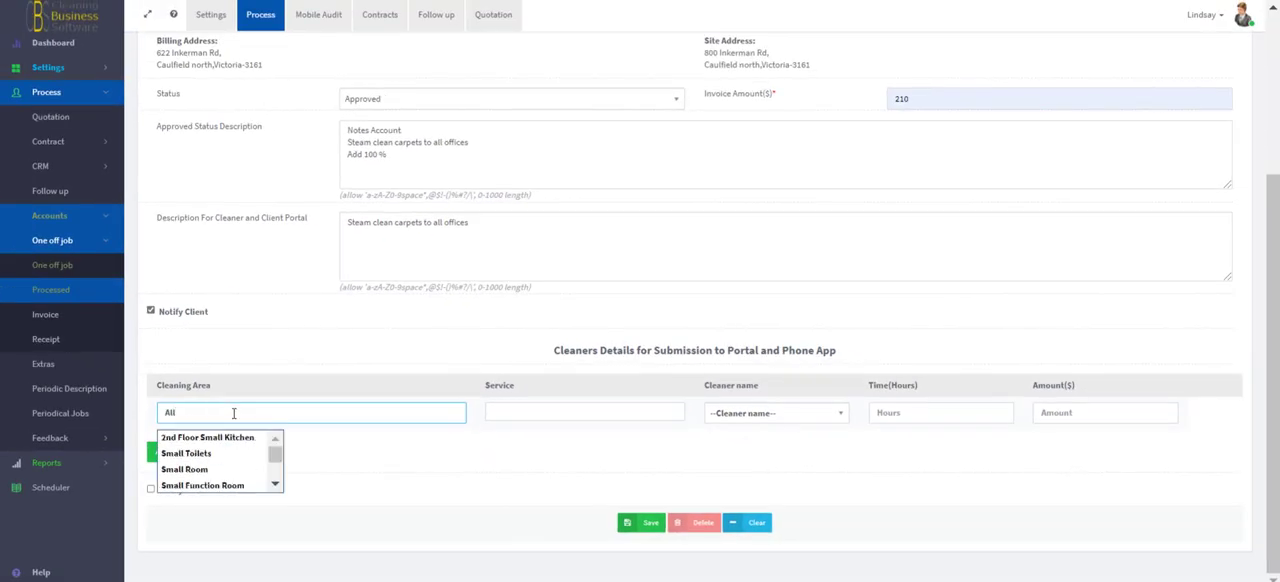
pyautogui.write(' offices')
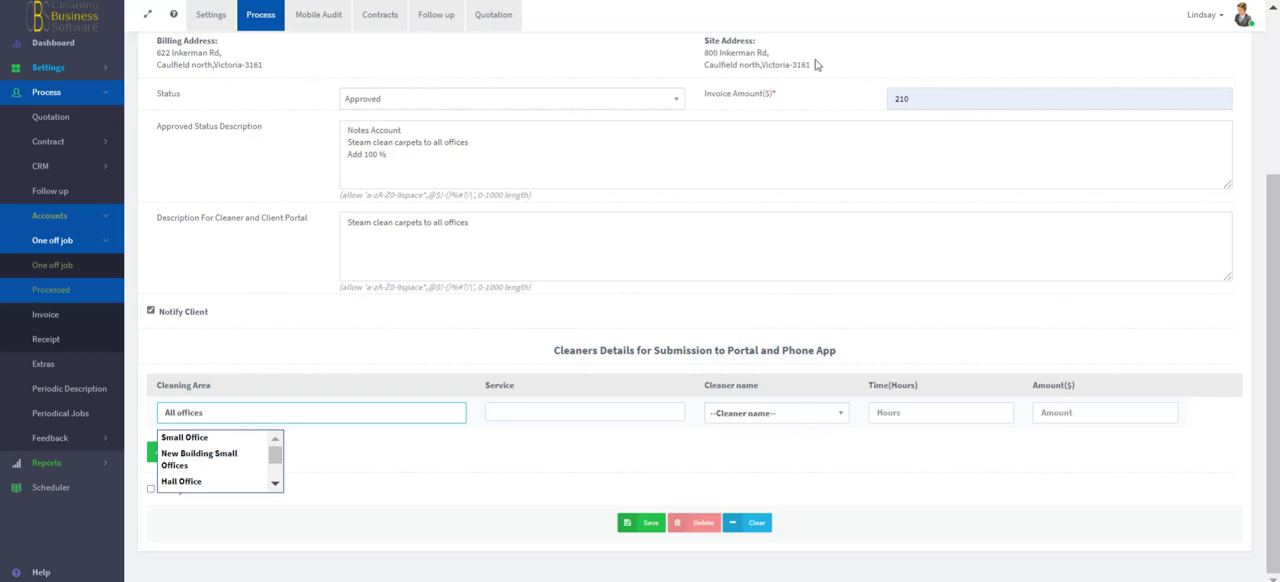
pyautogui.click(1278, 152)
pyautogui.moveTo(1268, 178); pyautogui.dragTo(1257, 86)
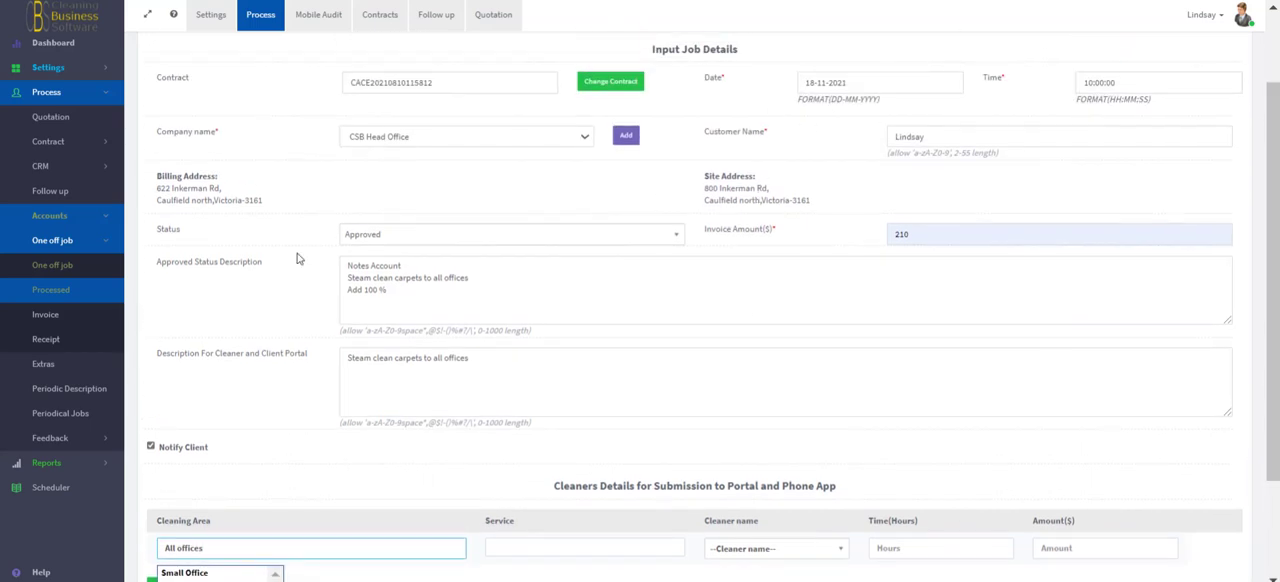
pyautogui.moveTo(1272, 298); pyautogui.dragTo(1256, 472)
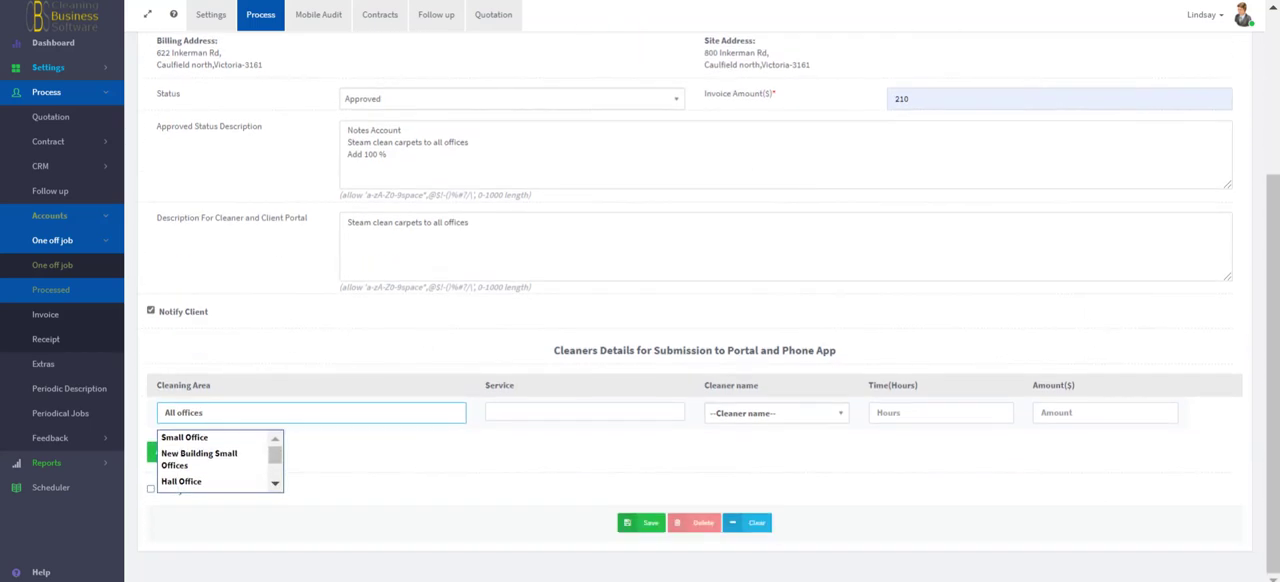
# - Enter "Steam Clean" as the service in the cleaners details row and assign the second listed cleaner
pyautogui.click(518, 414)
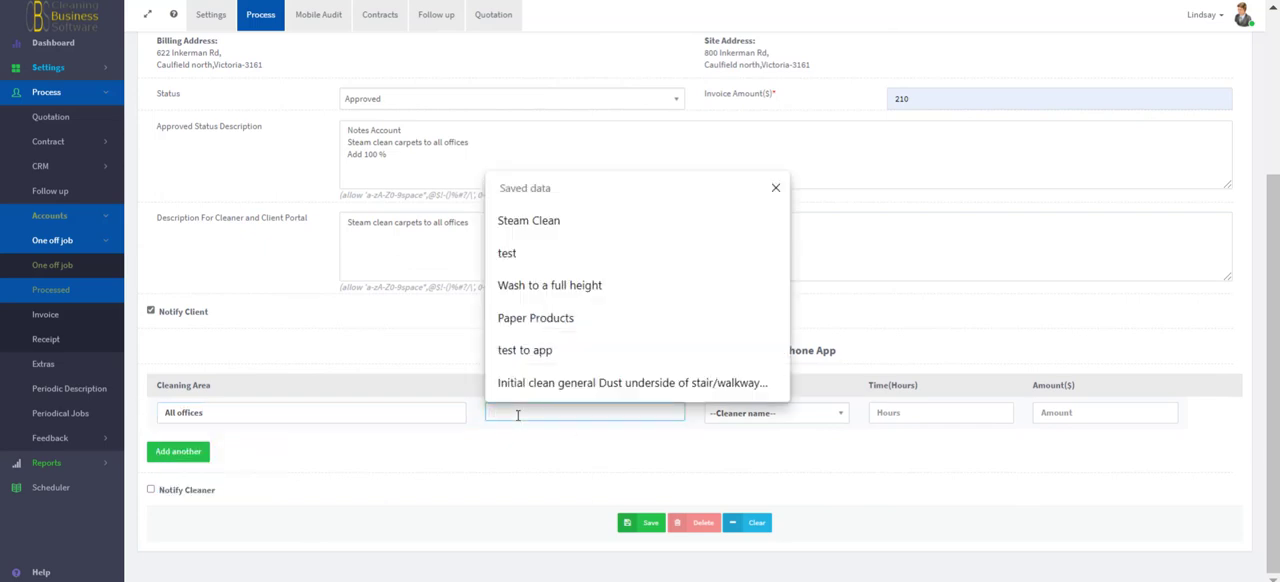
pyautogui.write('Steam Clean')
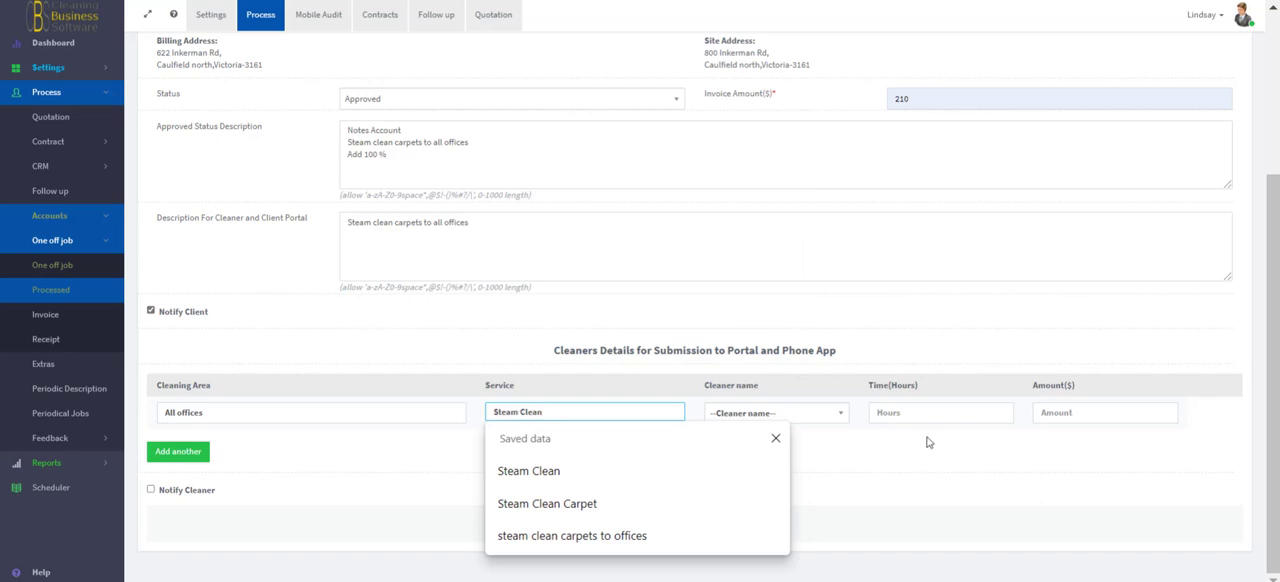
pyautogui.click(836, 410)
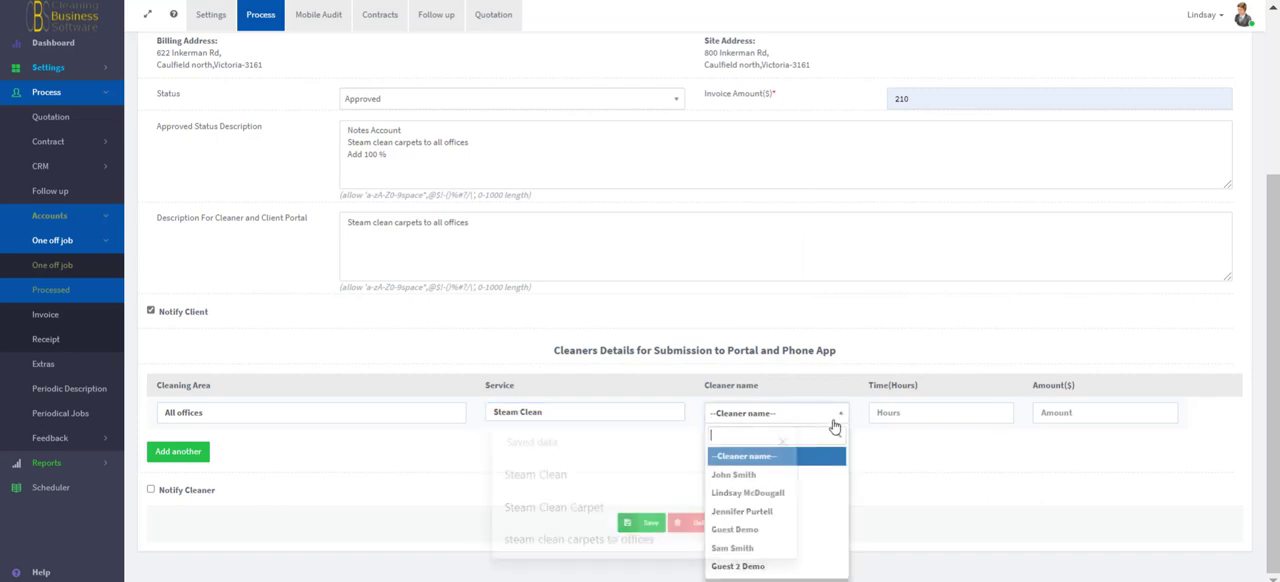
pyautogui.click(767, 493)
# - Set the cleaner's time to 3.2 hours and the amount to $54 in the cleaners details row
pyautogui.click(981, 412)
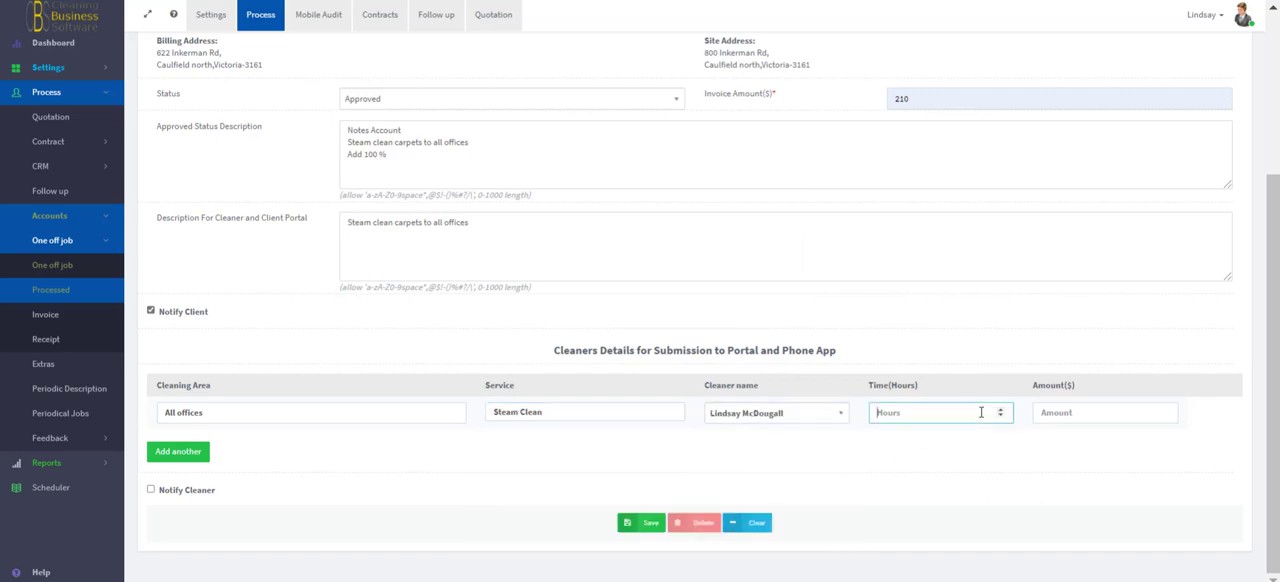
pyautogui.write('3.2')
pyautogui.scroll(1, 981, 412)
pyautogui.click(1084, 503)
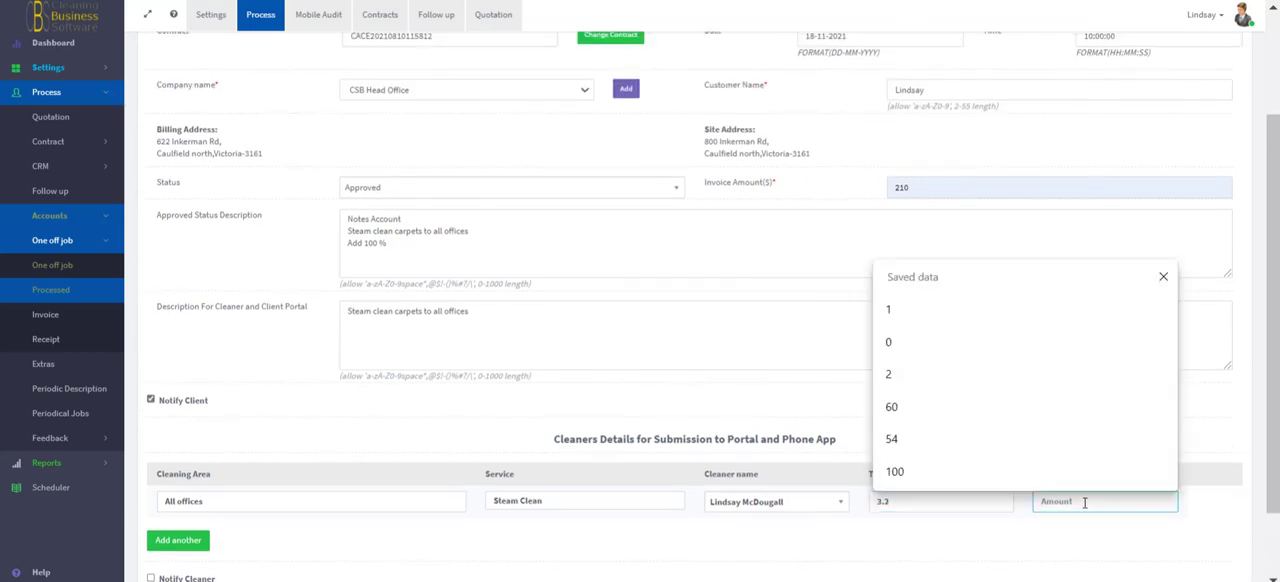
pyautogui.click(905, 440)
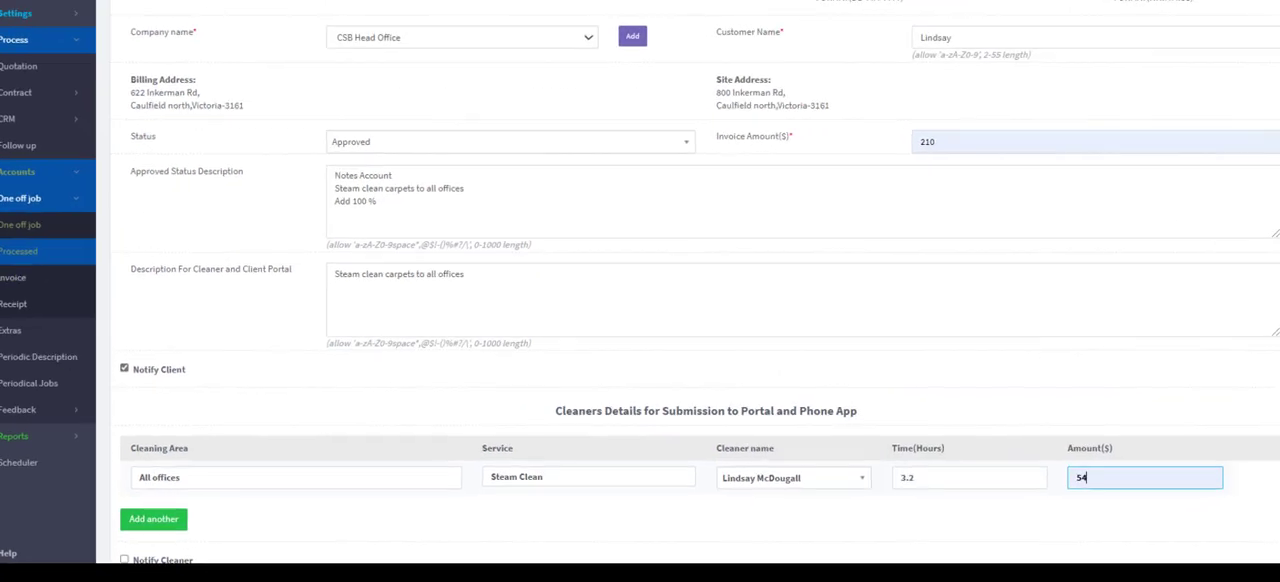
# - Turn on cleaner notification, save the one-off job and close the resulting dialog
pyautogui.scroll(-1, 78, 451)
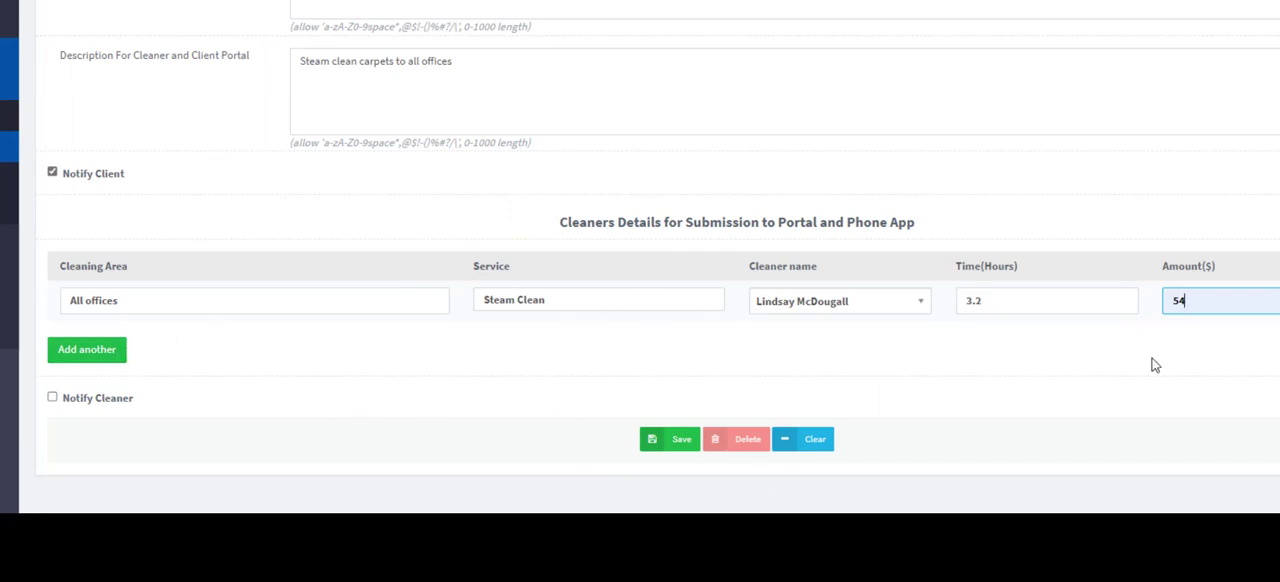
pyautogui.click(52, 399)
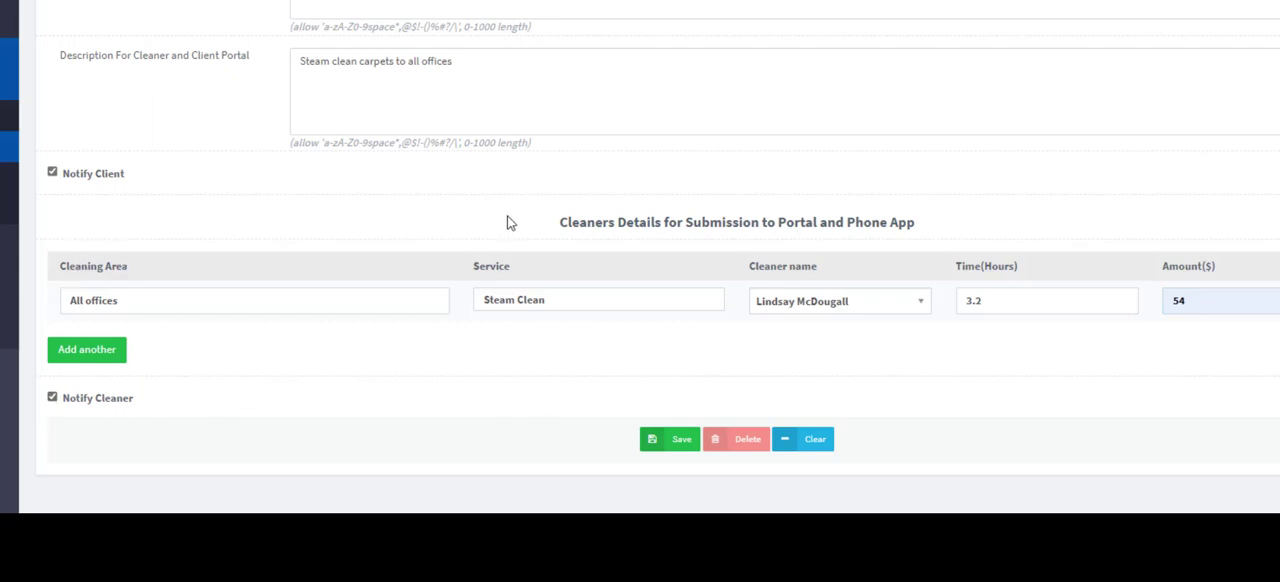
pyautogui.moveTo(534, 222); pyautogui.dragTo(968, 214)
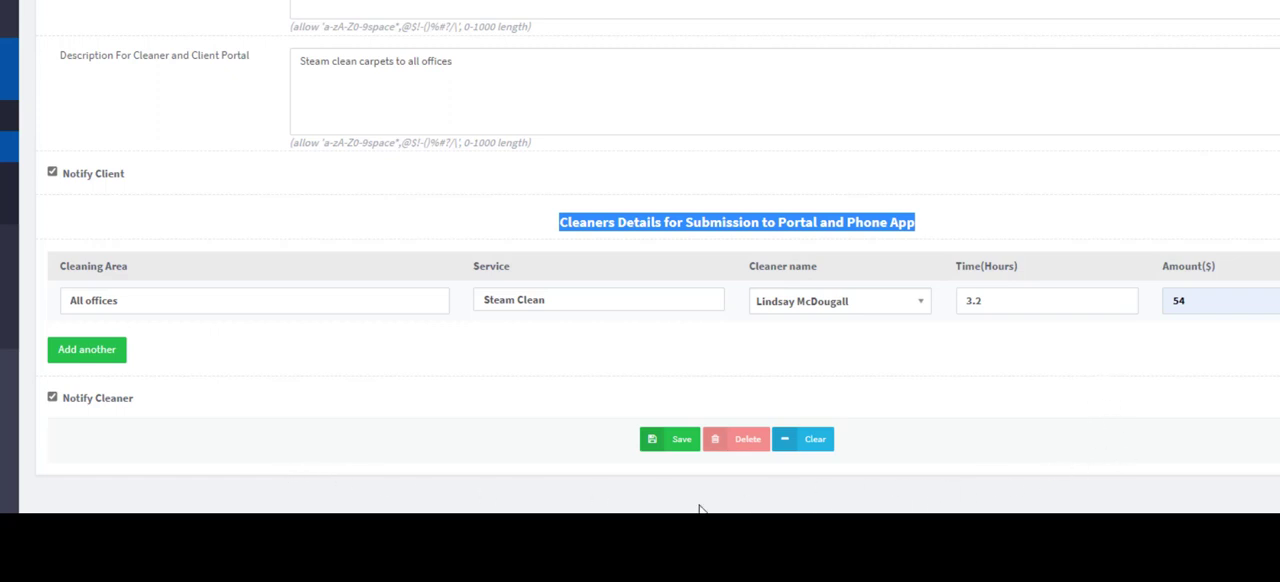
pyautogui.click(678, 449)
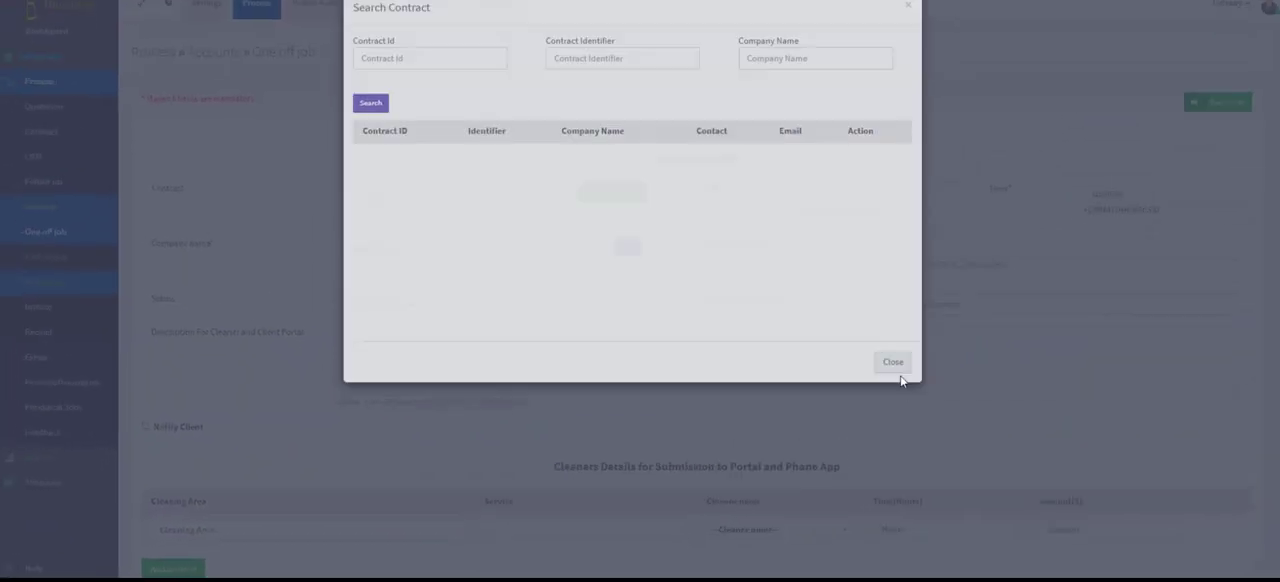
pyautogui.click(980, 267)
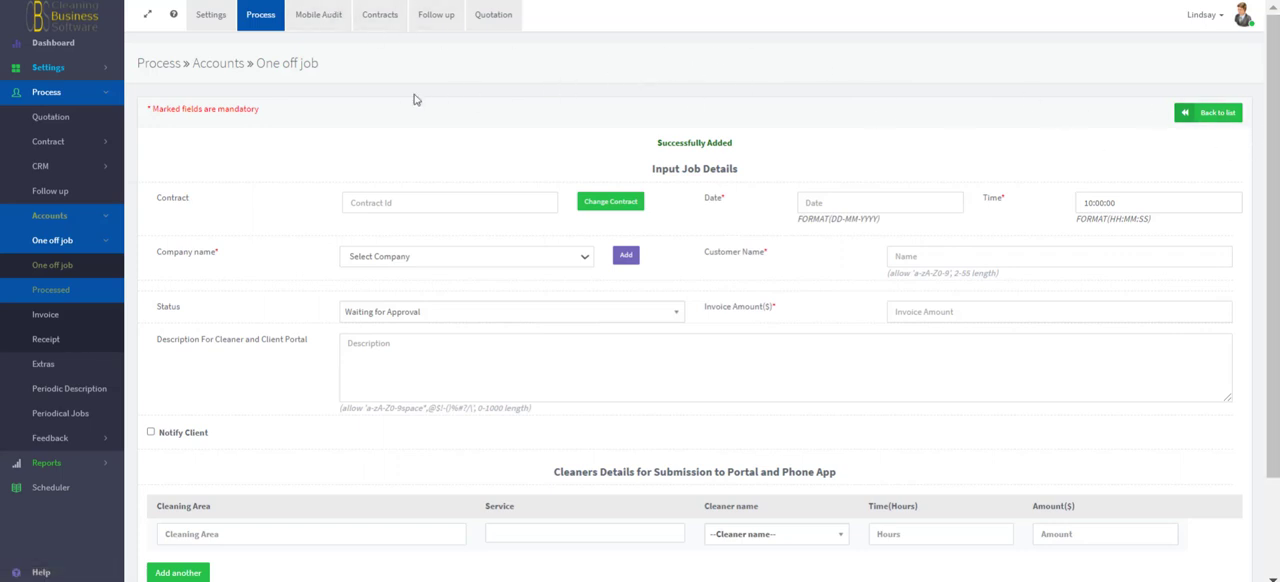
# - Open the one-off job list and examine the newly added CSB Head Office job and the 10-Sep-2021 job's response status
pyautogui.click(251, 19)
pyautogui.click(198, 56)
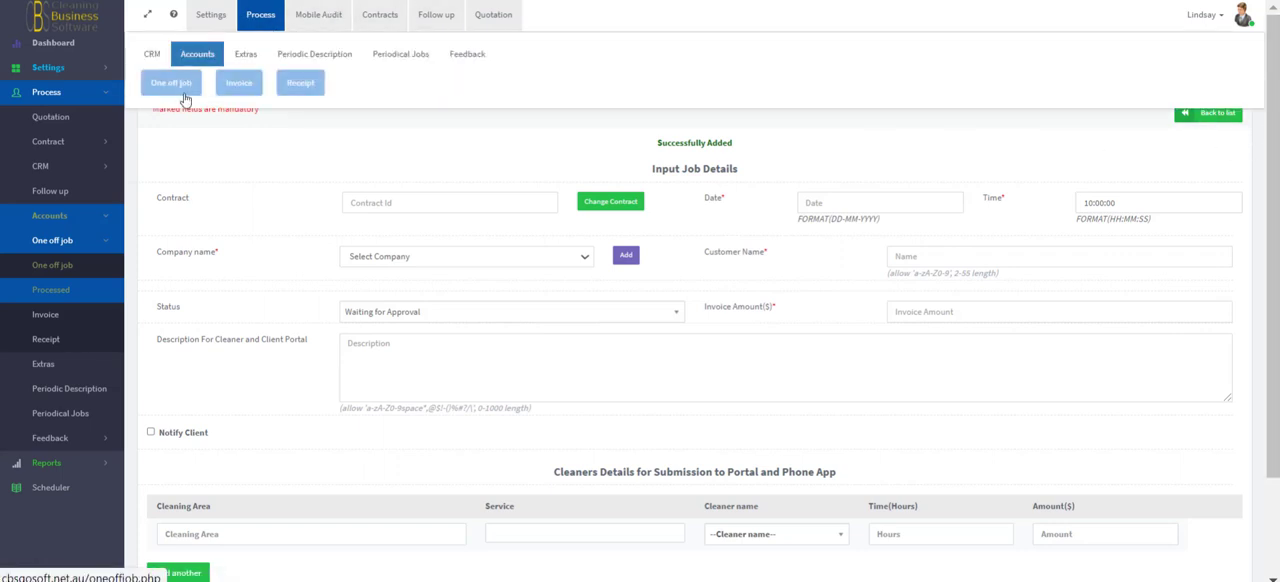
pyautogui.click(175, 95)
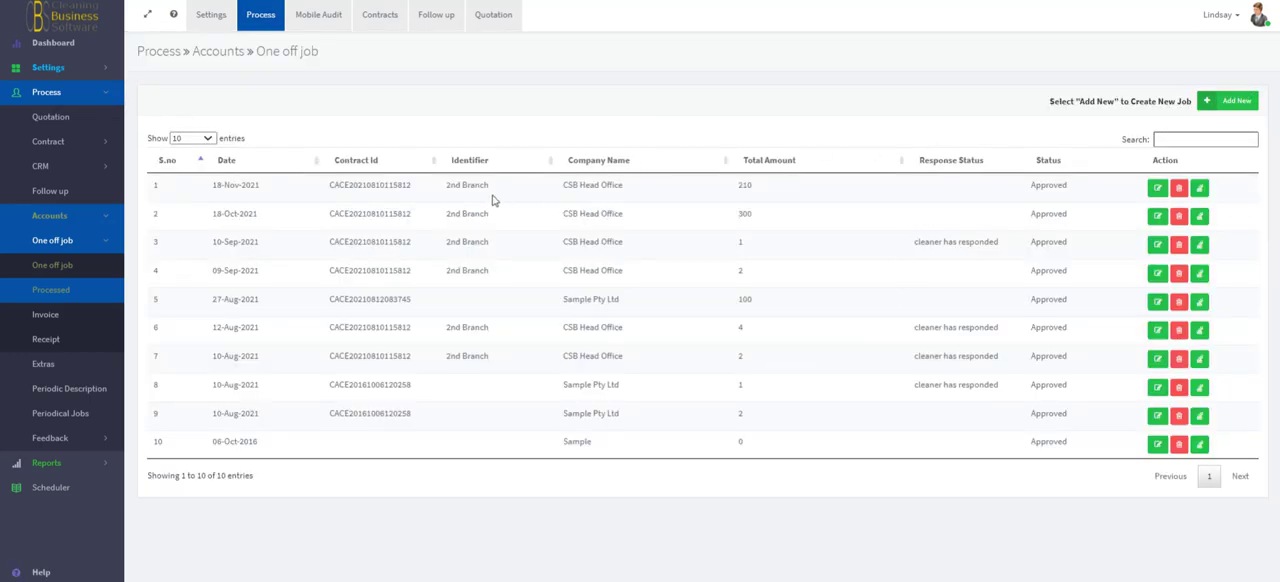
pyautogui.moveTo(443, 186); pyautogui.dragTo(651, 187)
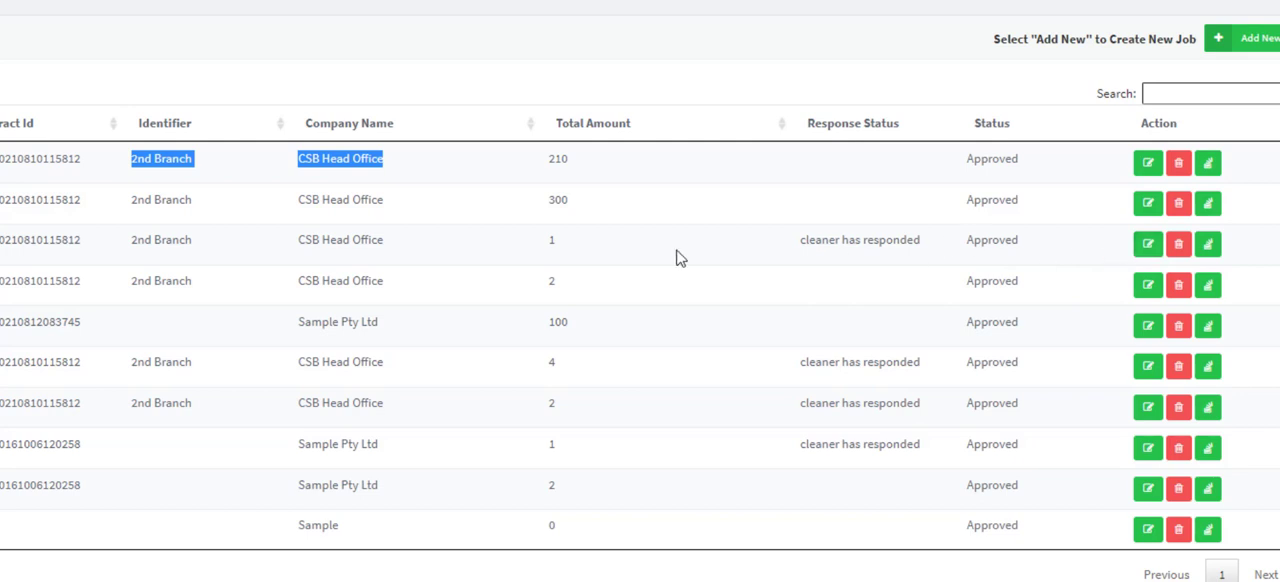
pyautogui.moveTo(2, 240); pyautogui.dragTo(925, 259)
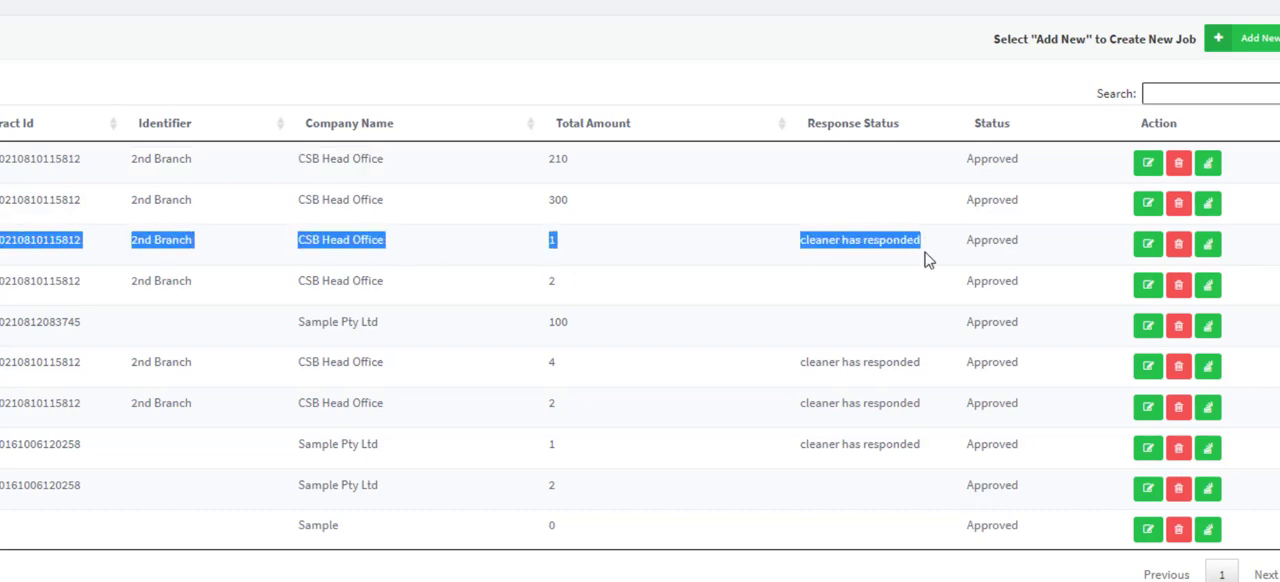
# - Open the cleaner's response in the 10-Sep-2021 job "test 2 for calendar" and check its images
pyautogui.click(1146, 250)
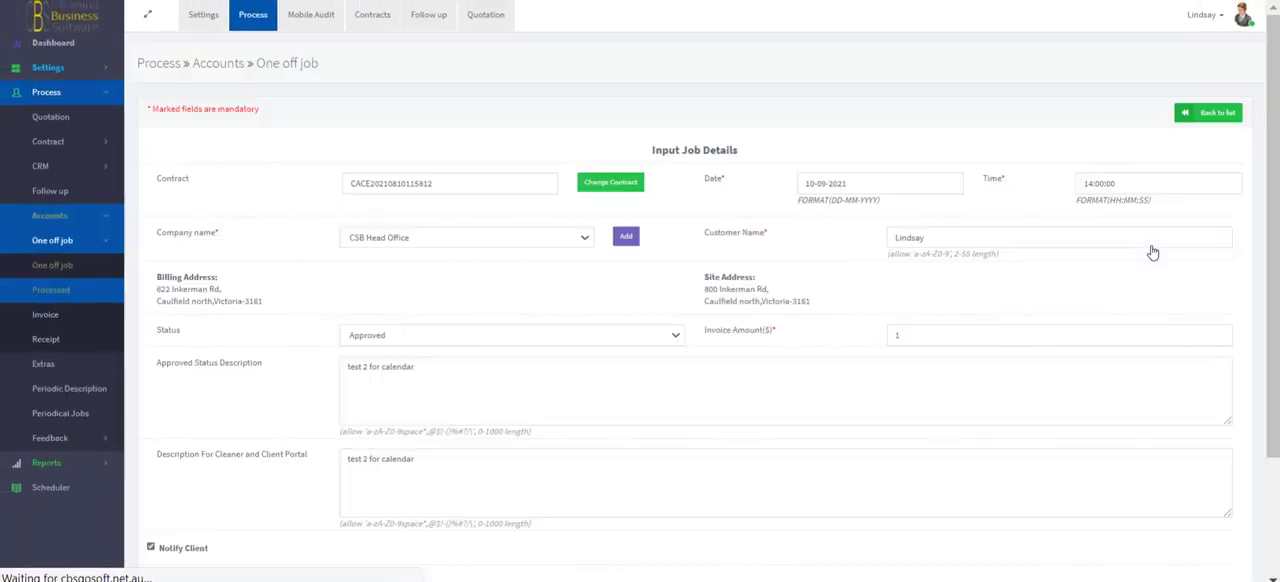
pyautogui.moveTo(1275, 193); pyautogui.dragTo(1260, 392)
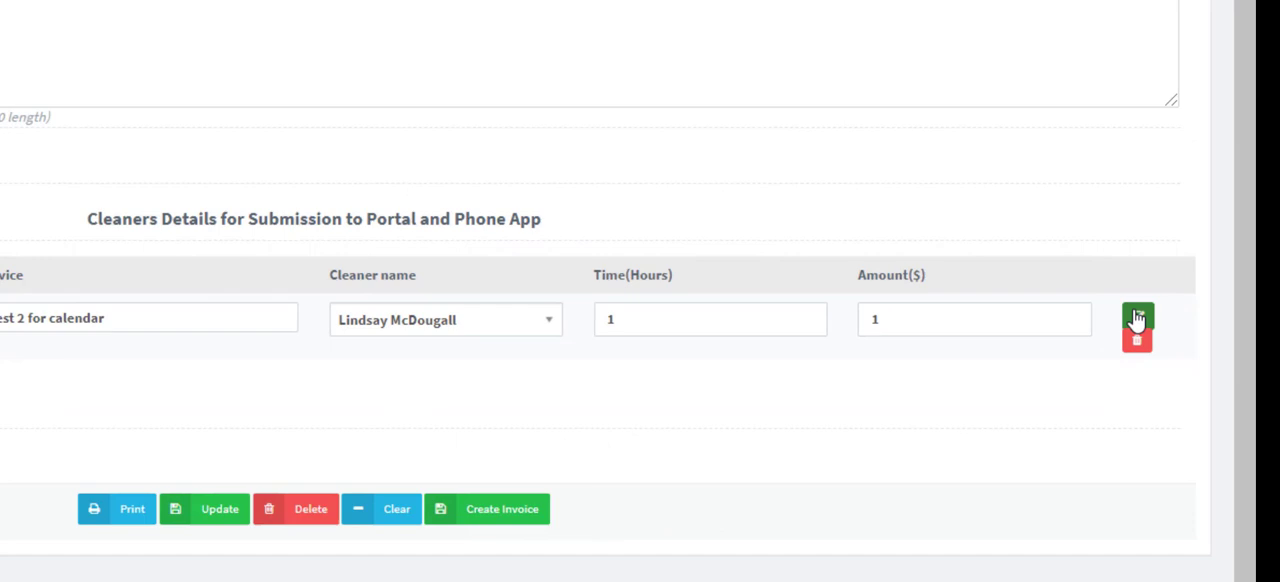
pyautogui.click(1137, 318)
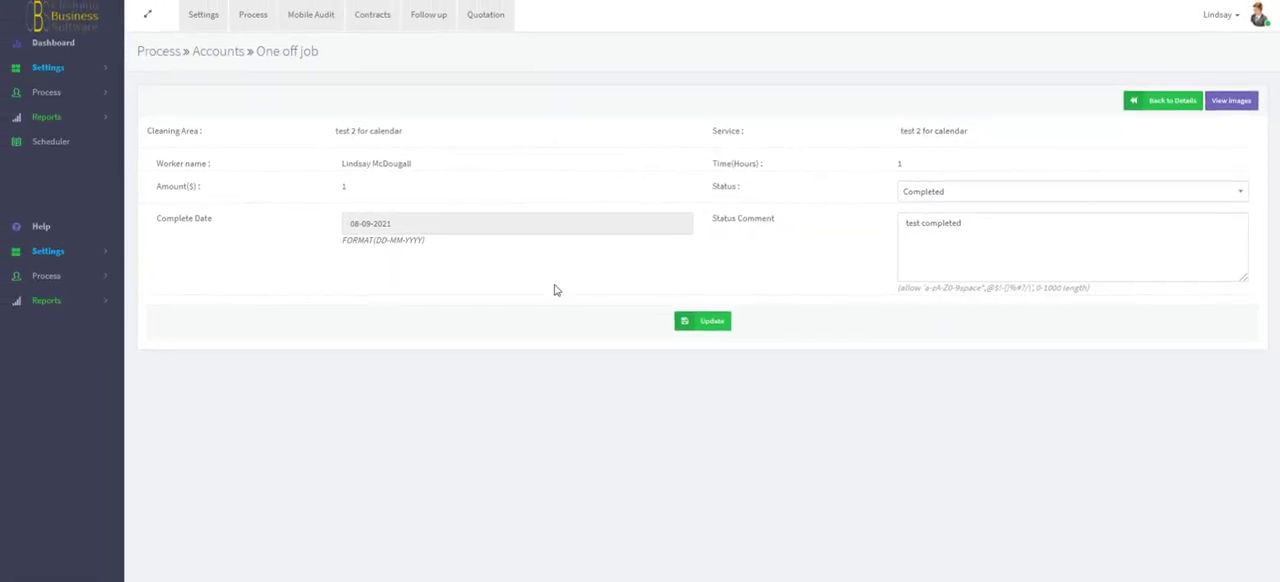
pyautogui.click(1229, 106)
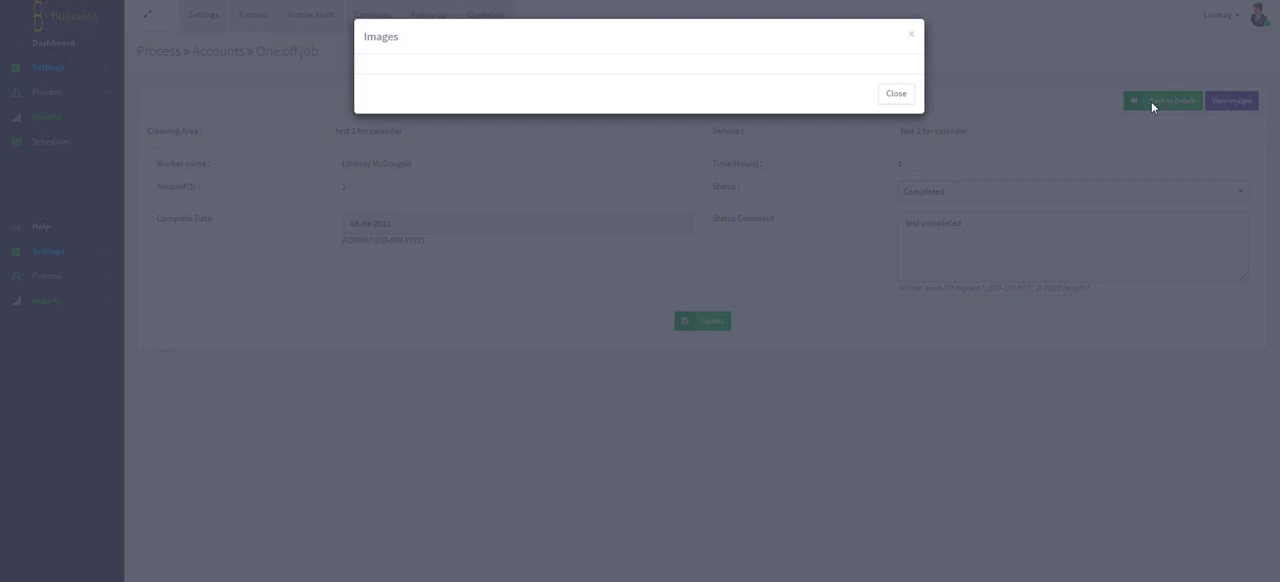
pyautogui.click(895, 96)
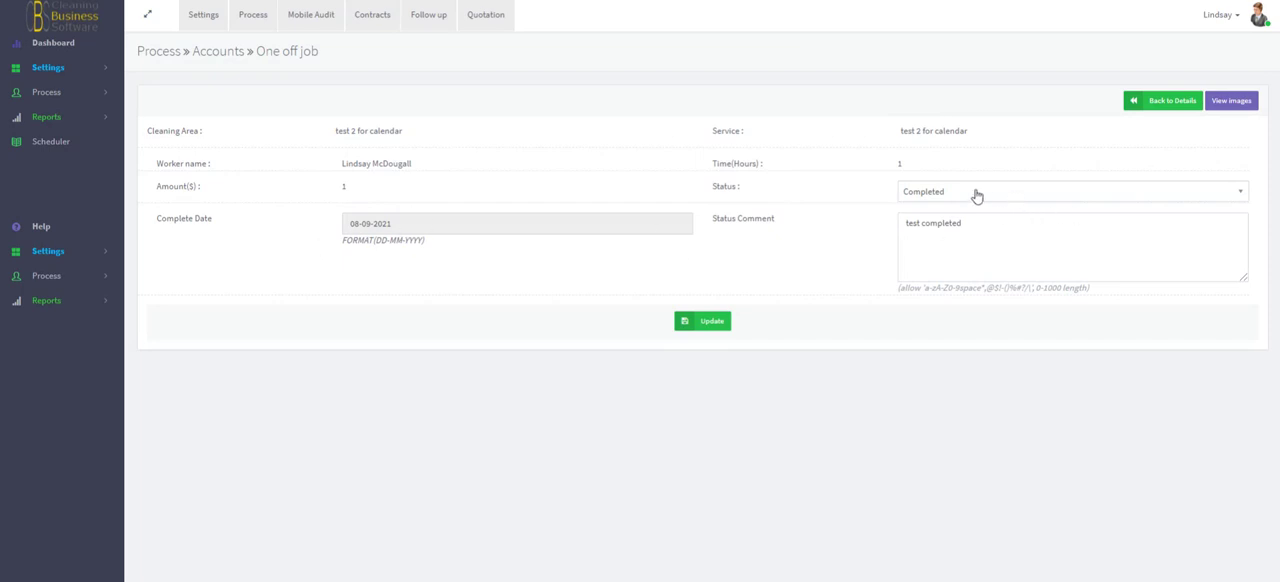
# - Review the complete date, status and status comment of the cleaner's response and save it as an update
pyautogui.moveTo(365, 209); pyautogui.dragTo(308, 205)
pyautogui.rightClick(307, 205)
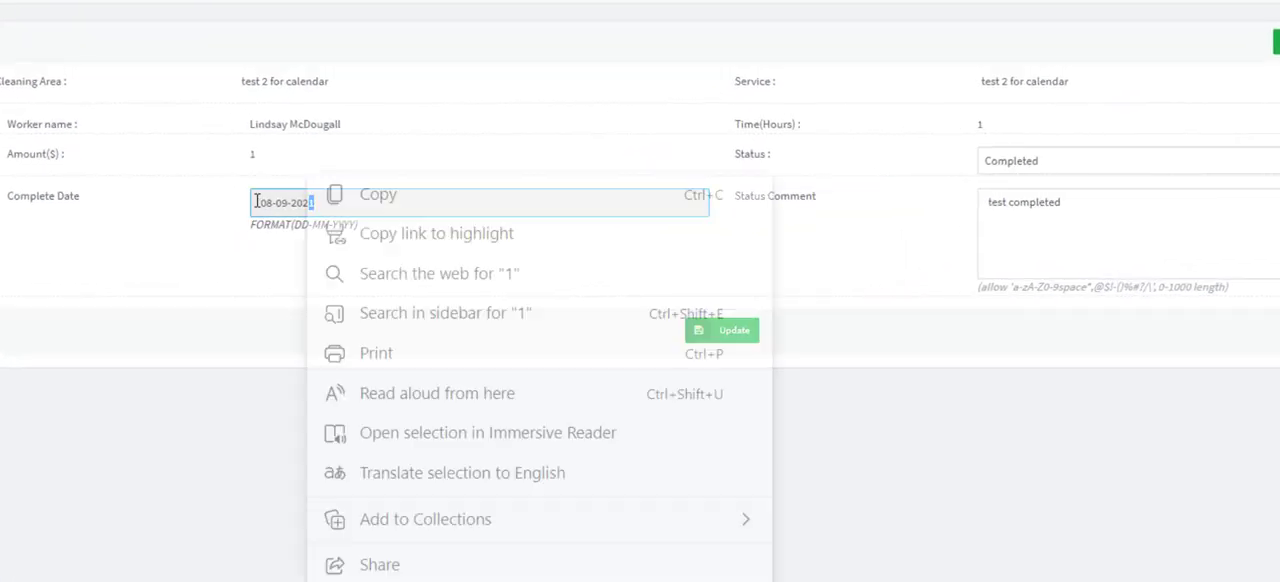
pyautogui.click(1202, 334)
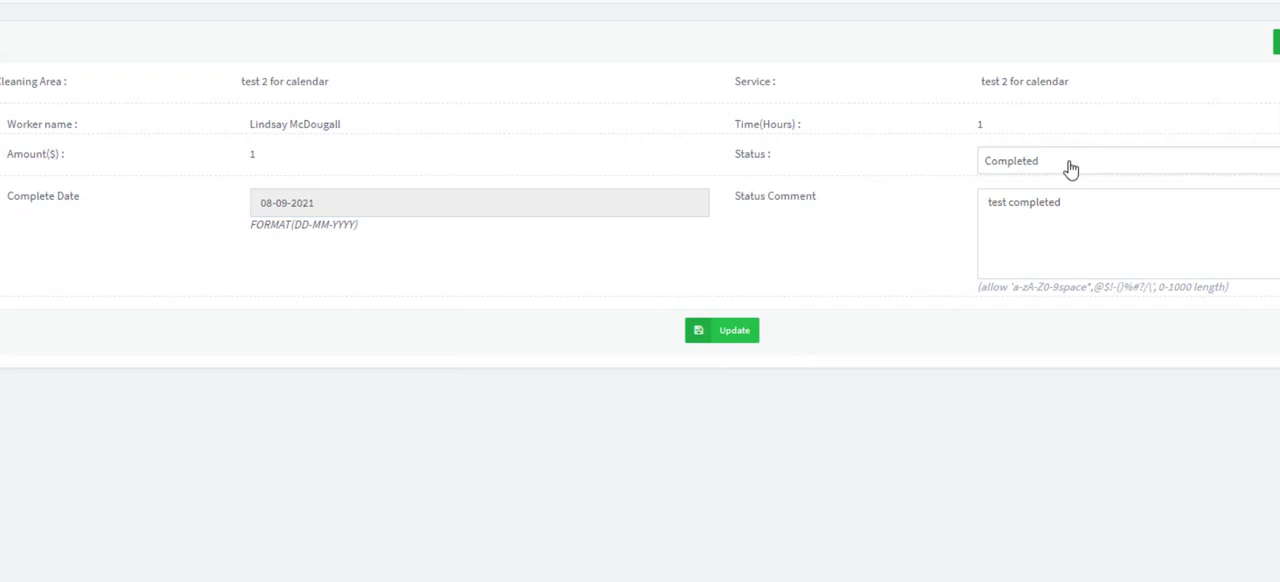
pyautogui.click(1070, 168)
pyautogui.click(1070, 168)
pyautogui.click(1080, 219)
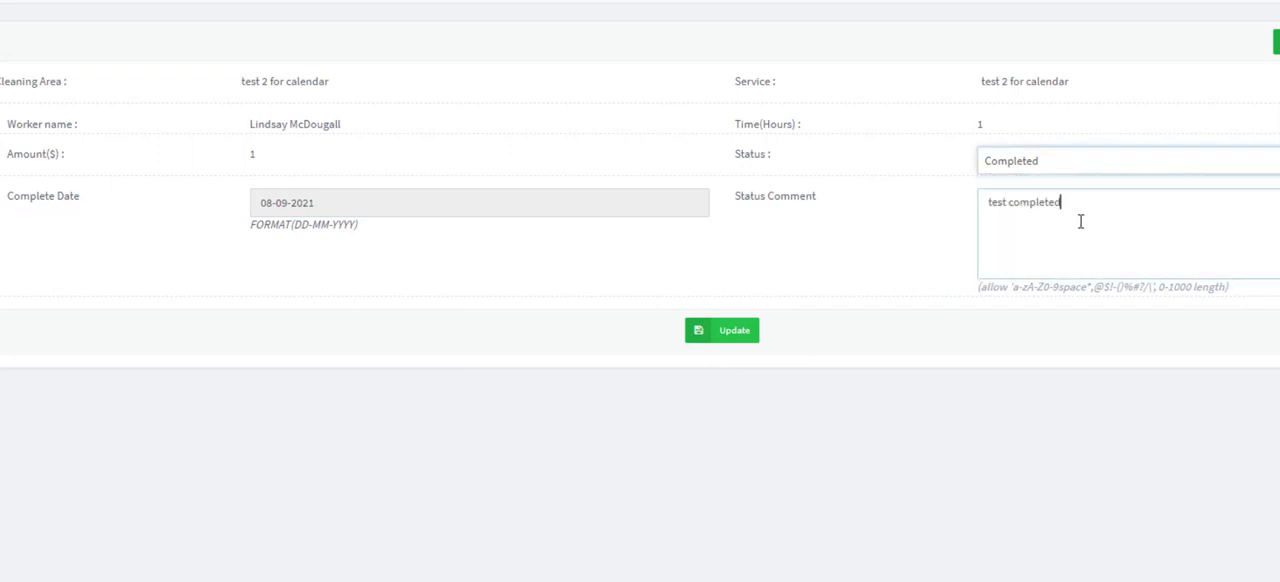
pyautogui.moveTo(1106, 214); pyautogui.dragTo(967, 216)
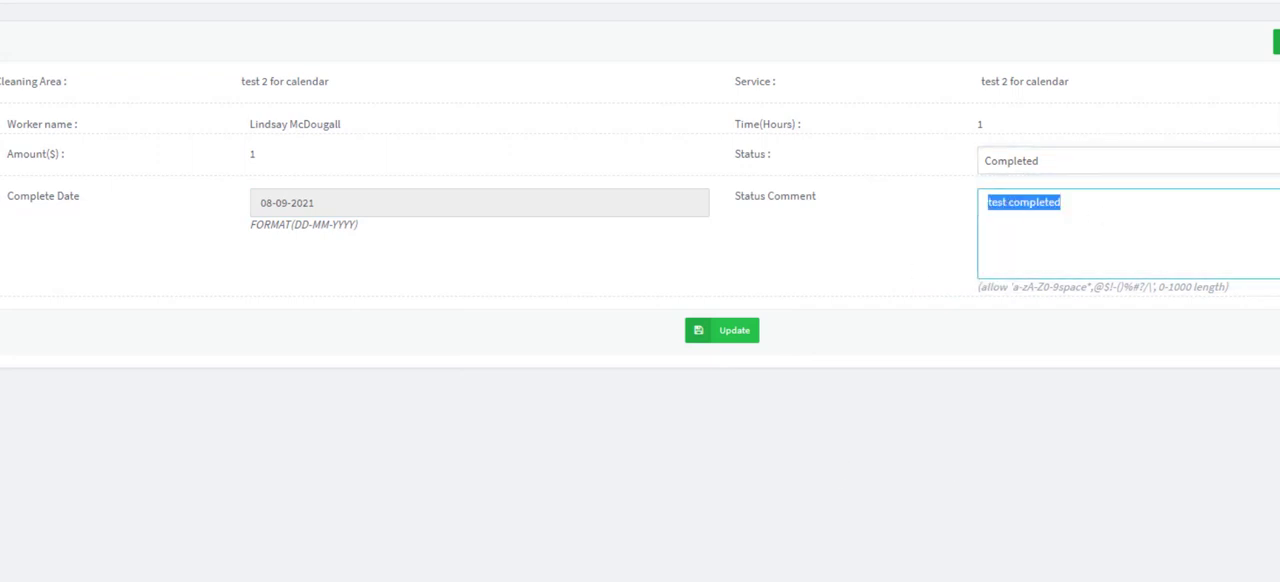
pyautogui.click(740, 332)
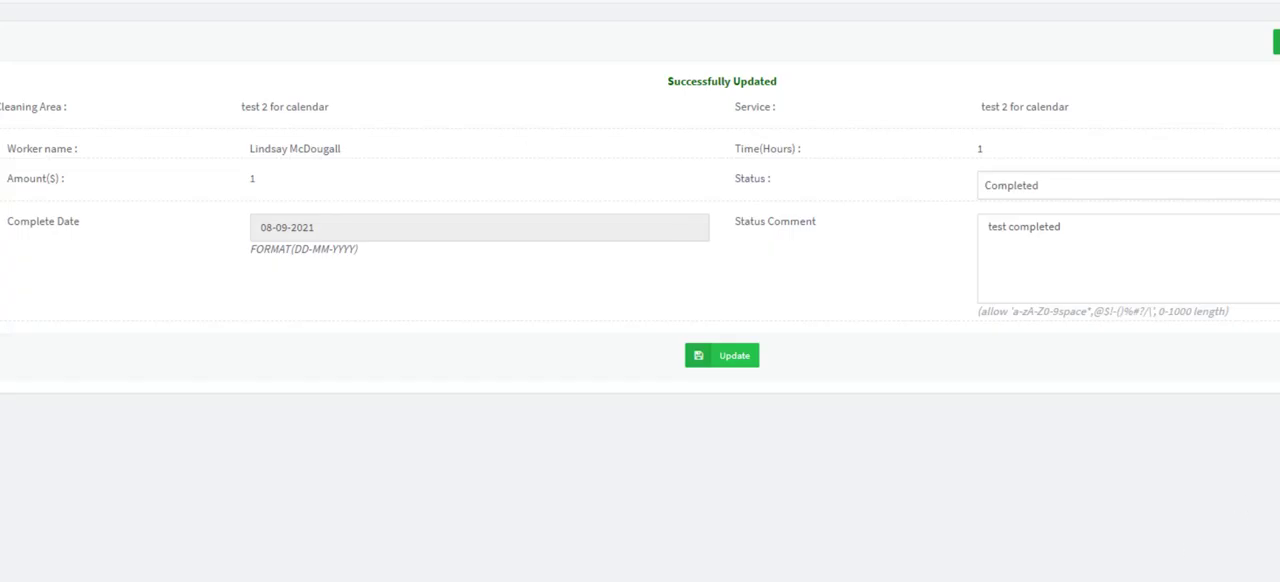
# - Open the periodical jobs, sort them by company name, examine the 08-Sep-2021 CSB Head Office contract's services and return to the list
pyautogui.click(57, 93)
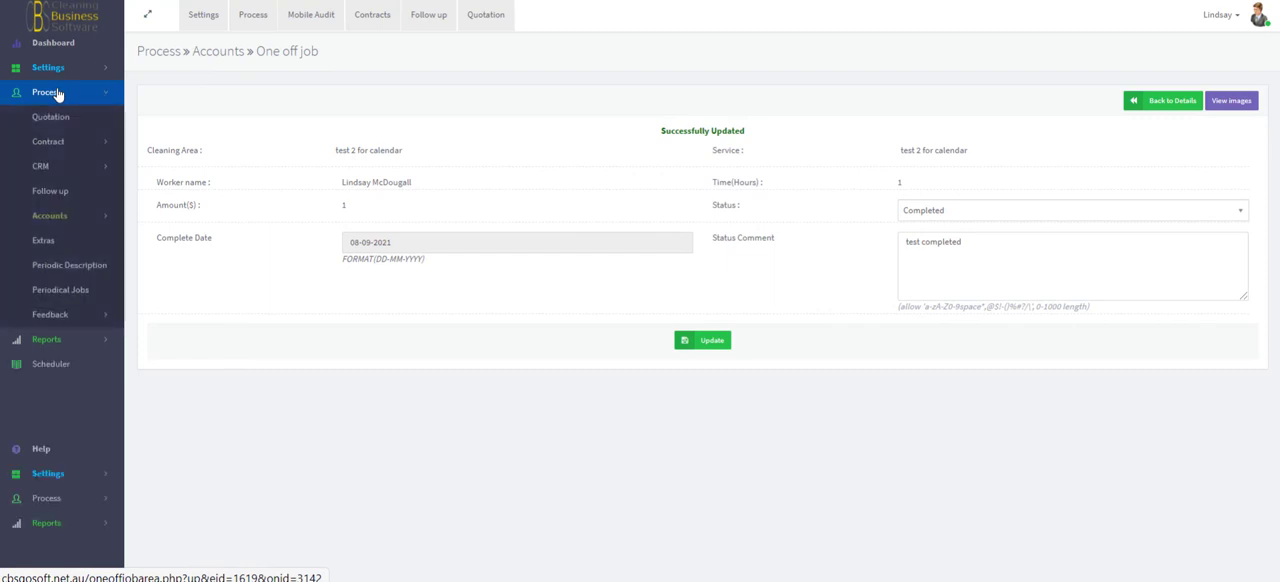
pyautogui.click(57, 296)
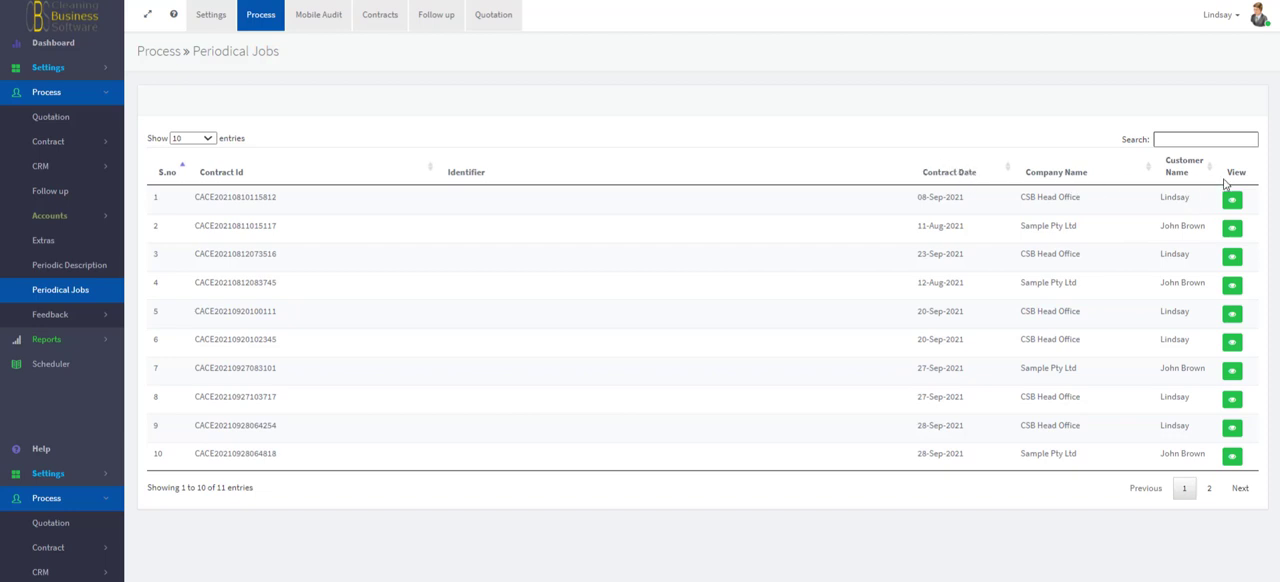
pyautogui.click(1058, 173)
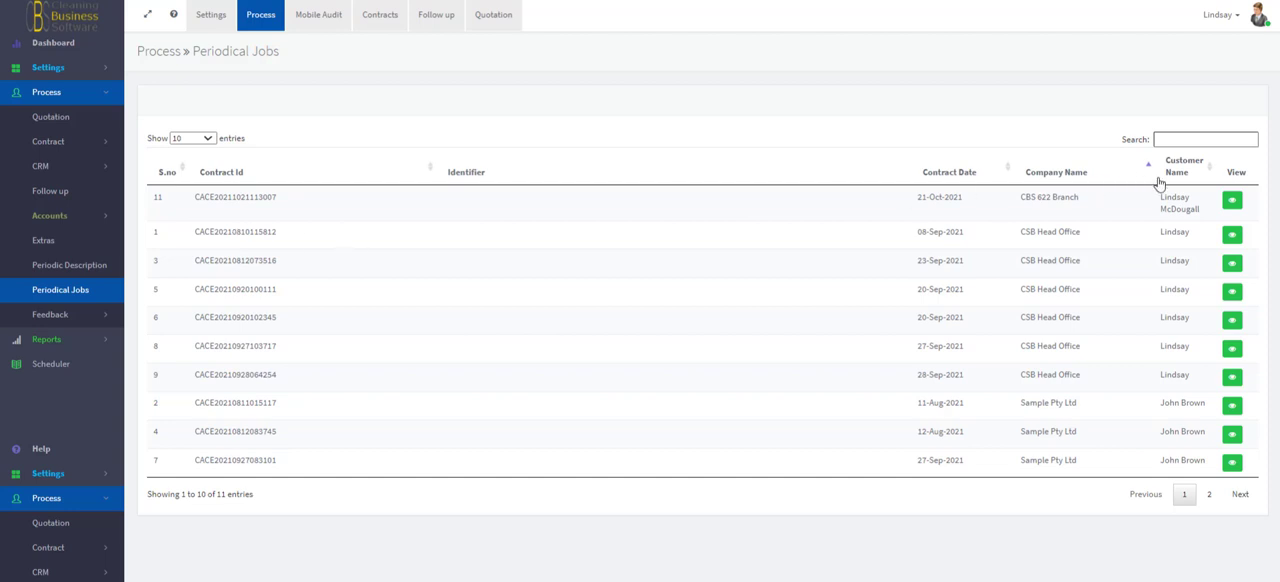
pyautogui.click(1231, 235)
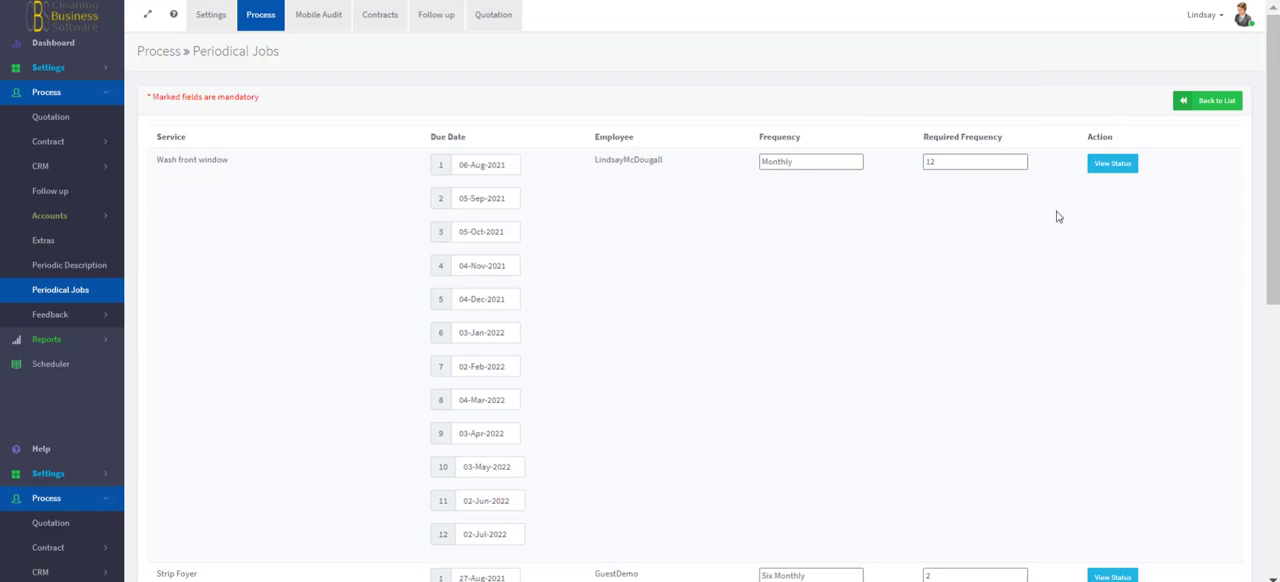
pyautogui.click(1203, 101)
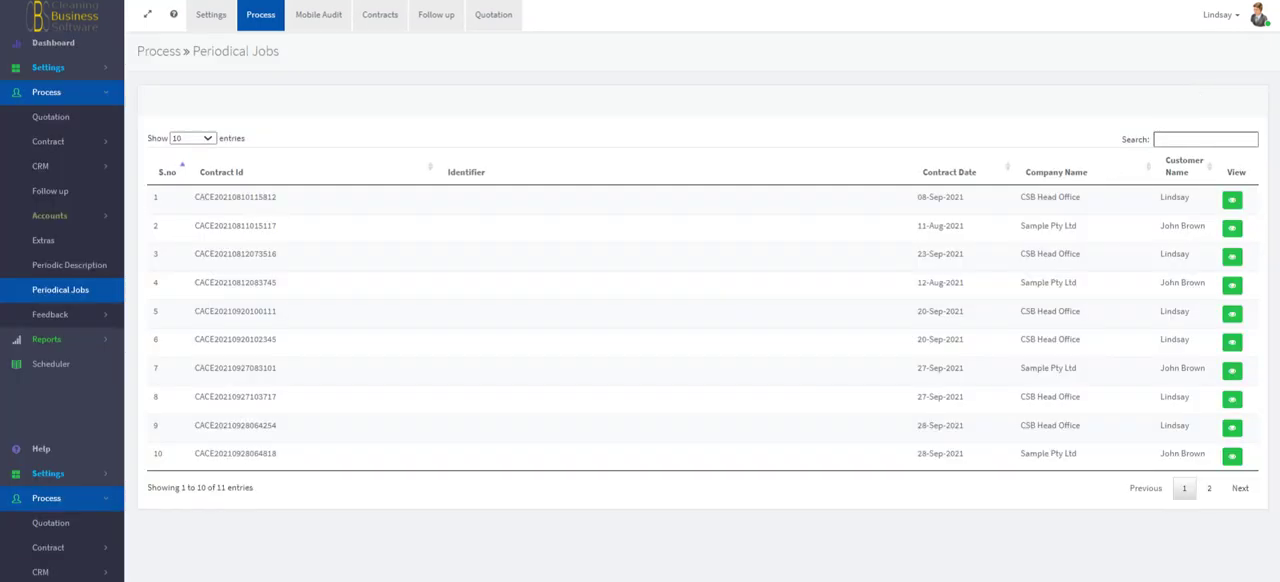
# - View the "Wash front window" status for the 08-Sep-2021 CSB Head Office contract, including the first occurrence's attached images
pyautogui.click(1232, 201)
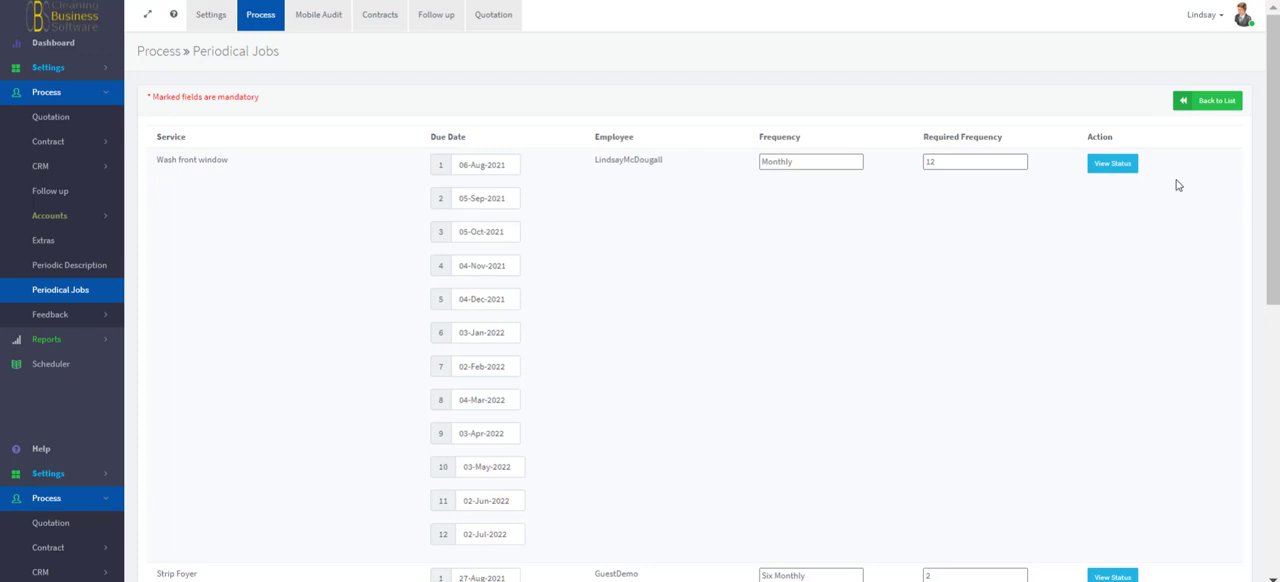
pyautogui.click(1113, 165)
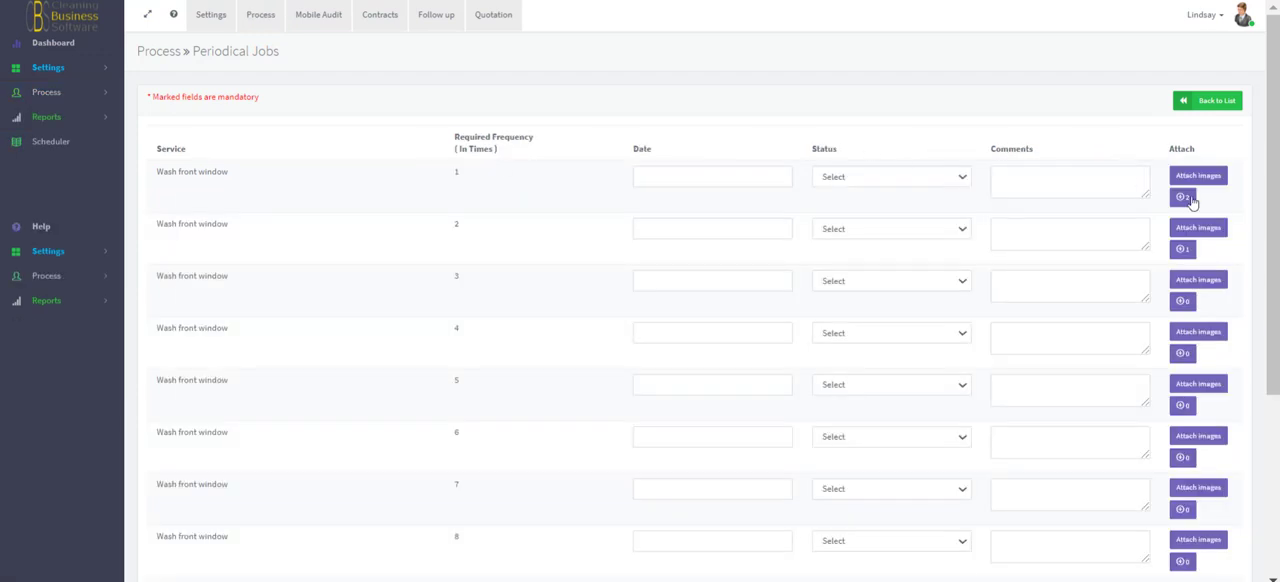
pyautogui.click(1183, 199)
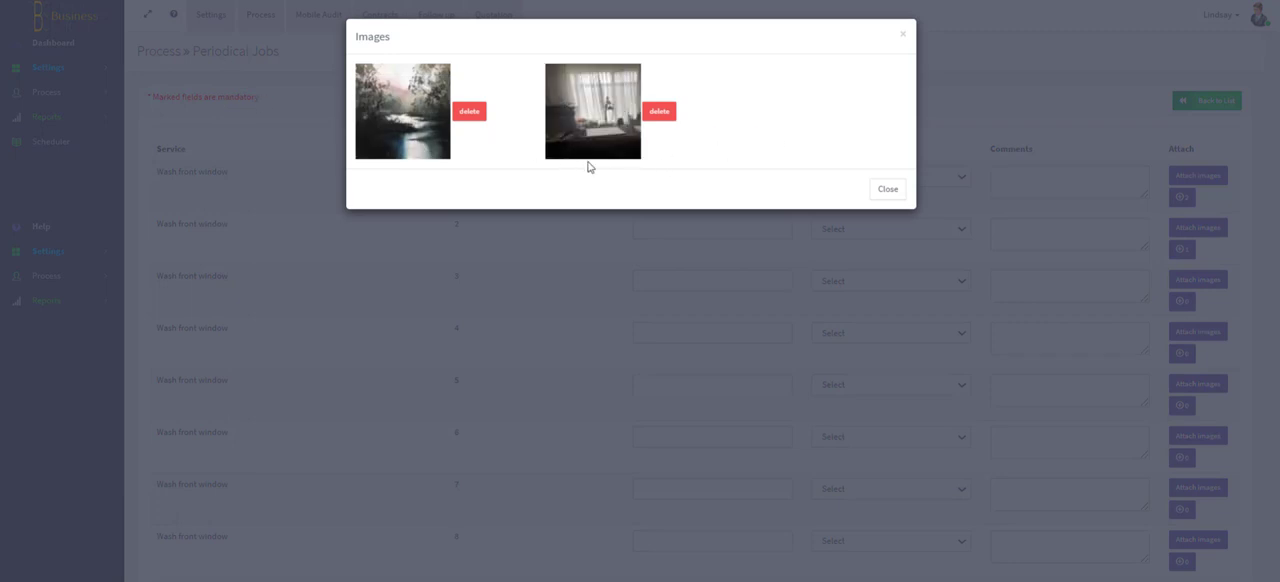
pyautogui.click(899, 189)
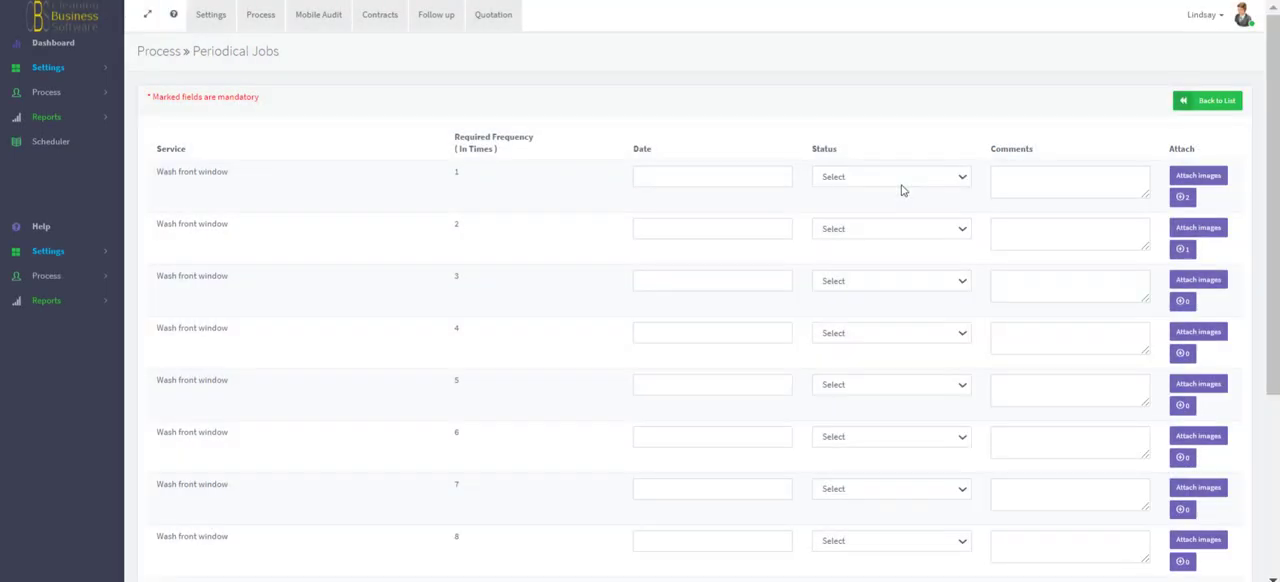
pyautogui.scroll(-3, 900, 191)
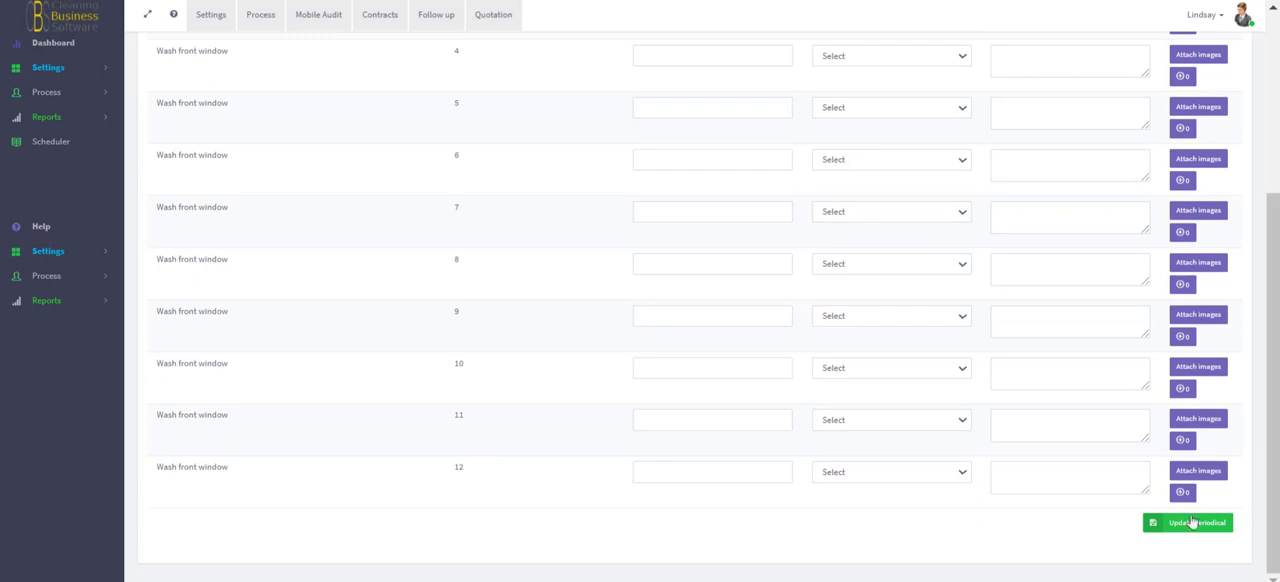
# - Return to the dashboard and open the contract list from there
pyautogui.click(35, 52)
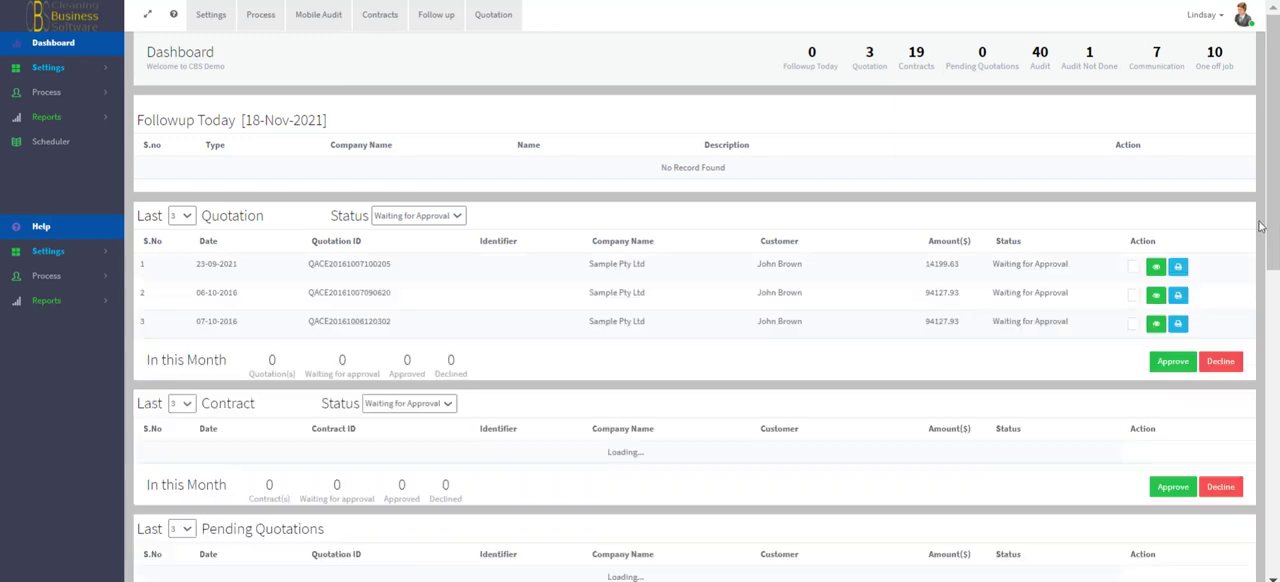
pyautogui.click(387, 24)
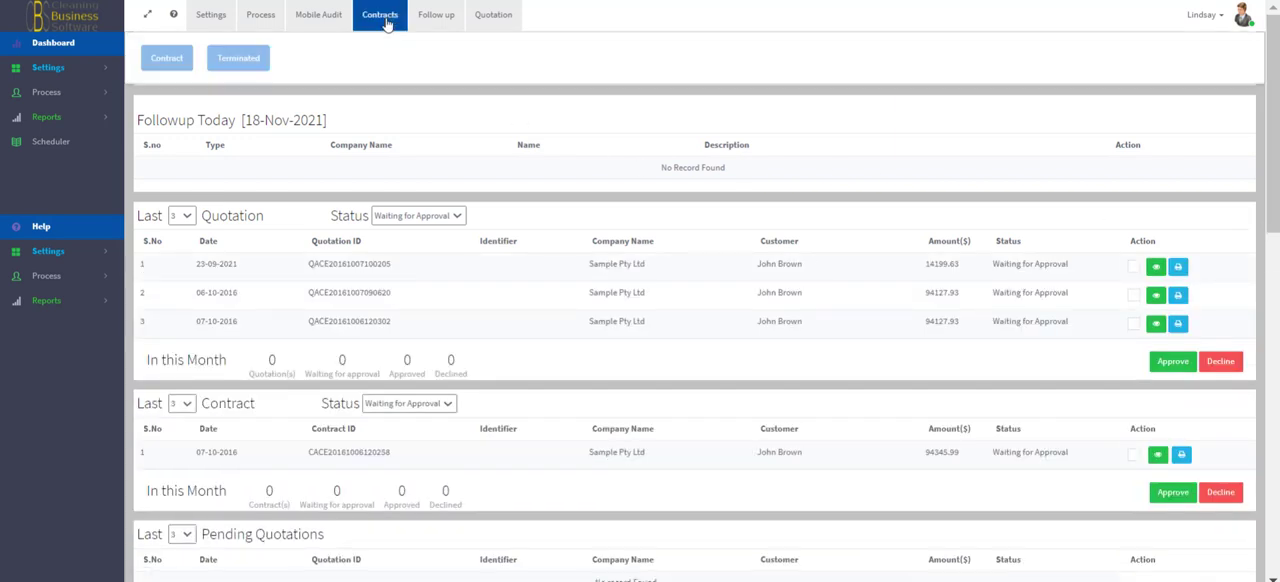
pyautogui.click(168, 58)
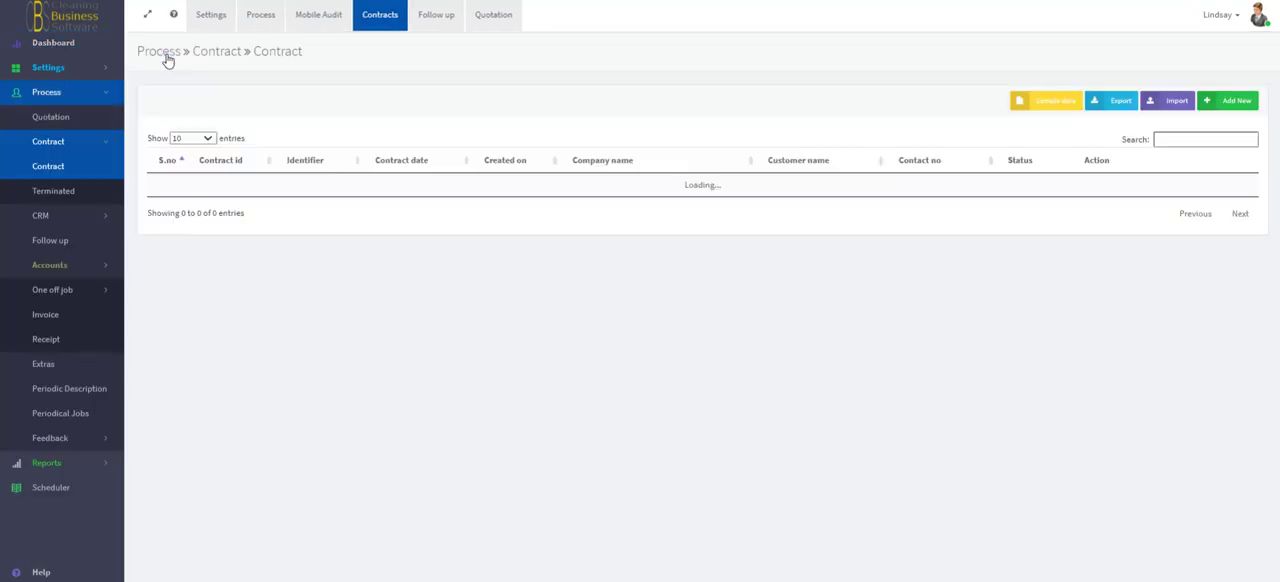